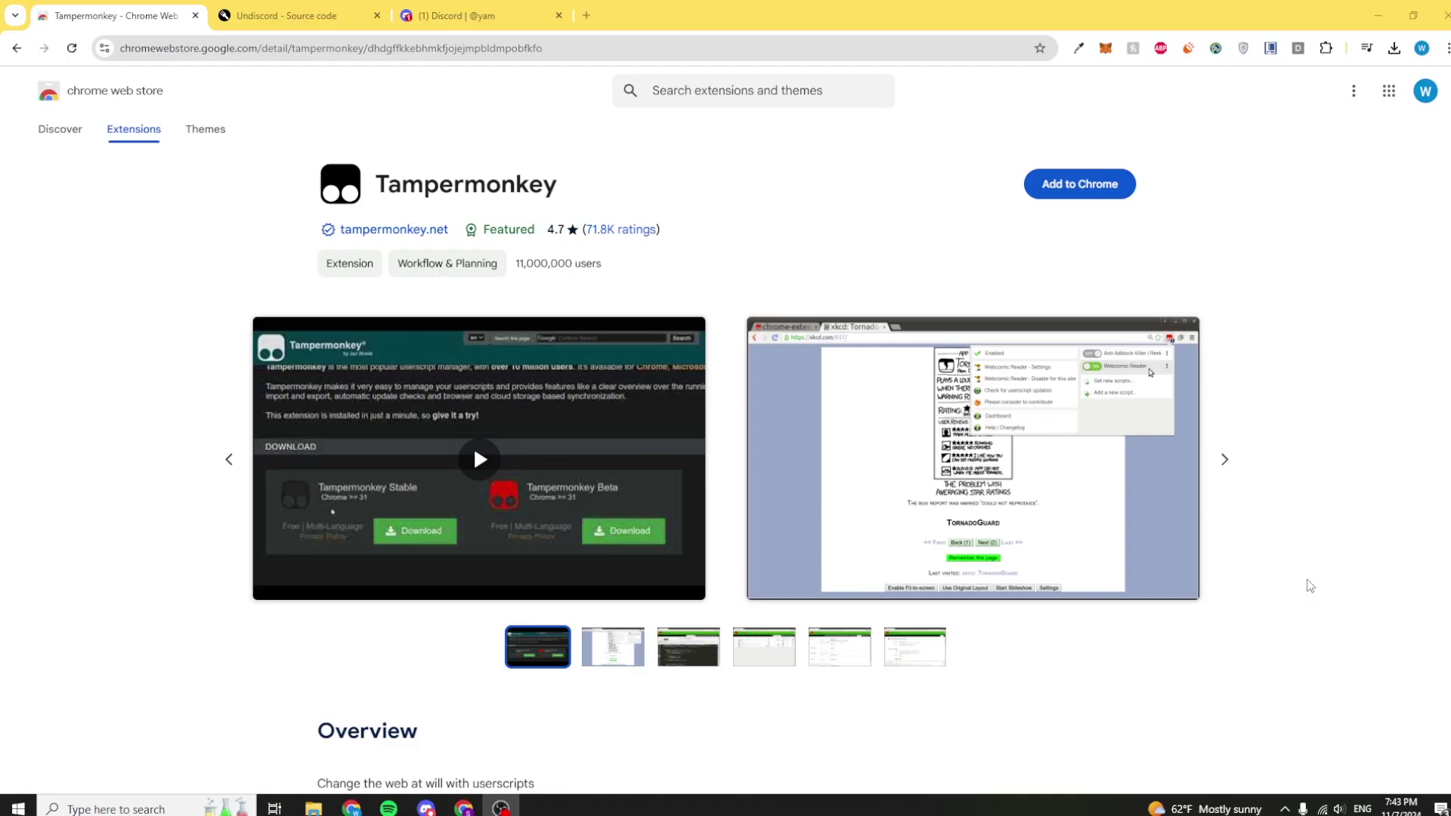
pyautogui.moveTo(389, 186); pyautogui.dragTo(542, 200)
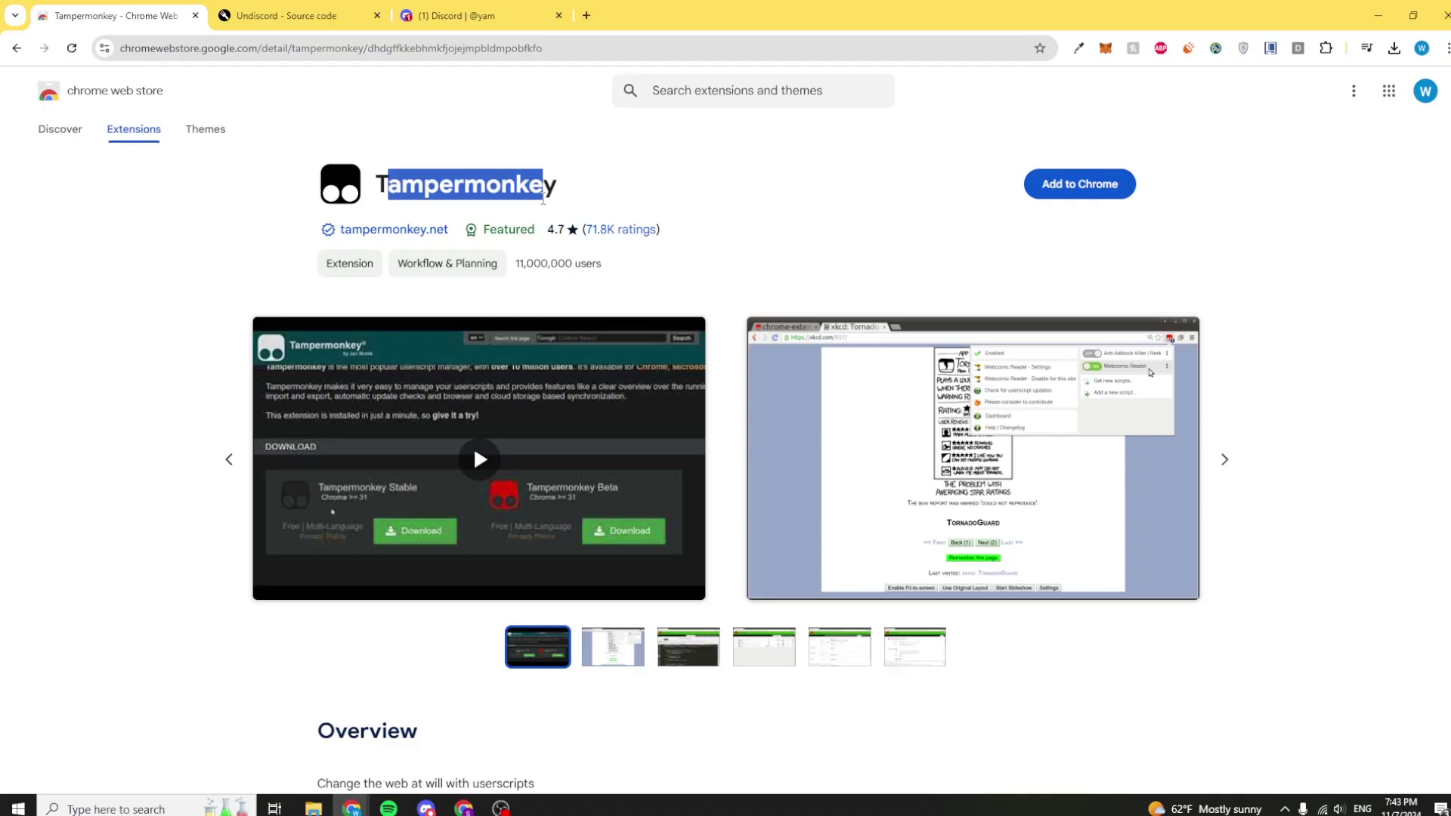
pyautogui.click(549, 196)
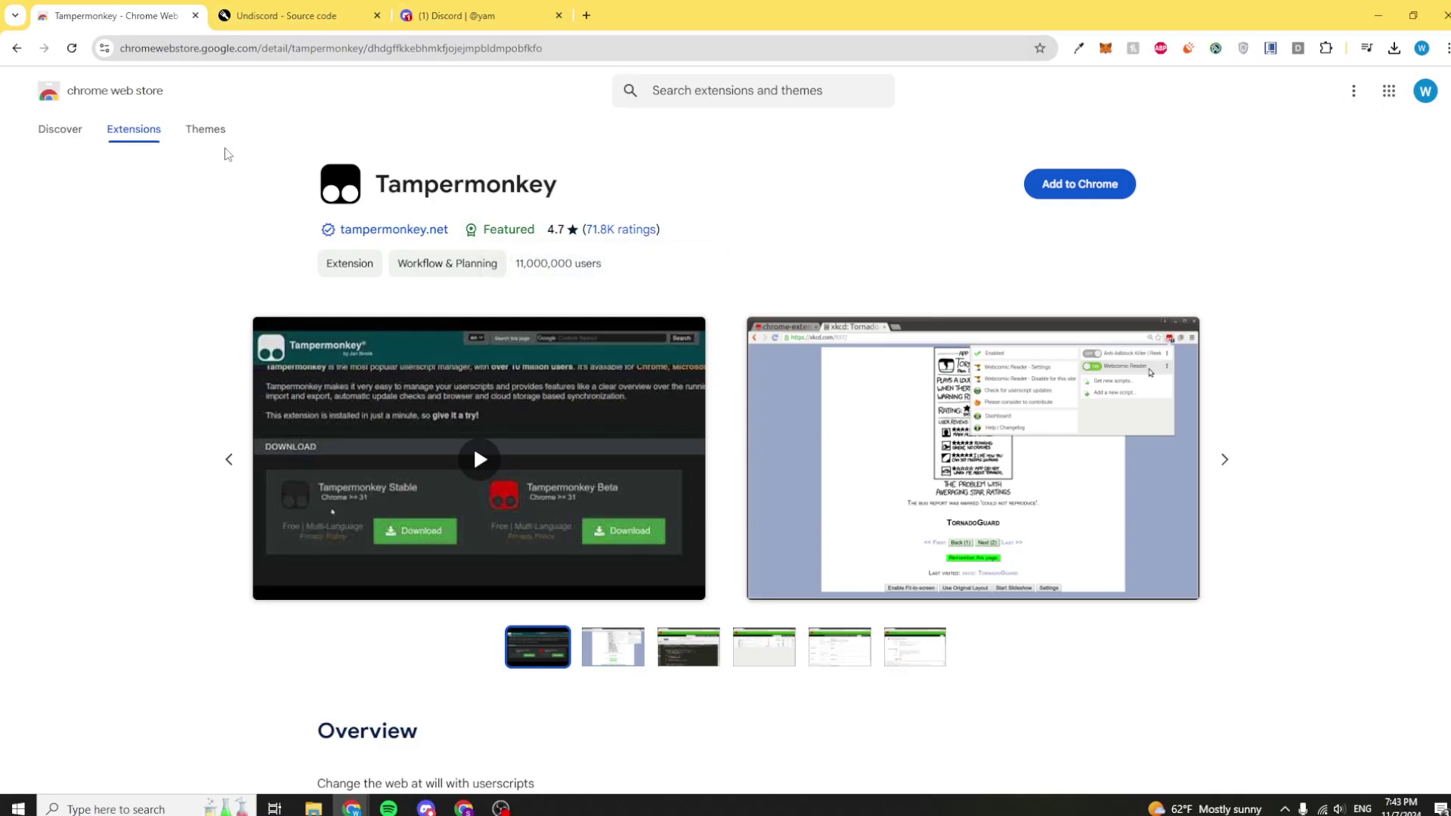
pyautogui.click(71, 47)
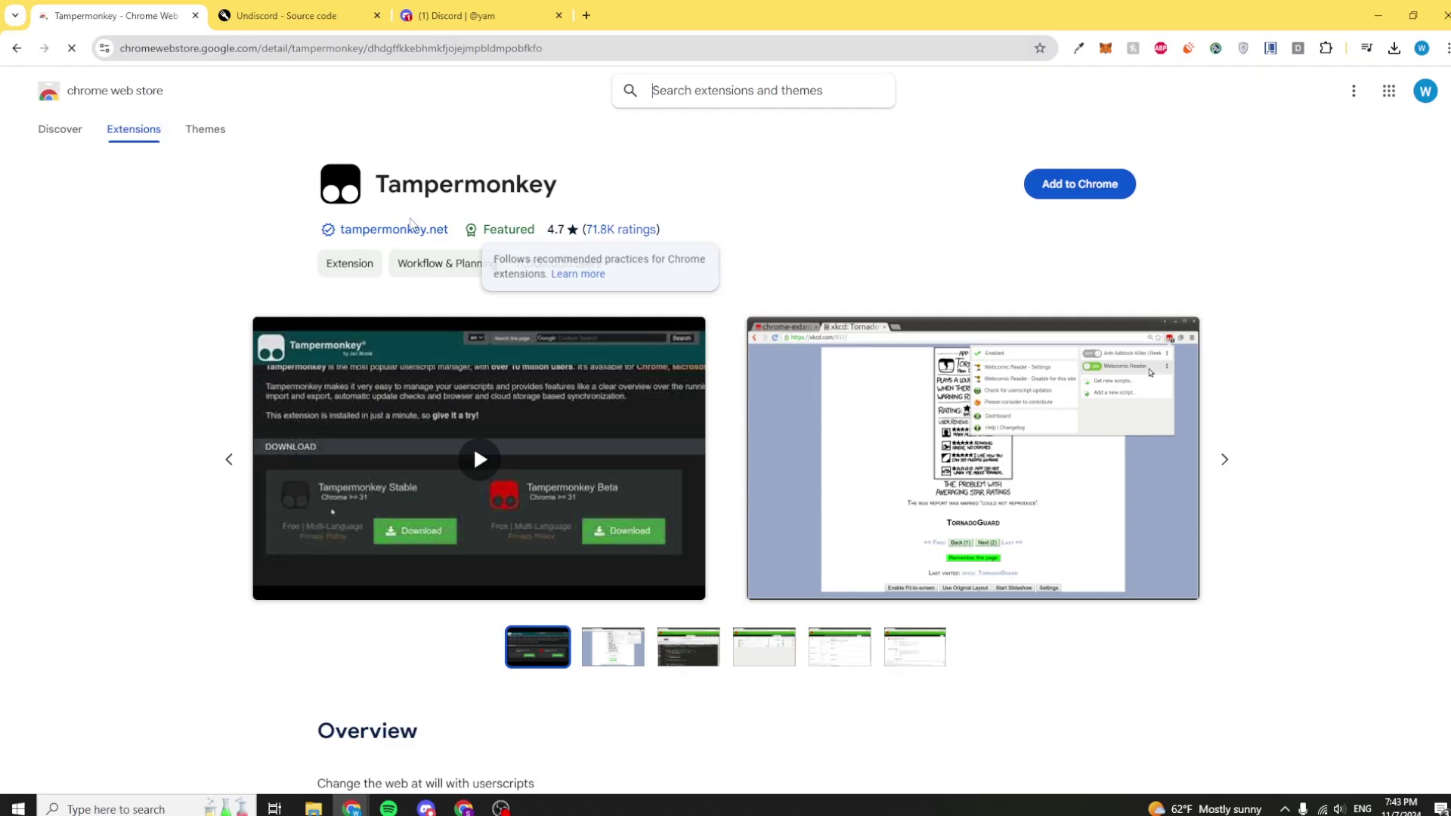
pyautogui.moveTo(387, 188); pyautogui.dragTo(543, 191)
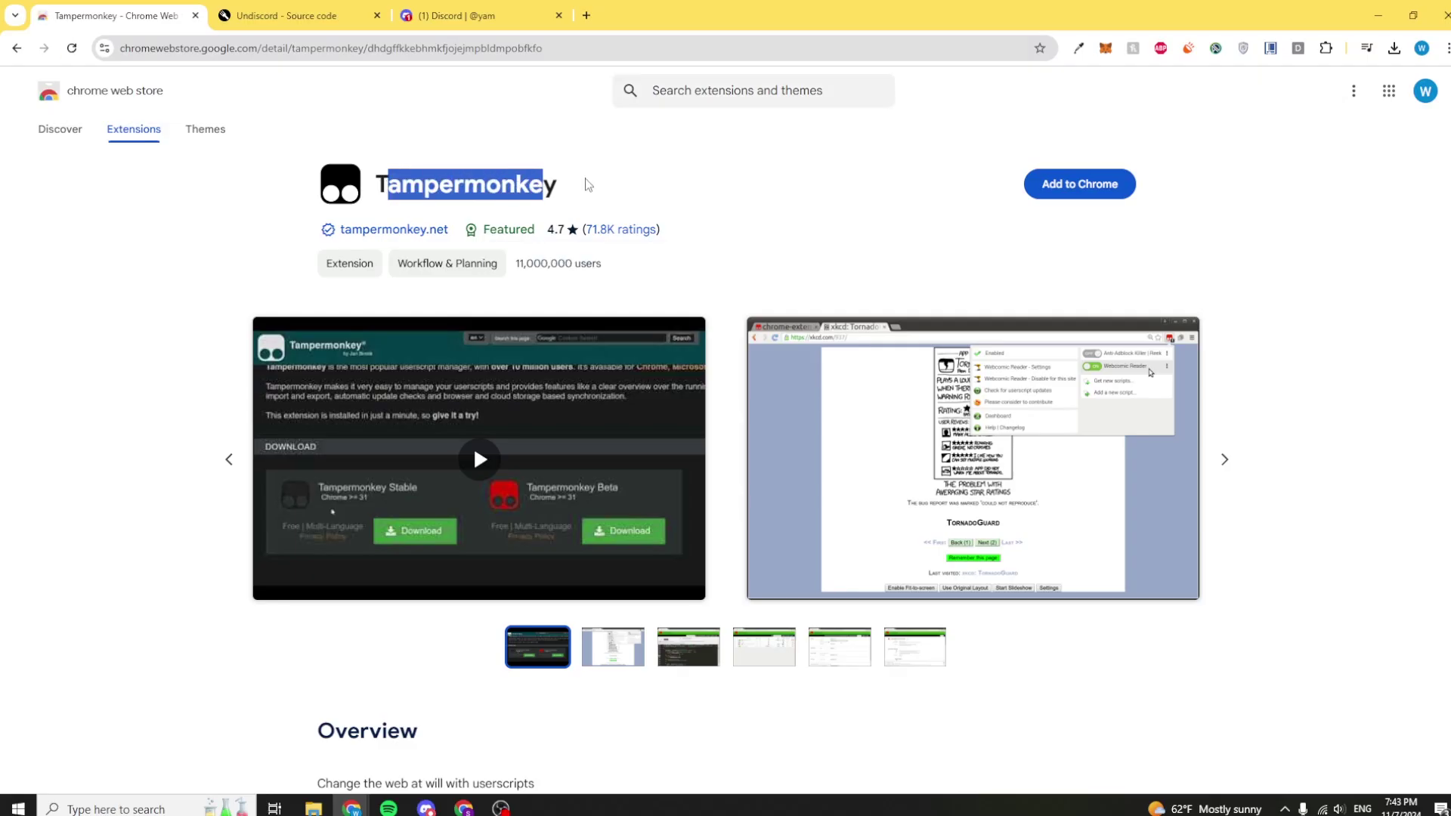
pyautogui.click(953, 214)
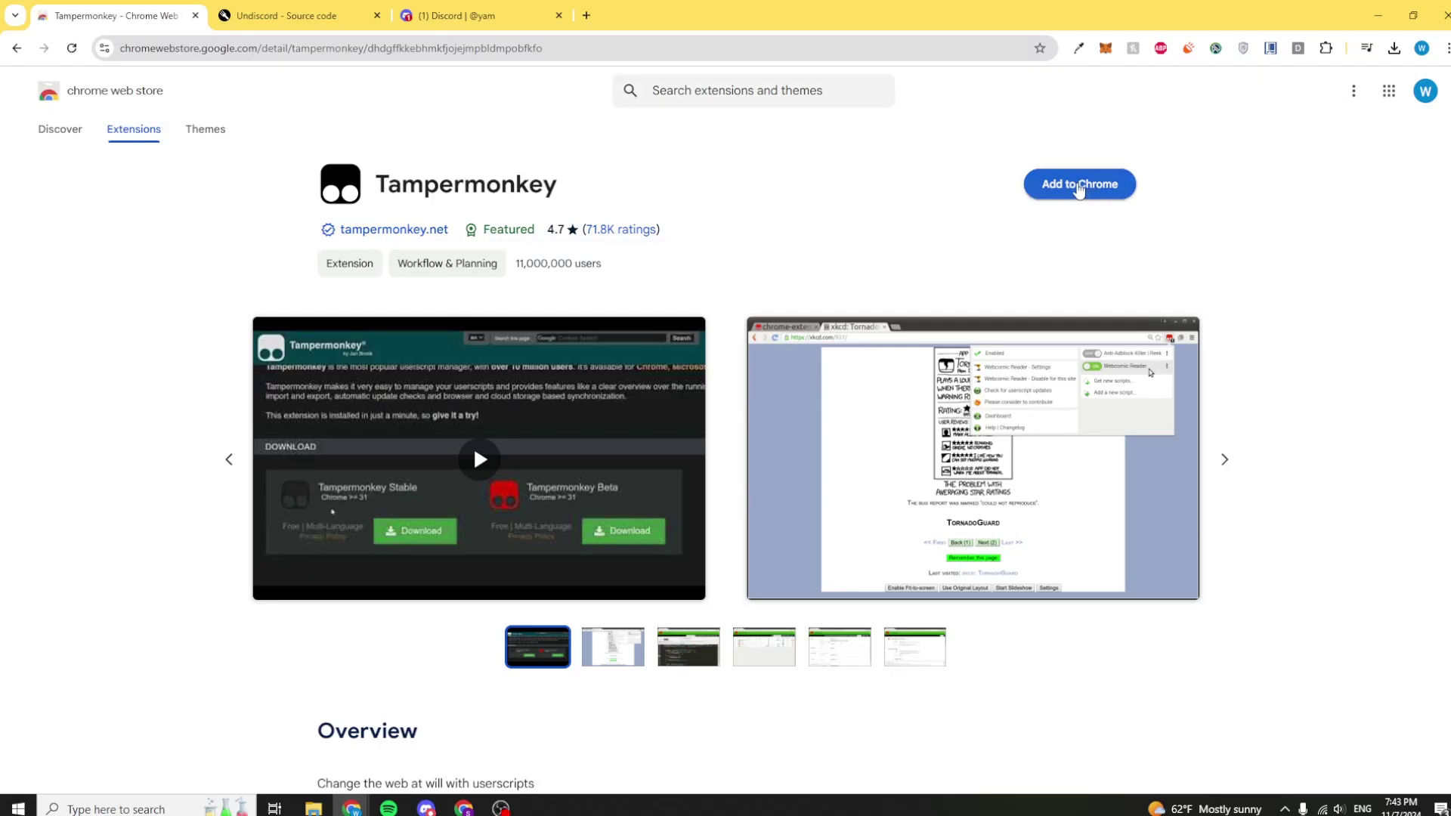
# Add the Tampermonkey extension to Chrome and close the welcome page that it opens.
pyautogui.click(1078, 190)
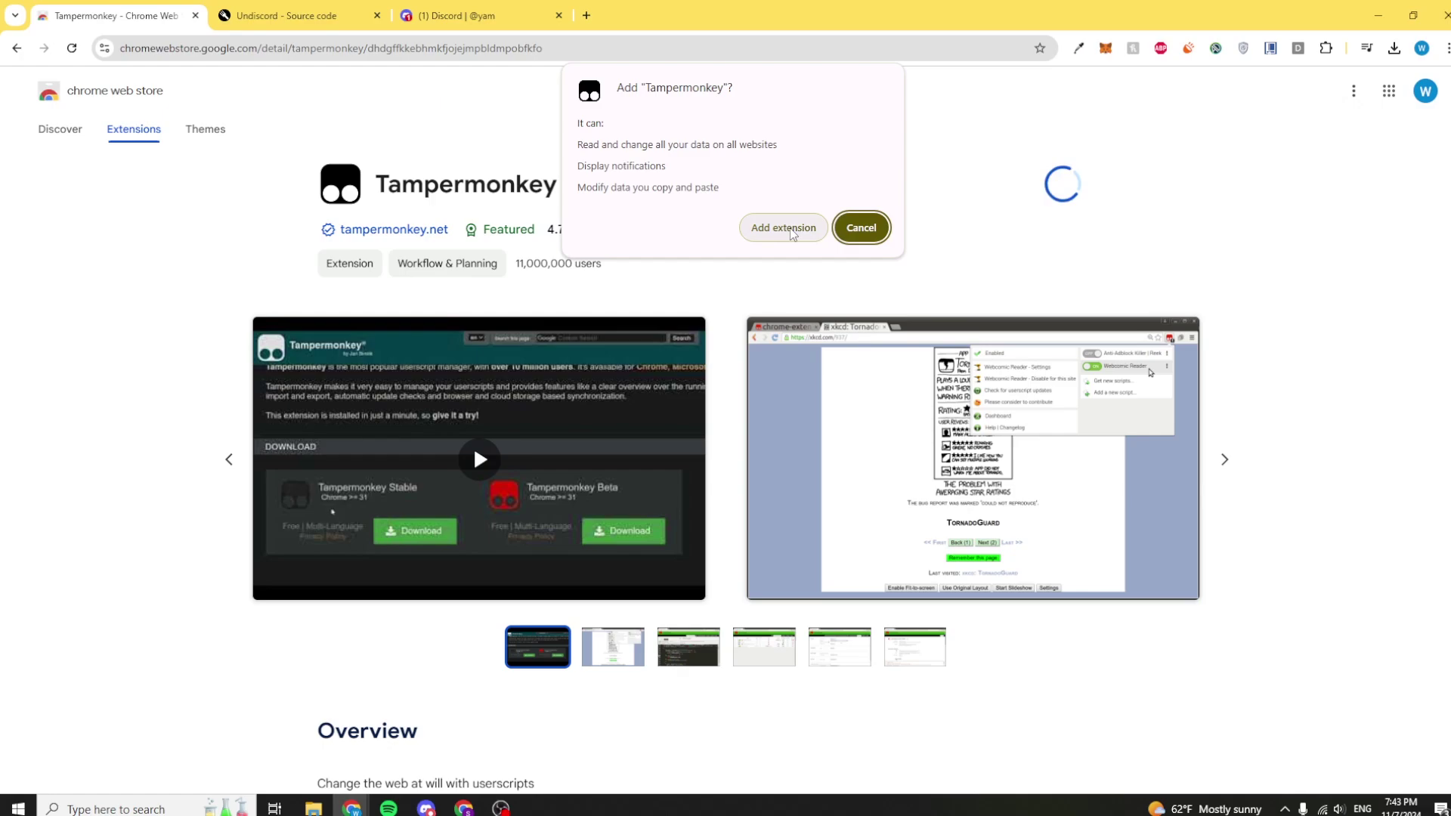
pyautogui.click(793, 234)
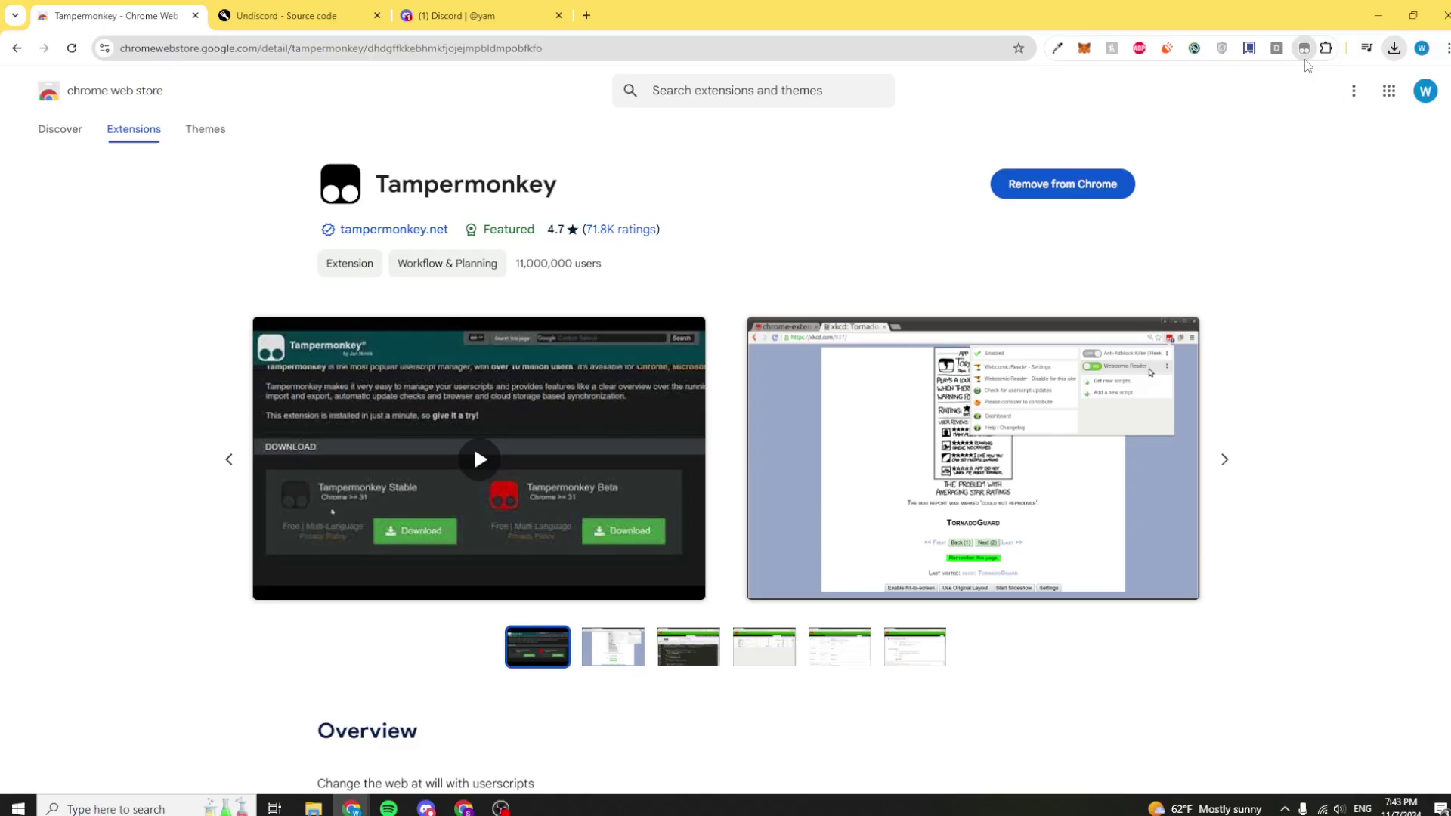
pyautogui.click(1325, 47)
pyautogui.scroll(-5, 1270, 303)
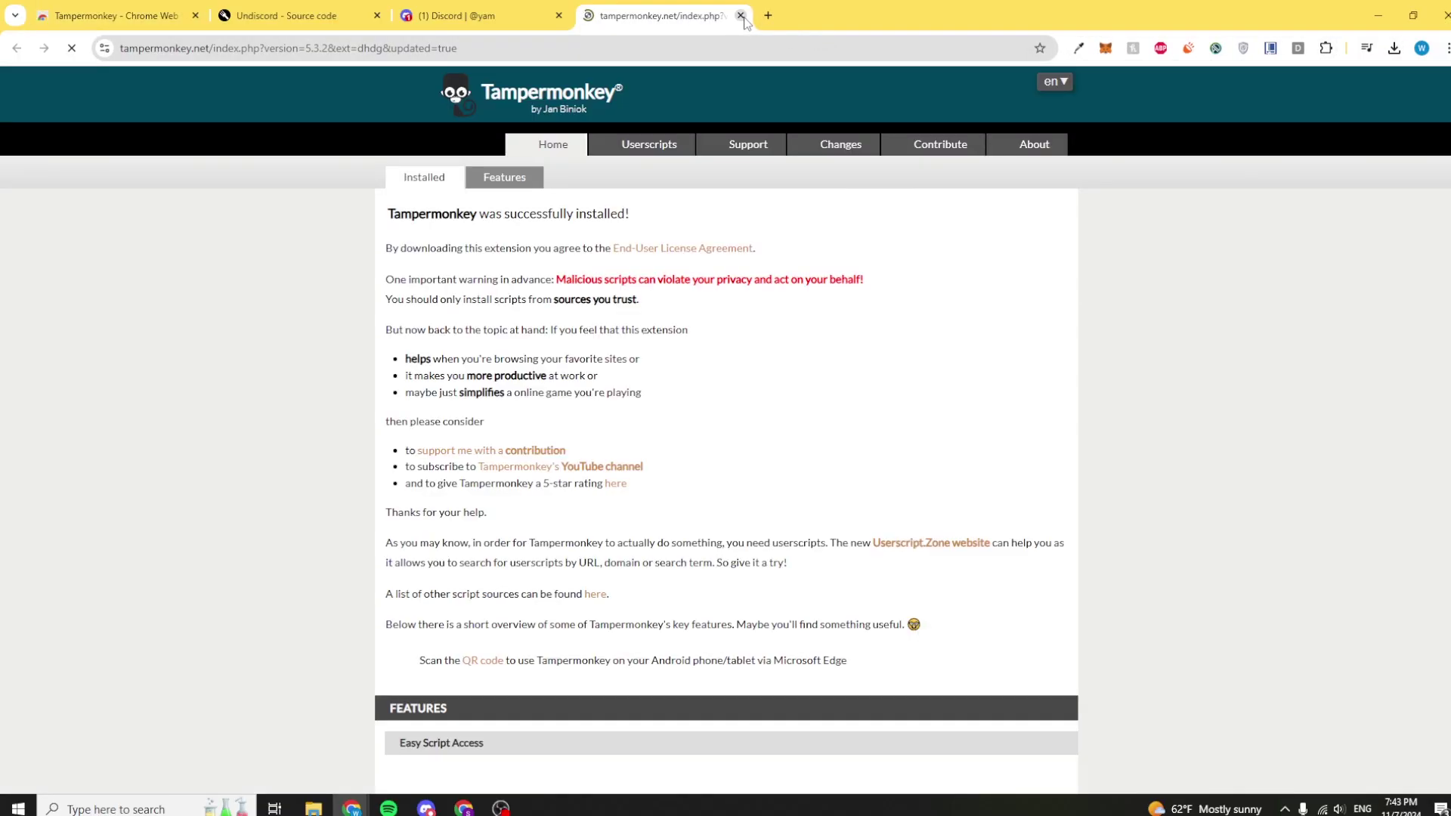
pyautogui.click(742, 15)
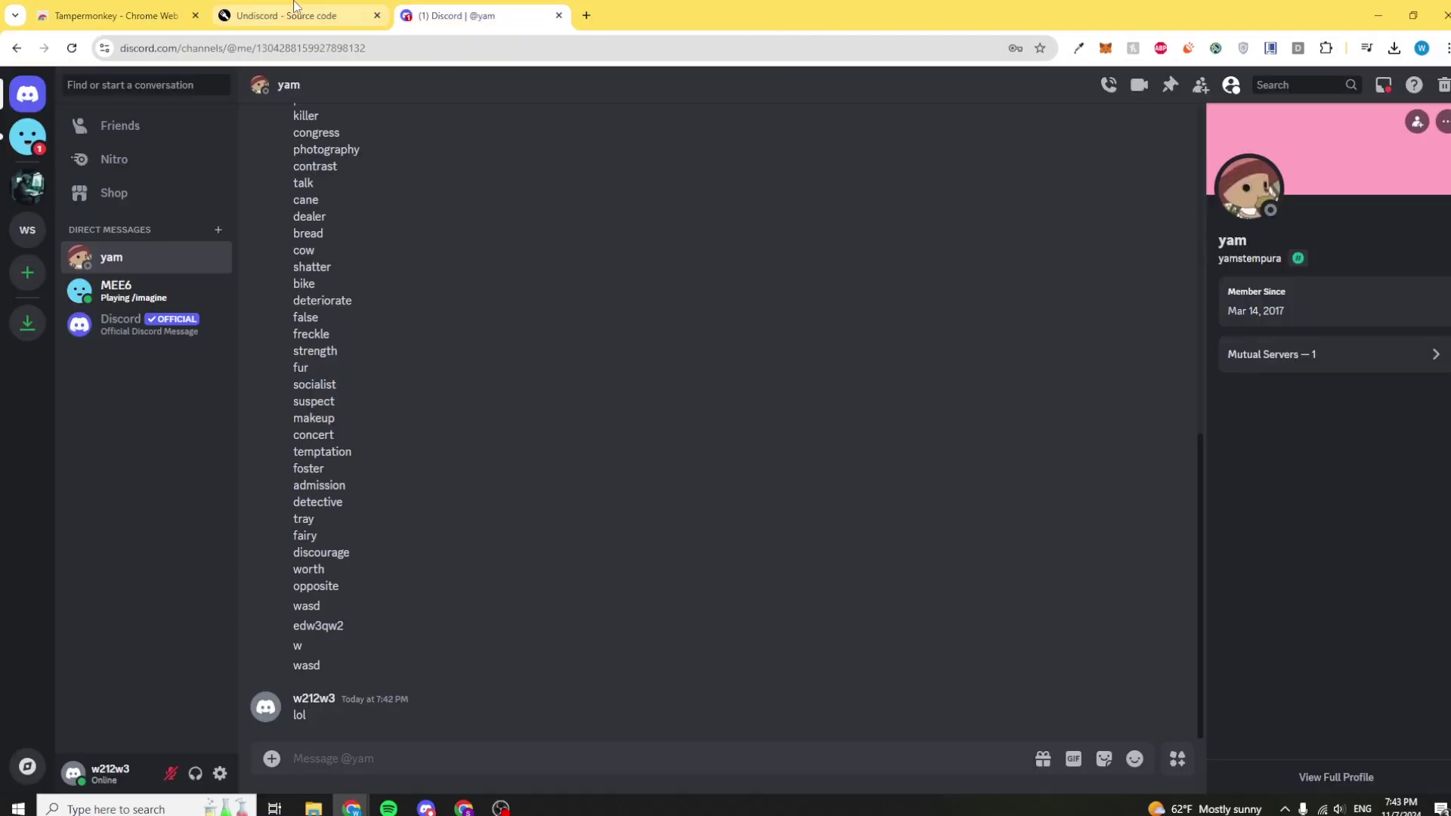
# Pin the Tampermonkey extension so its icon stays in the browser toolbar.
pyautogui.click(293, 9)
pyautogui.click(113, 15)
pyautogui.click(1325, 47)
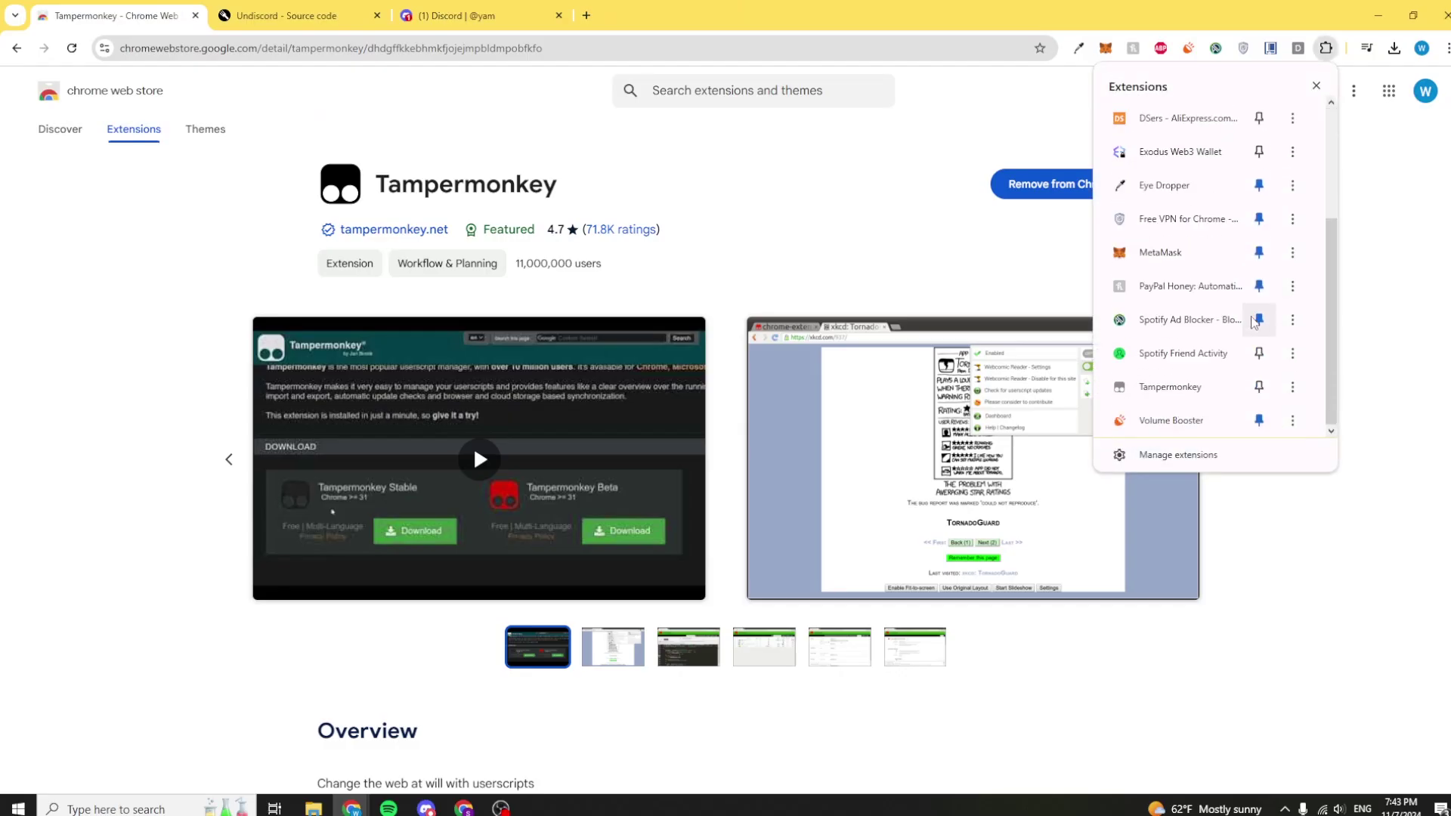
pyautogui.click(1292, 386)
pyautogui.click(1257, 388)
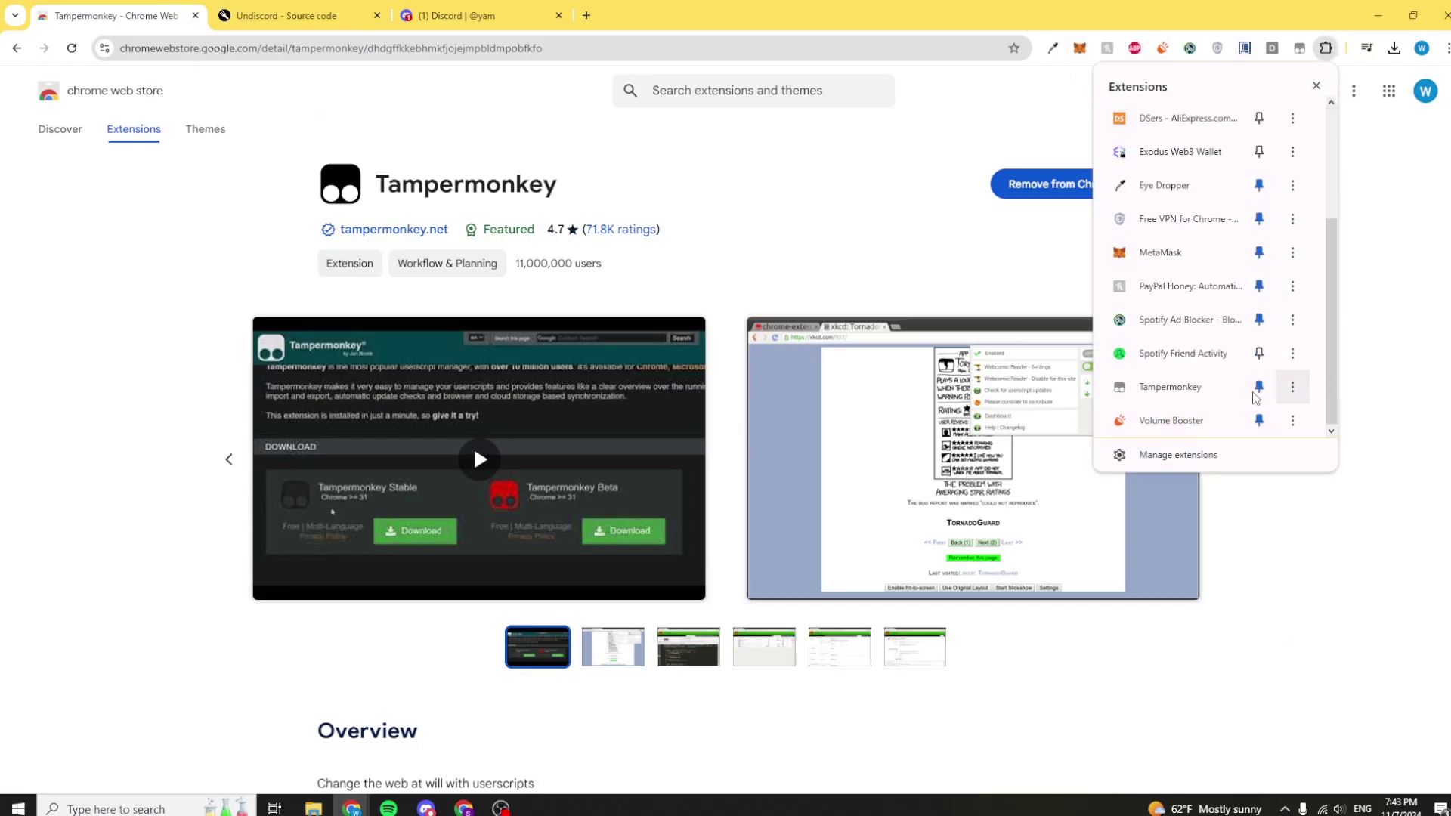
pyautogui.click(1298, 50)
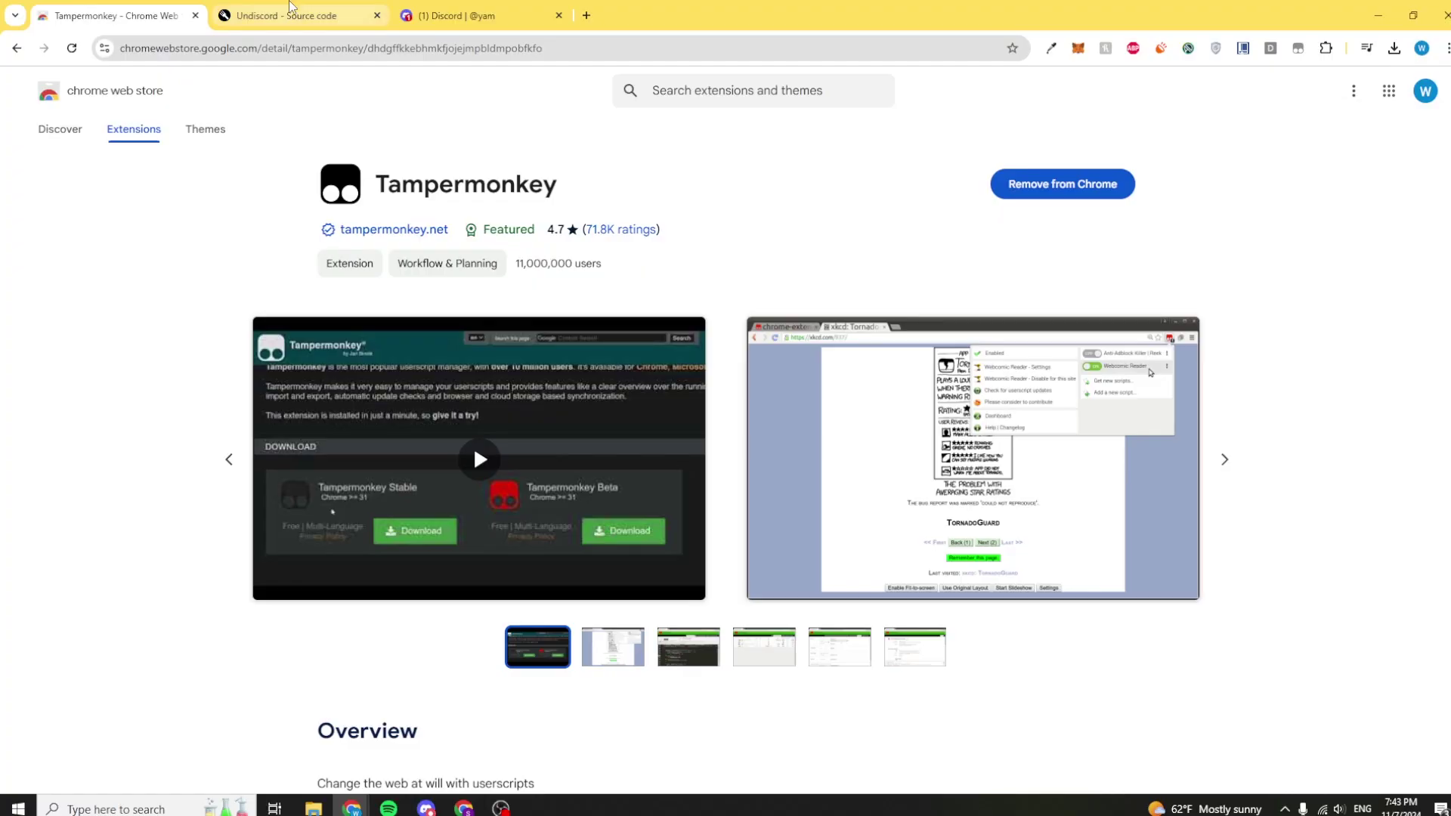
# Examine the Undiscord script's source code on its Greasy Fork page, from the header to the end.
pyautogui.click(295, 10)
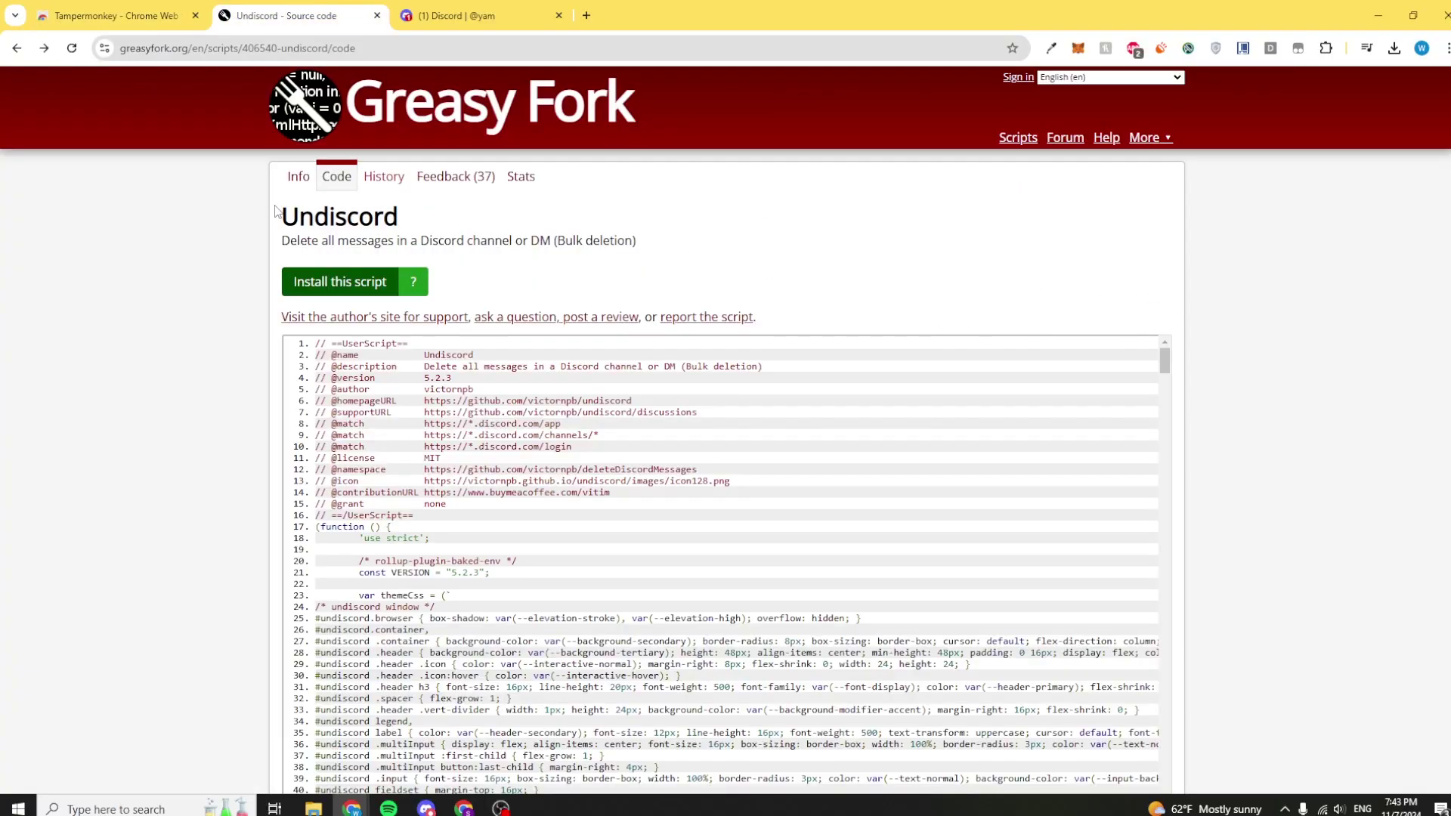
pyautogui.moveTo(310, 11); pyautogui.dragTo(274, 32)
pyautogui.moveTo(291, 202); pyautogui.dragTo(440, 220)
pyautogui.click(439, 221)
pyautogui.scroll(-8, 894, 491)
pyautogui.scroll(-3, 1252, 404)
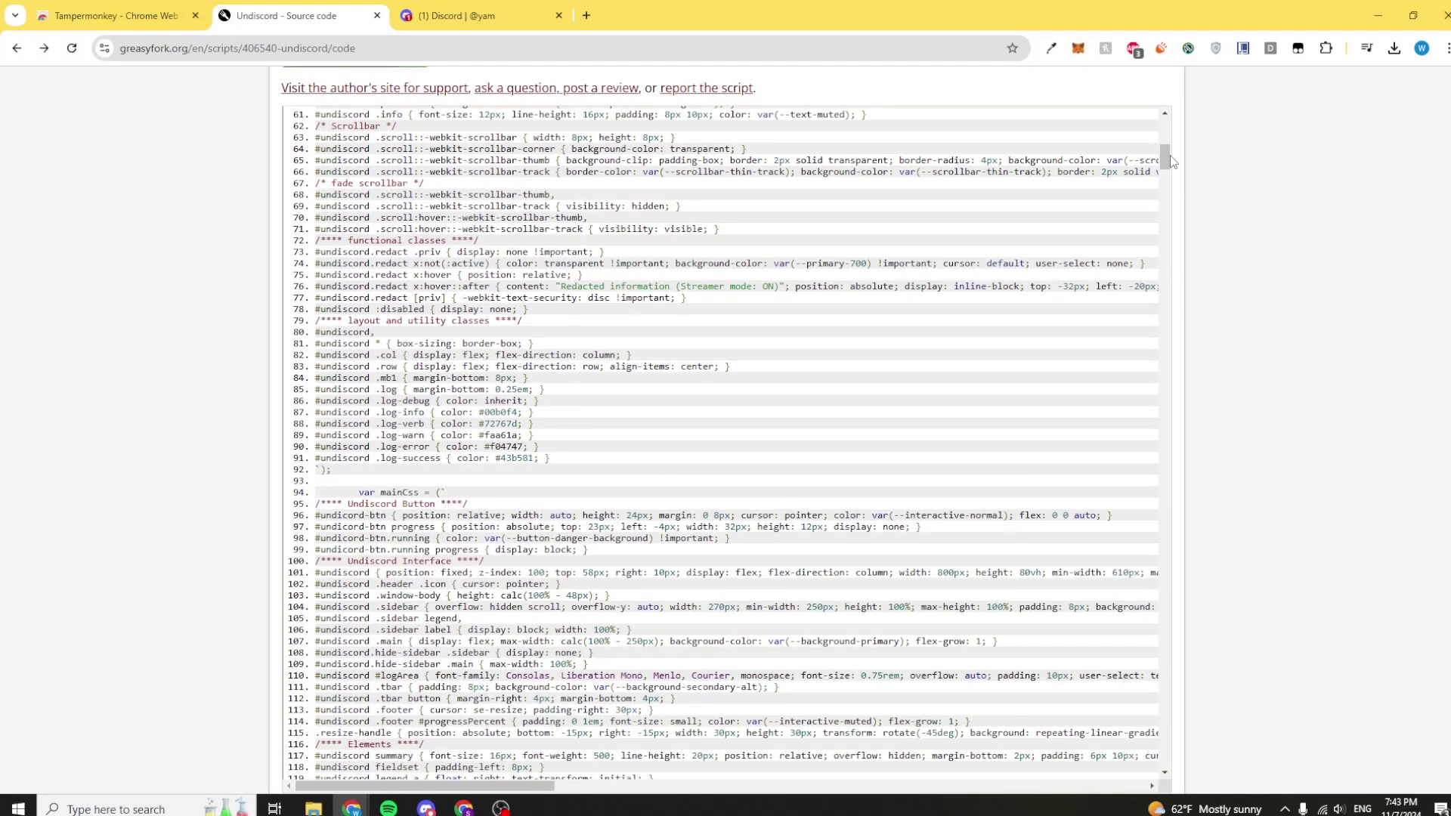
pyautogui.moveTo(1170, 156); pyautogui.dragTo(1134, 782)
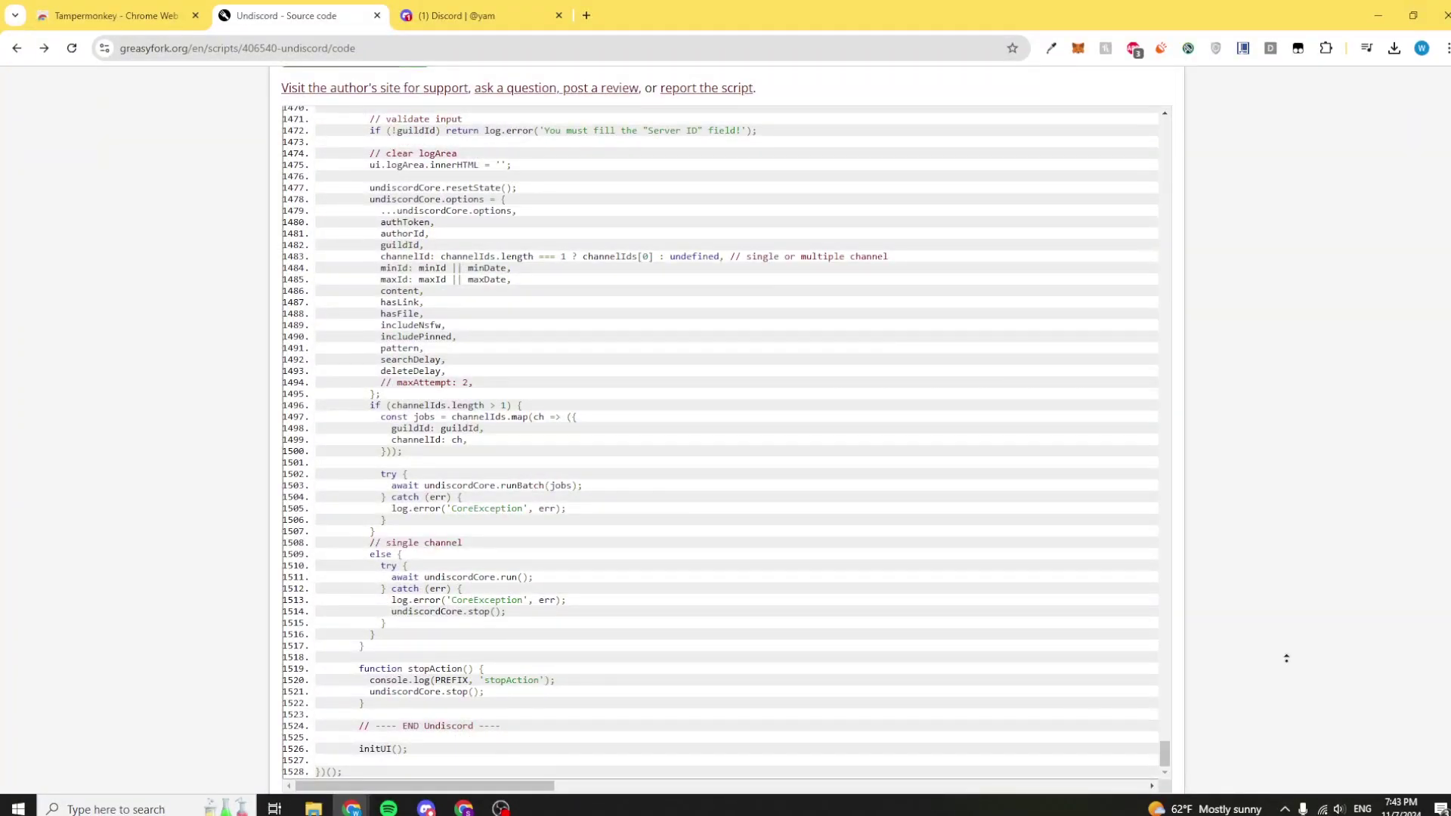
pyautogui.scroll(3, 1285, 658)
pyautogui.scroll(1, 580, 449)
pyautogui.scroll(15, 580, 449)
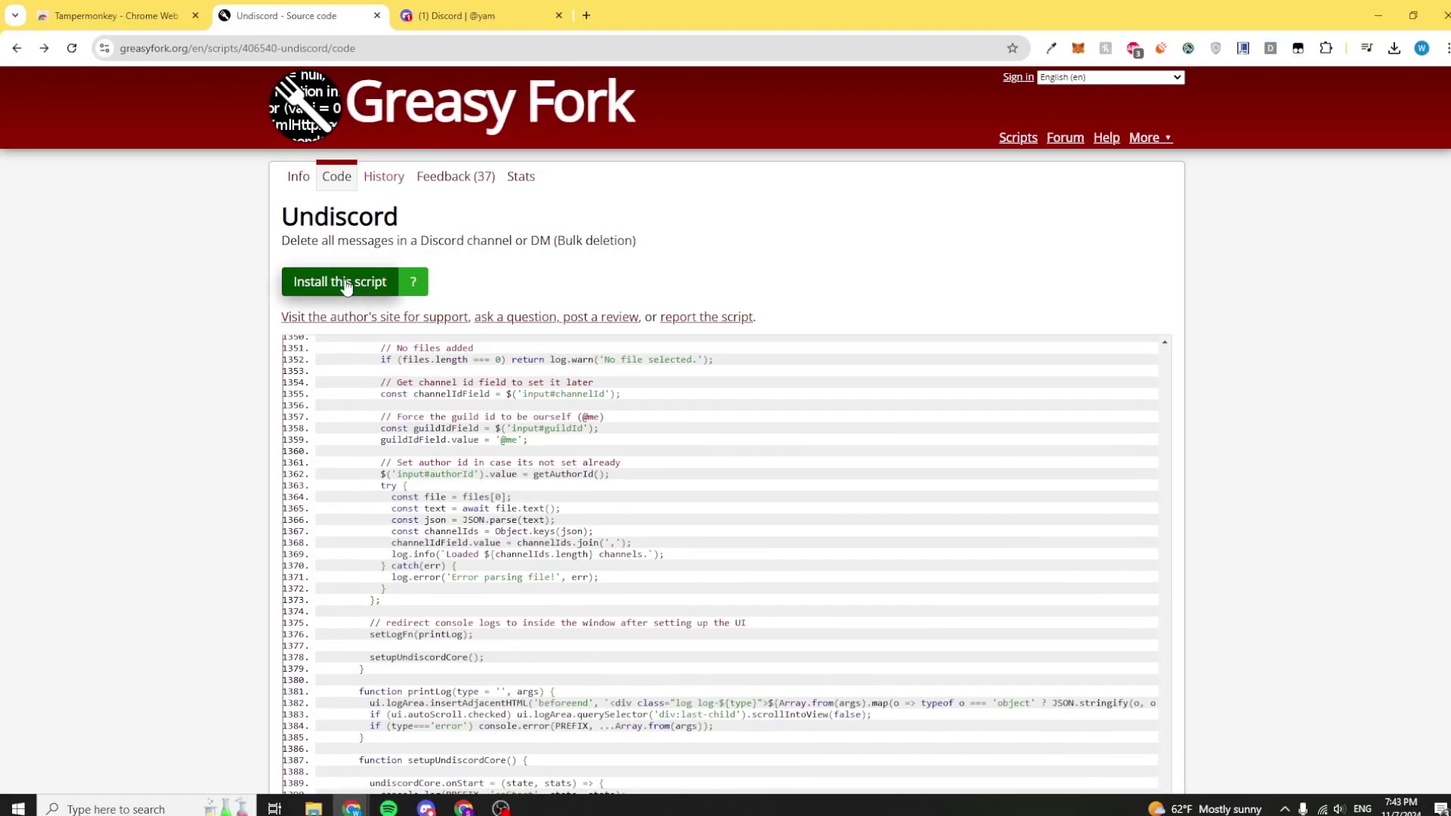
# Install the Undiscord 5.2.3 userscript from Greasy Fork into Tampermonkey.
pyautogui.click(344, 290)
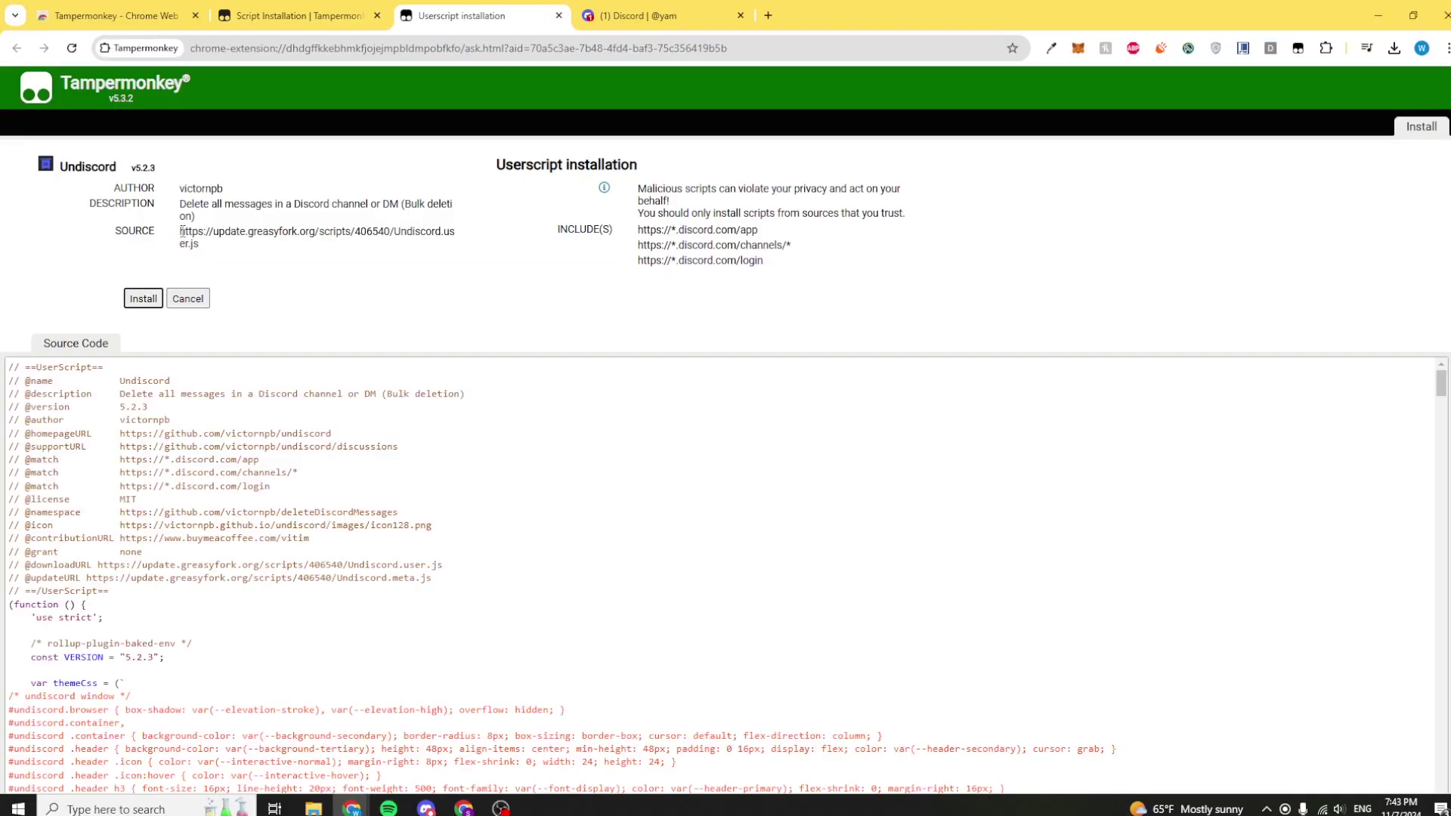
pyautogui.scroll(-10, 435, 494)
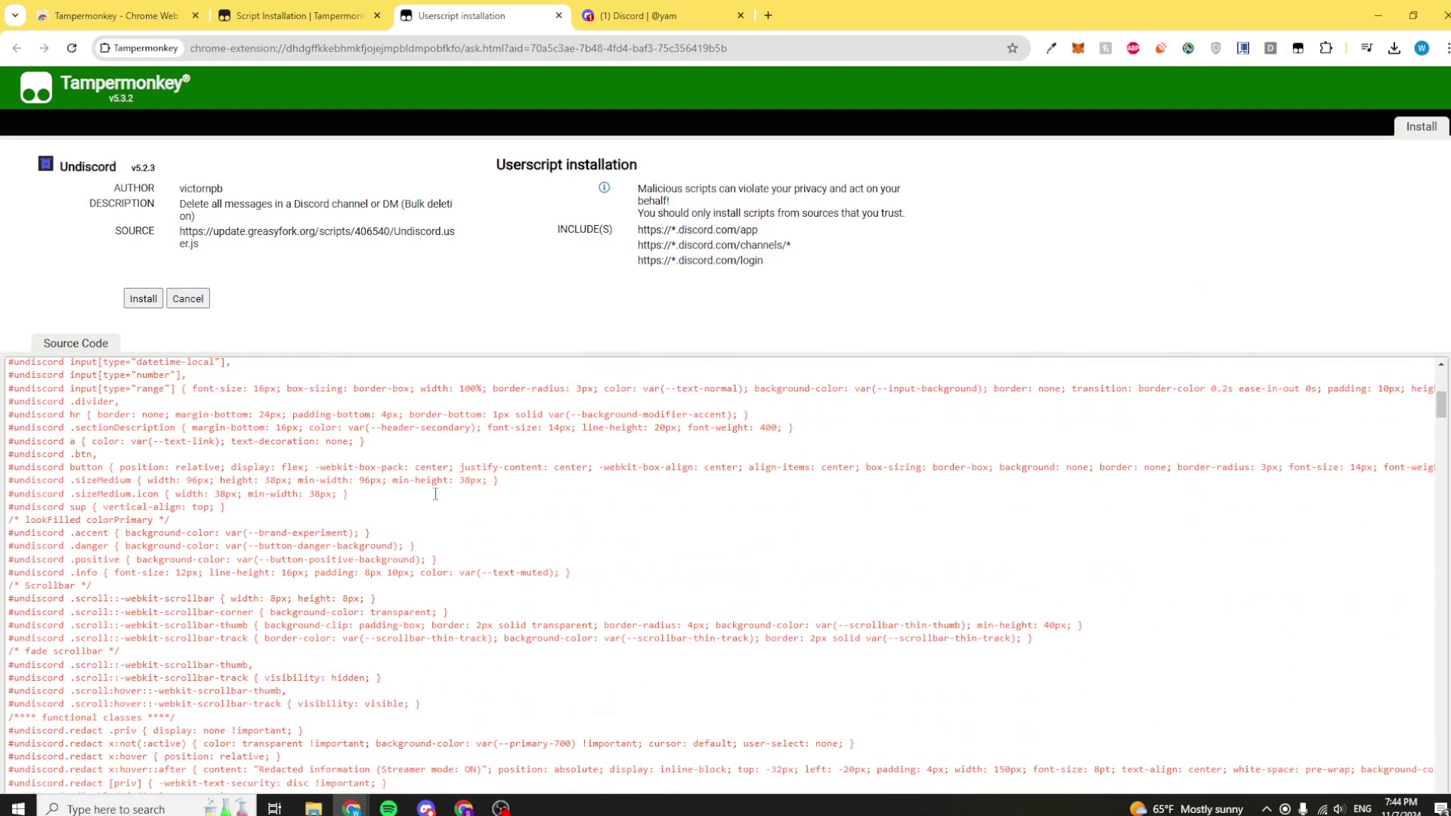
pyautogui.scroll(-15, 456, 517)
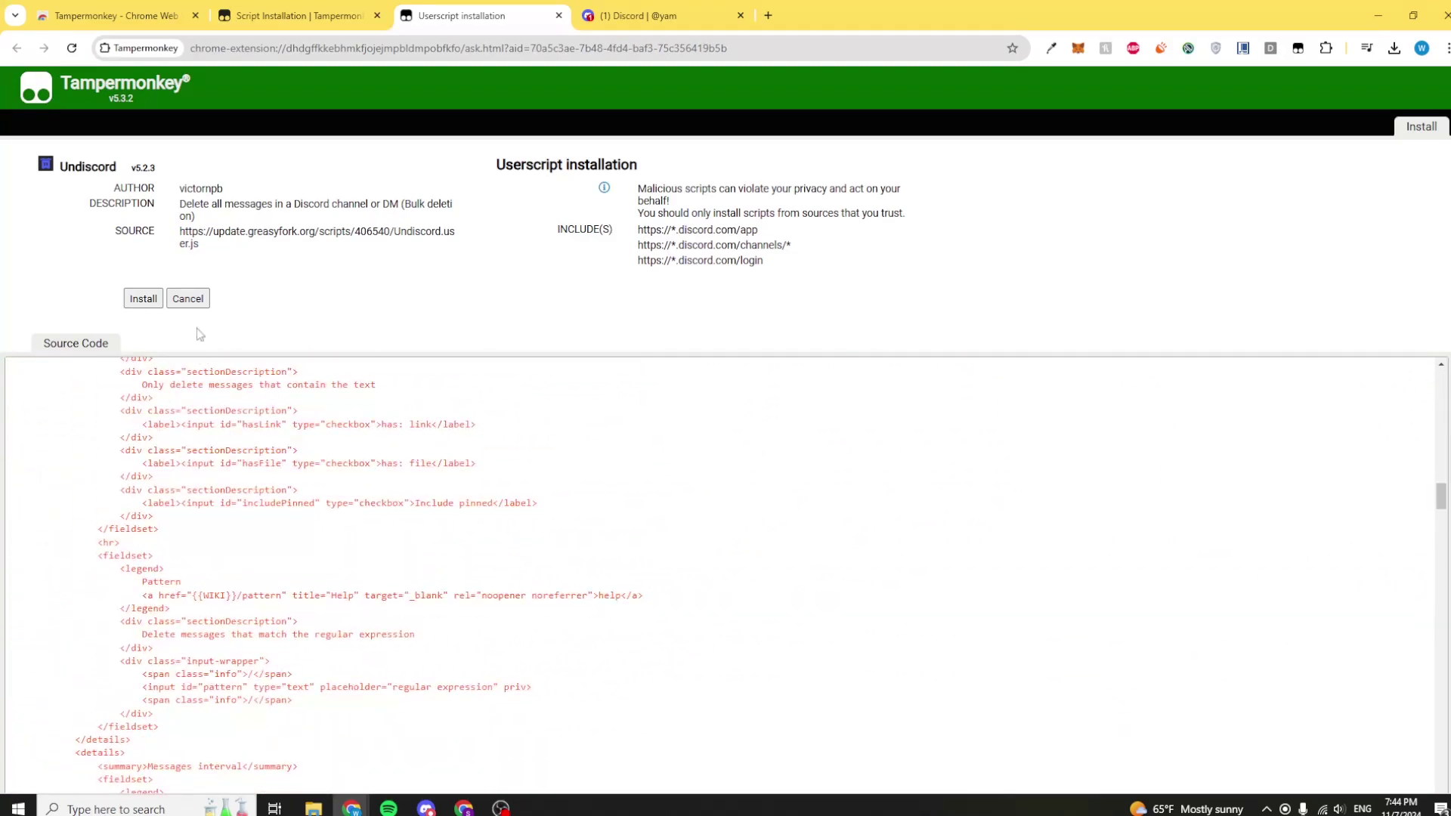
pyautogui.click(144, 300)
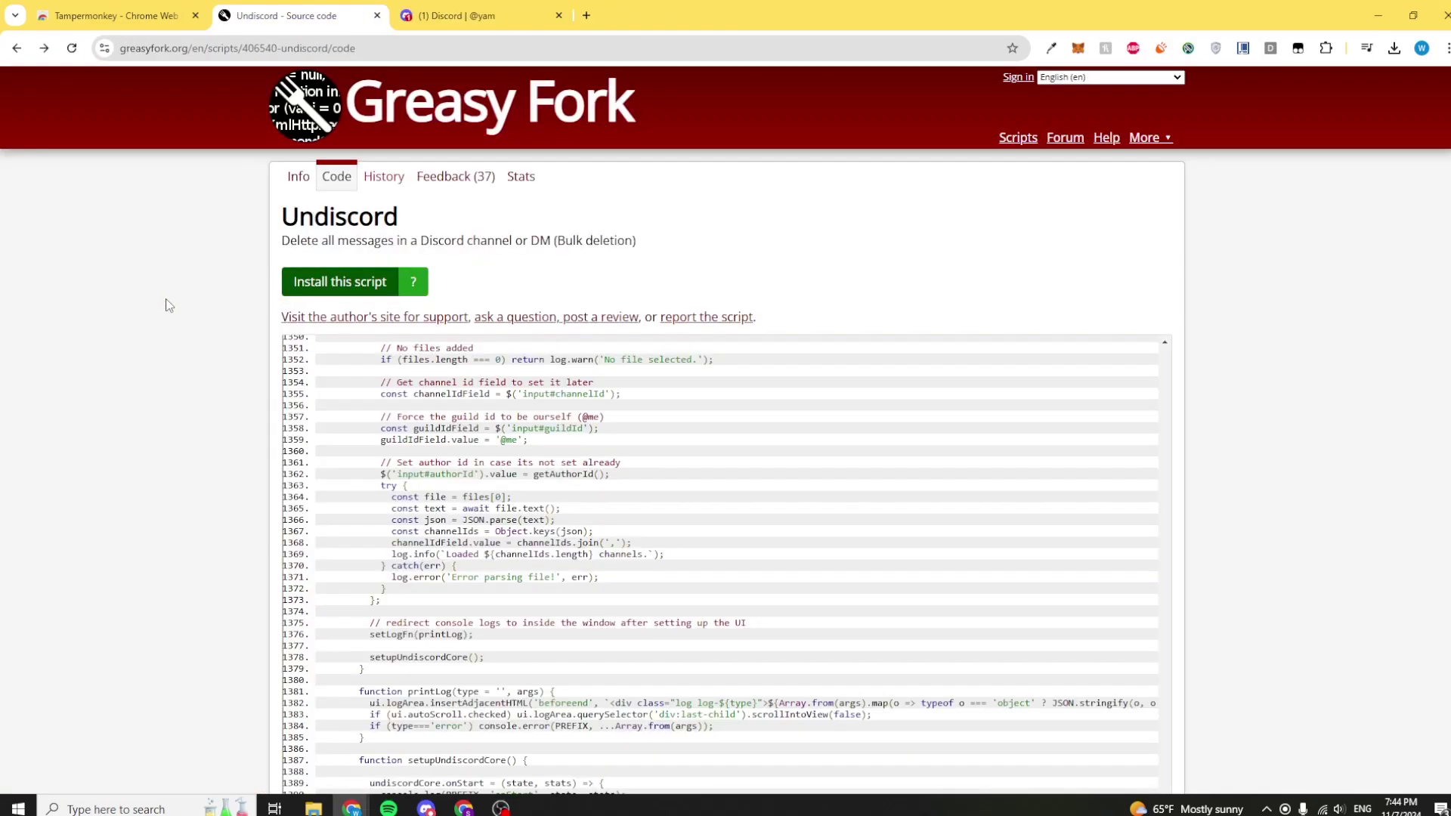
# Open the Tampermonkey dashboard and examine the code of the installed Undiscord script.
pyautogui.click(1299, 50)
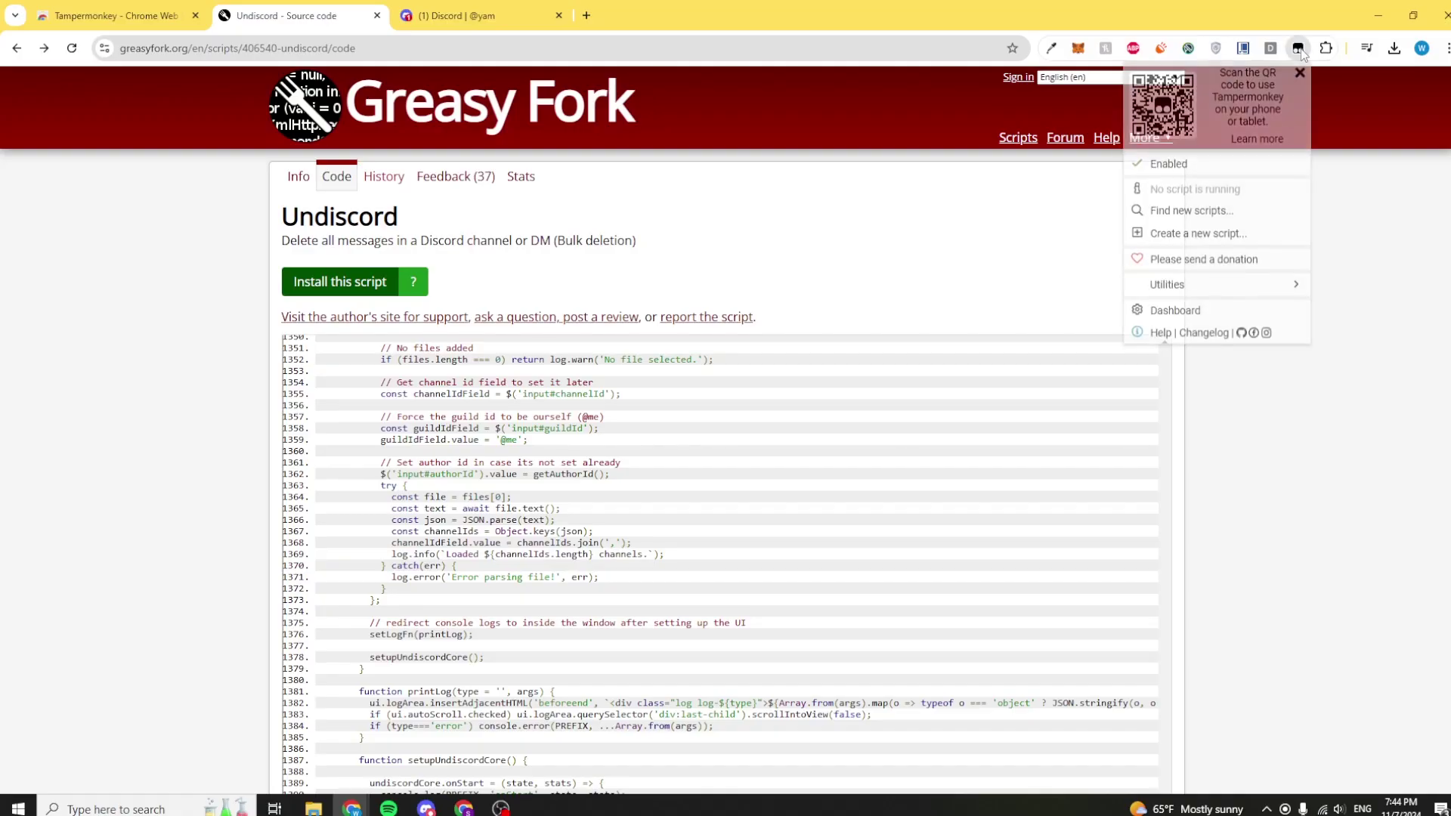
pyautogui.click(1295, 53)
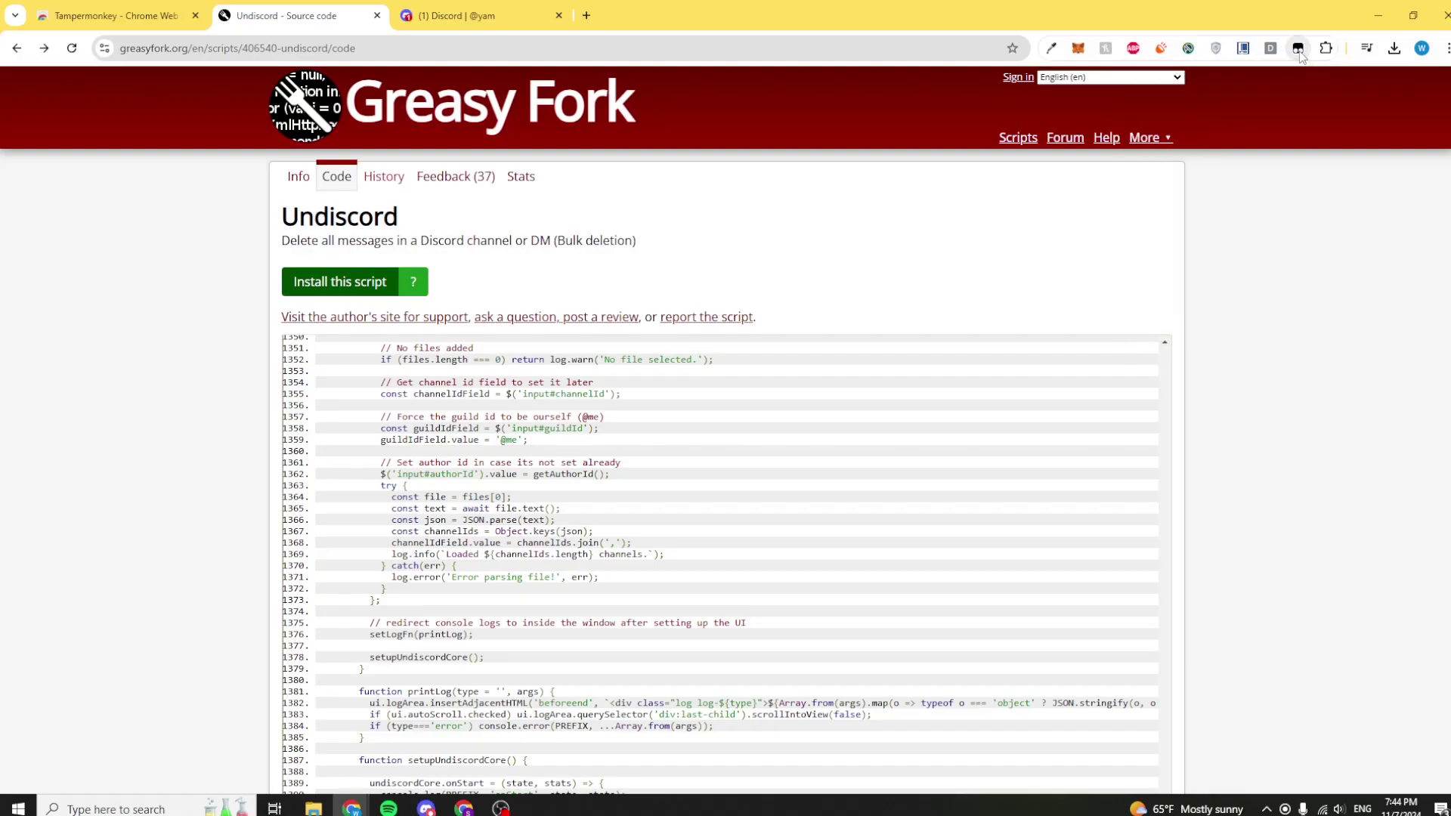
pyautogui.click(1295, 53)
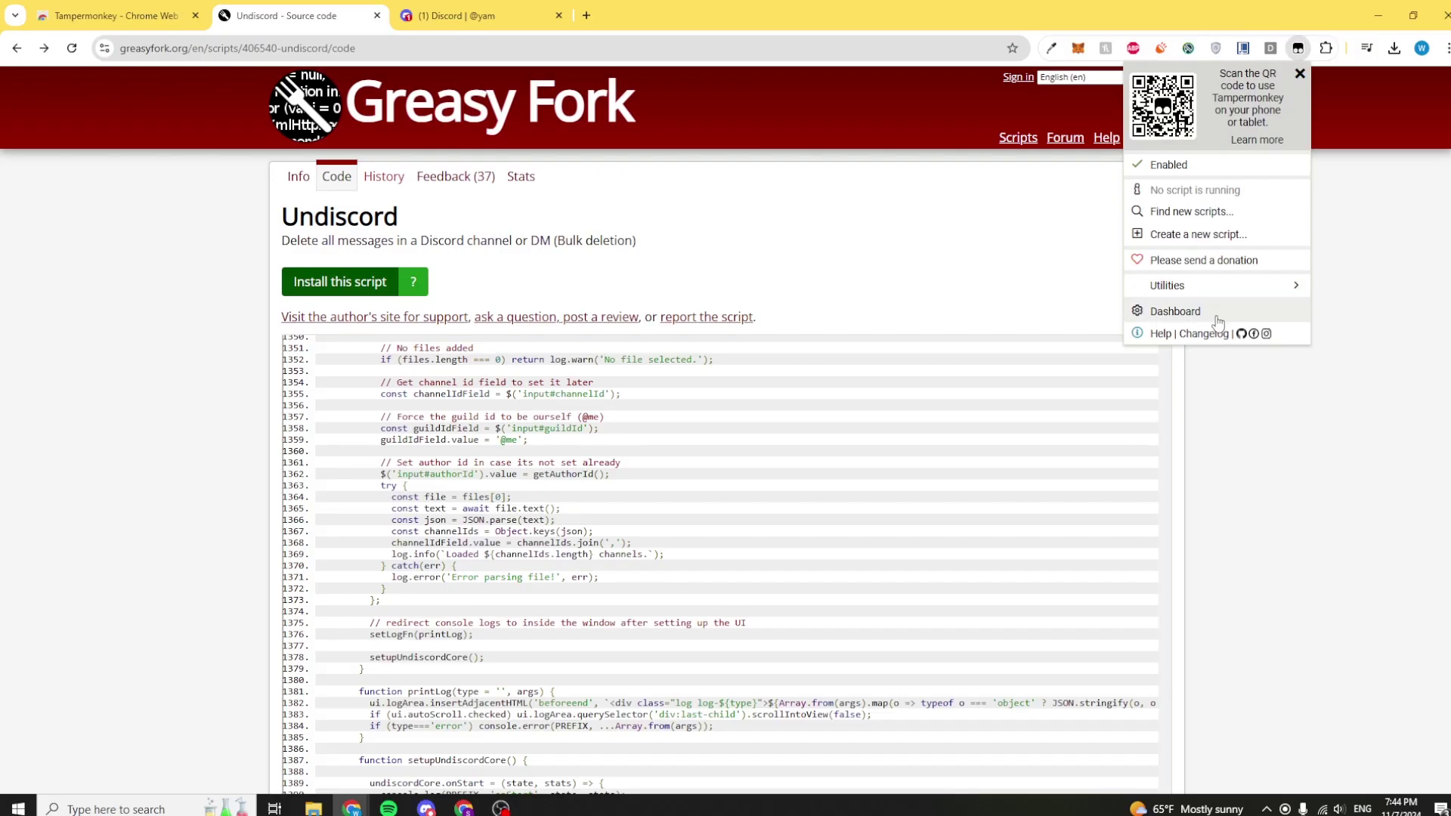
pyautogui.click(1175, 311)
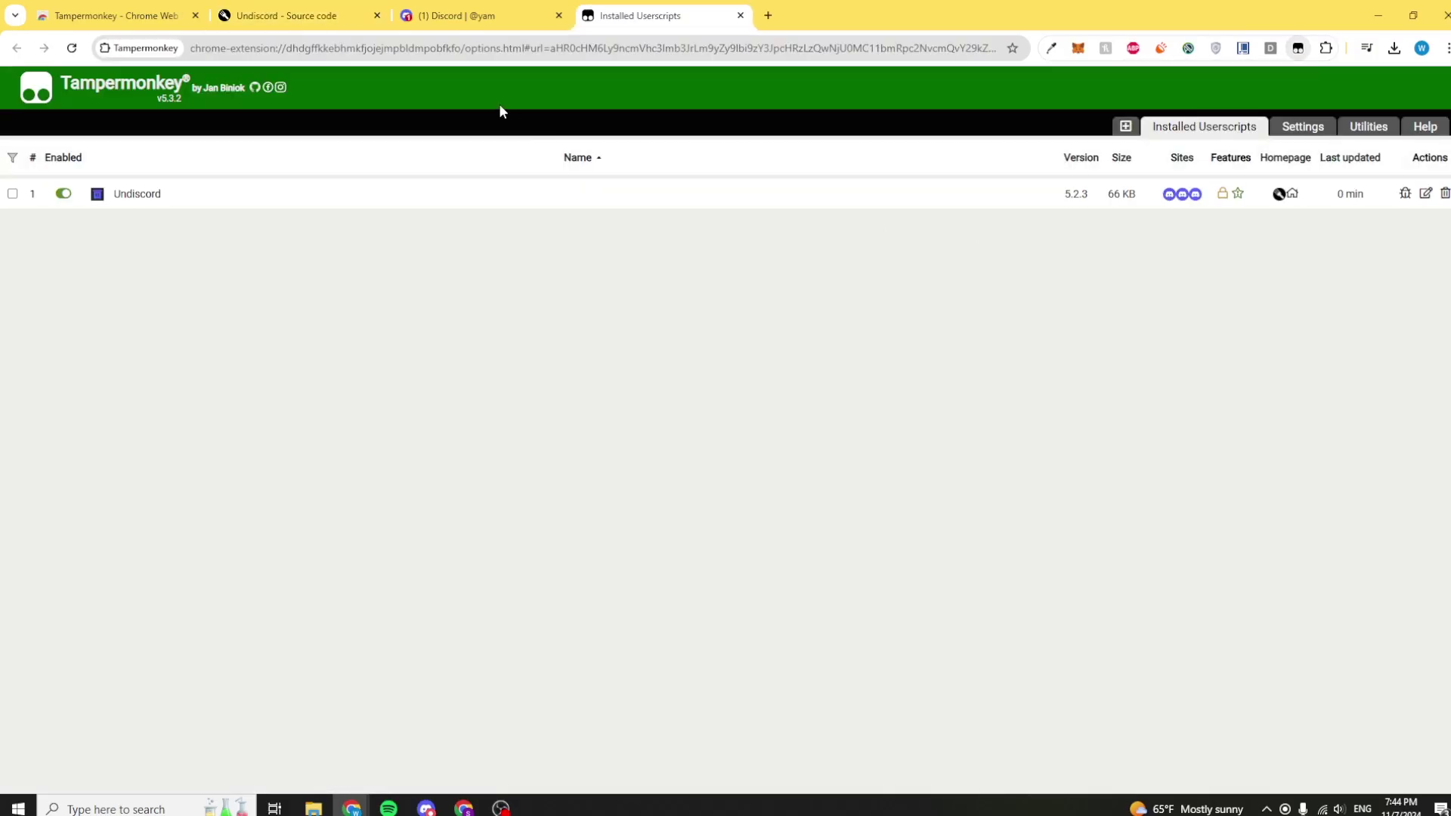
pyautogui.click(134, 193)
pyautogui.scroll(-10, 309, 338)
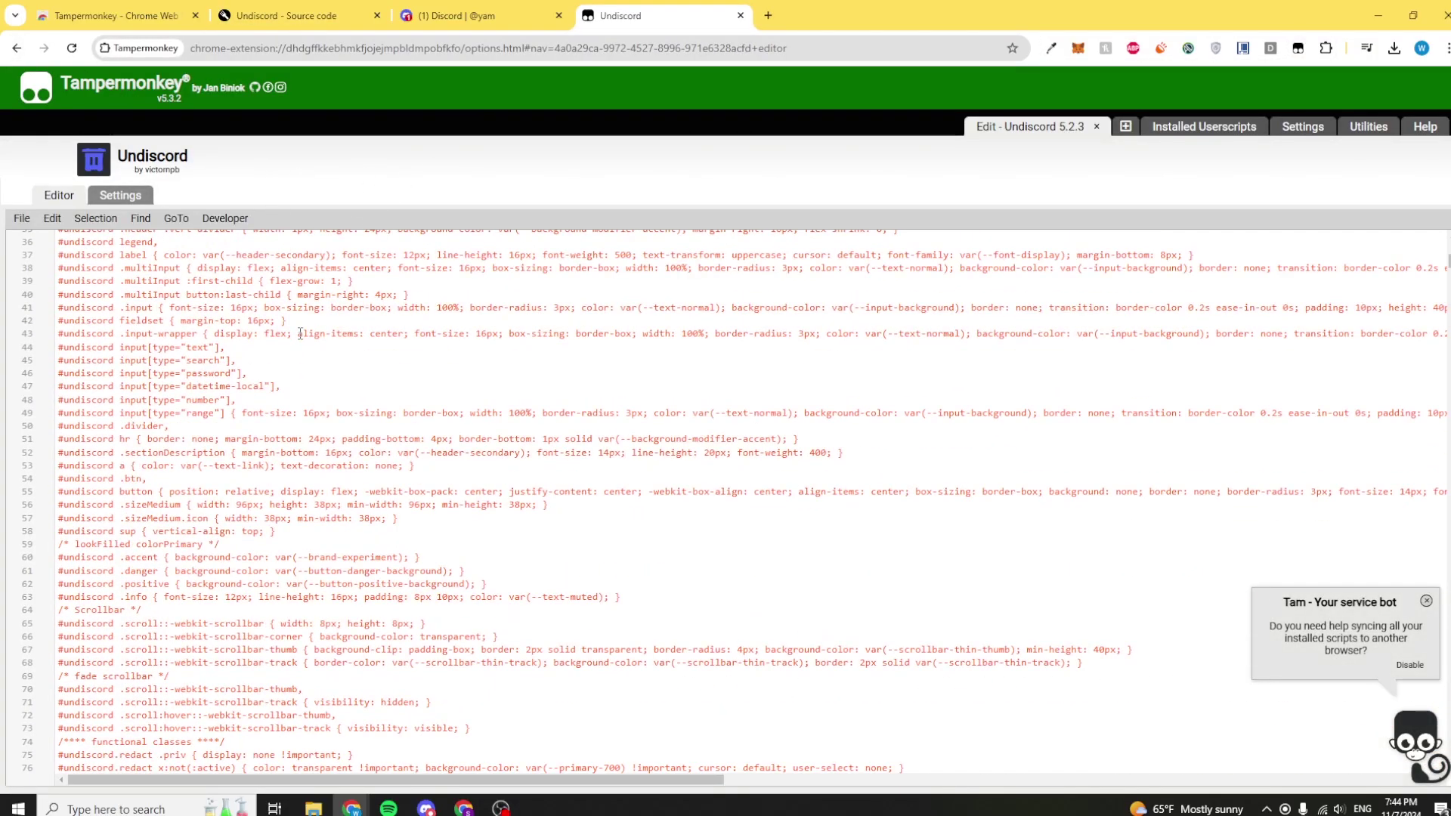
pyautogui.scroll(-20, 309, 339)
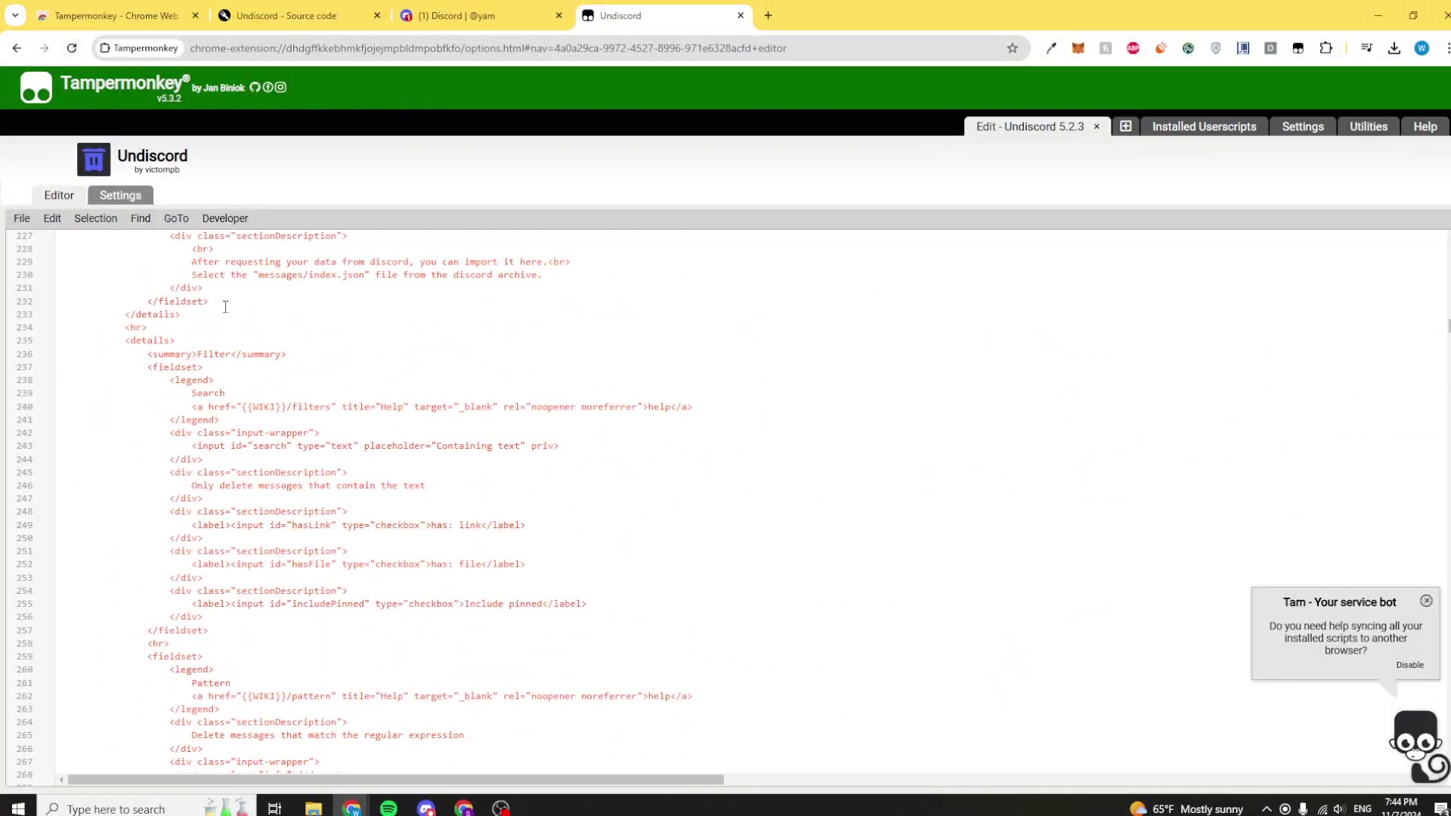
pyautogui.click(277, 338)
# Switch to the open Discord direct message conversation and open Undiscord's bulk delete window.
pyautogui.click(488, 11)
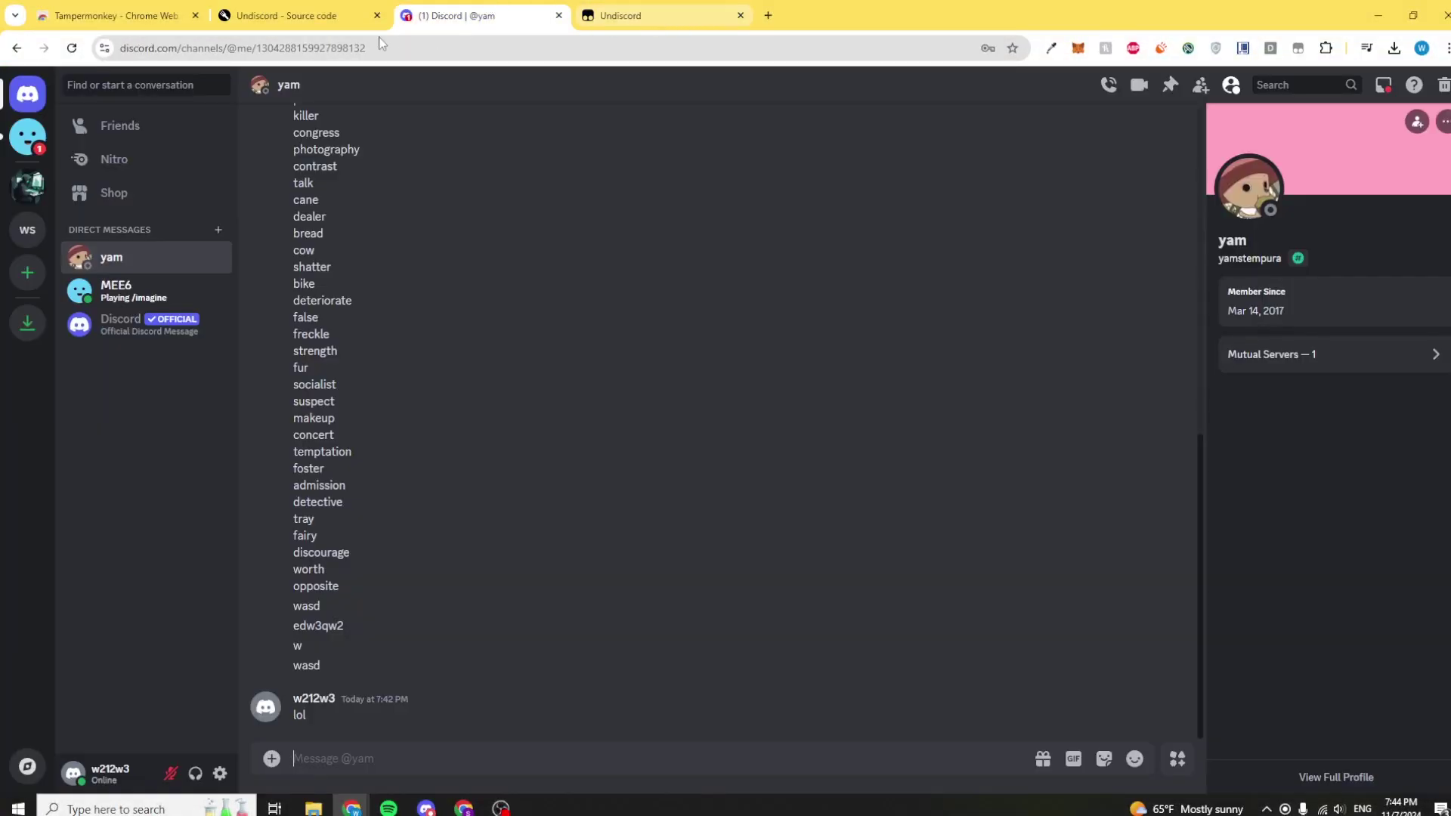
pyautogui.click(205, 17)
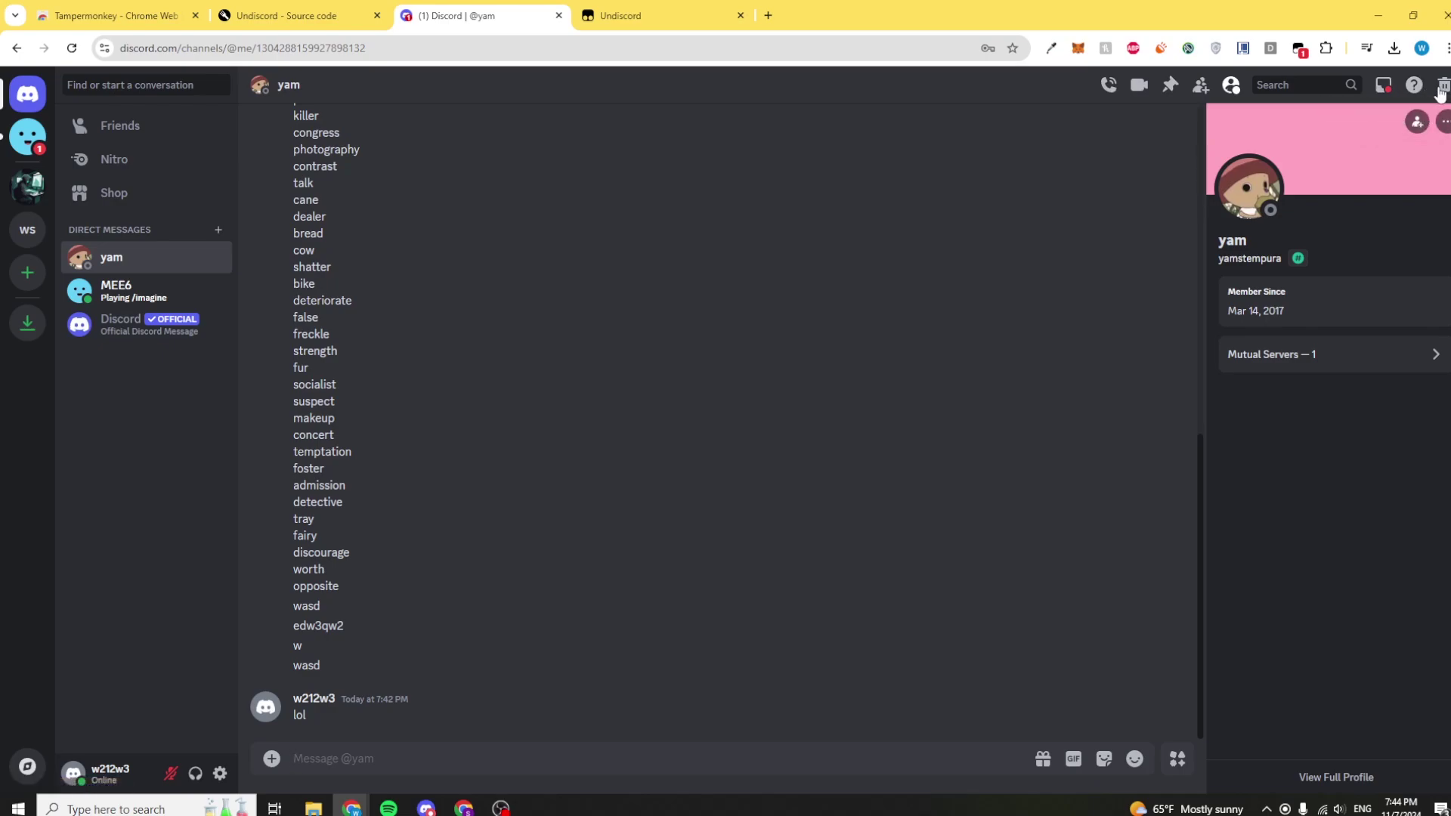
pyautogui.click(1441, 88)
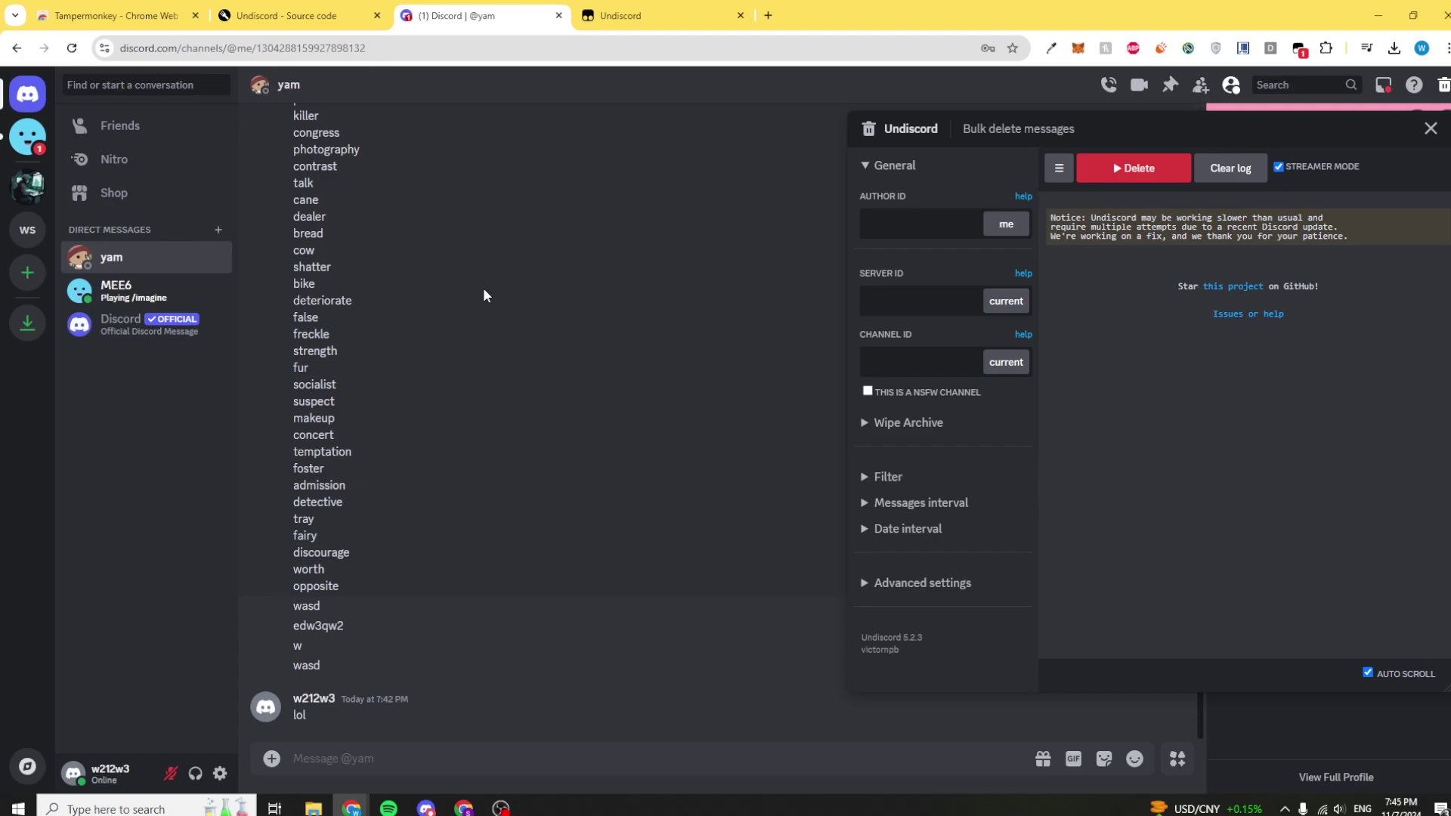
# Expand the Filter options and fill in the own author ID plus the current conversation's server and channel IDs.
pyautogui.click(882, 477)
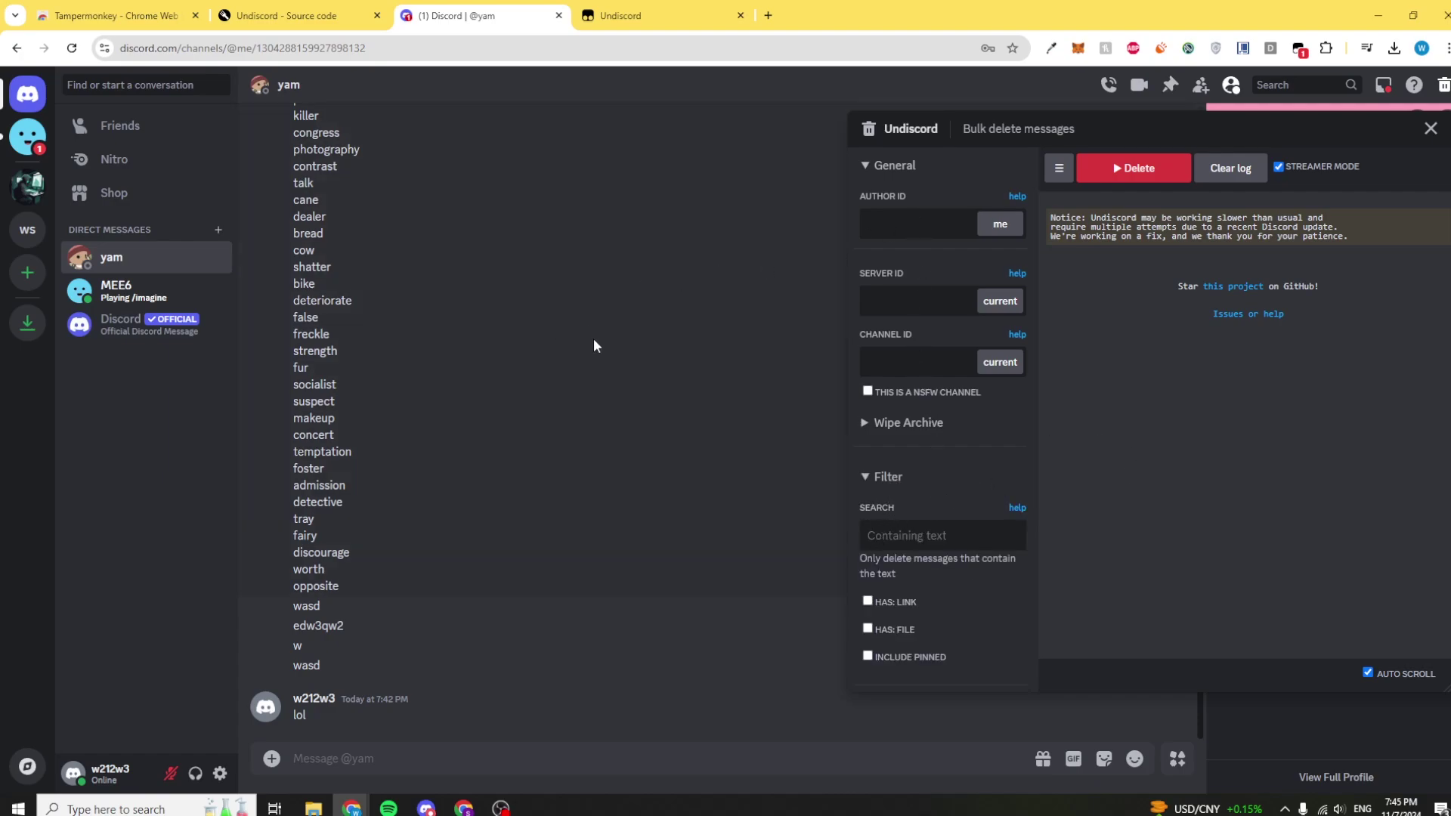
pyautogui.scroll(10, 551, 359)
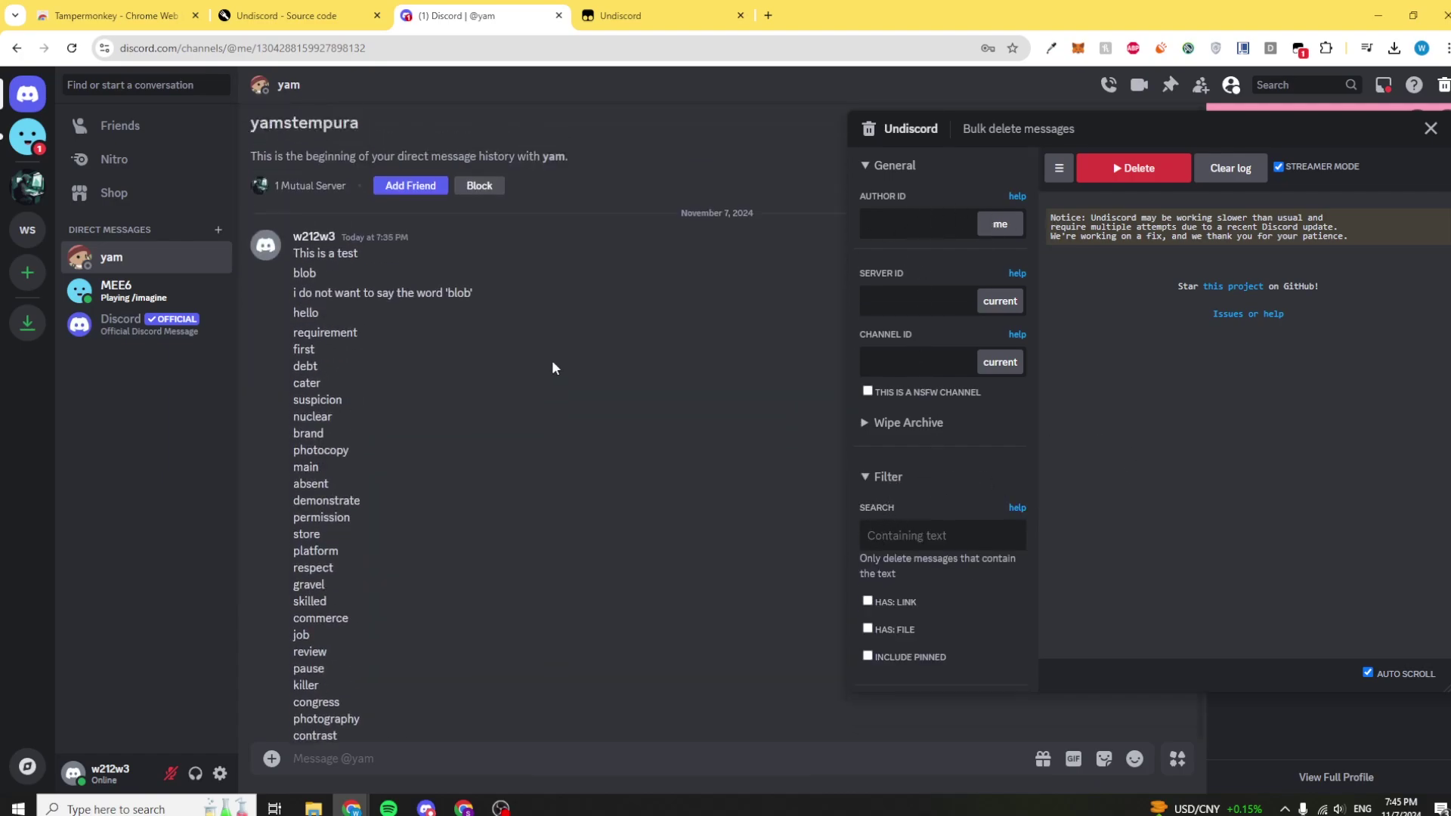
pyautogui.click(991, 228)
pyautogui.click(1002, 363)
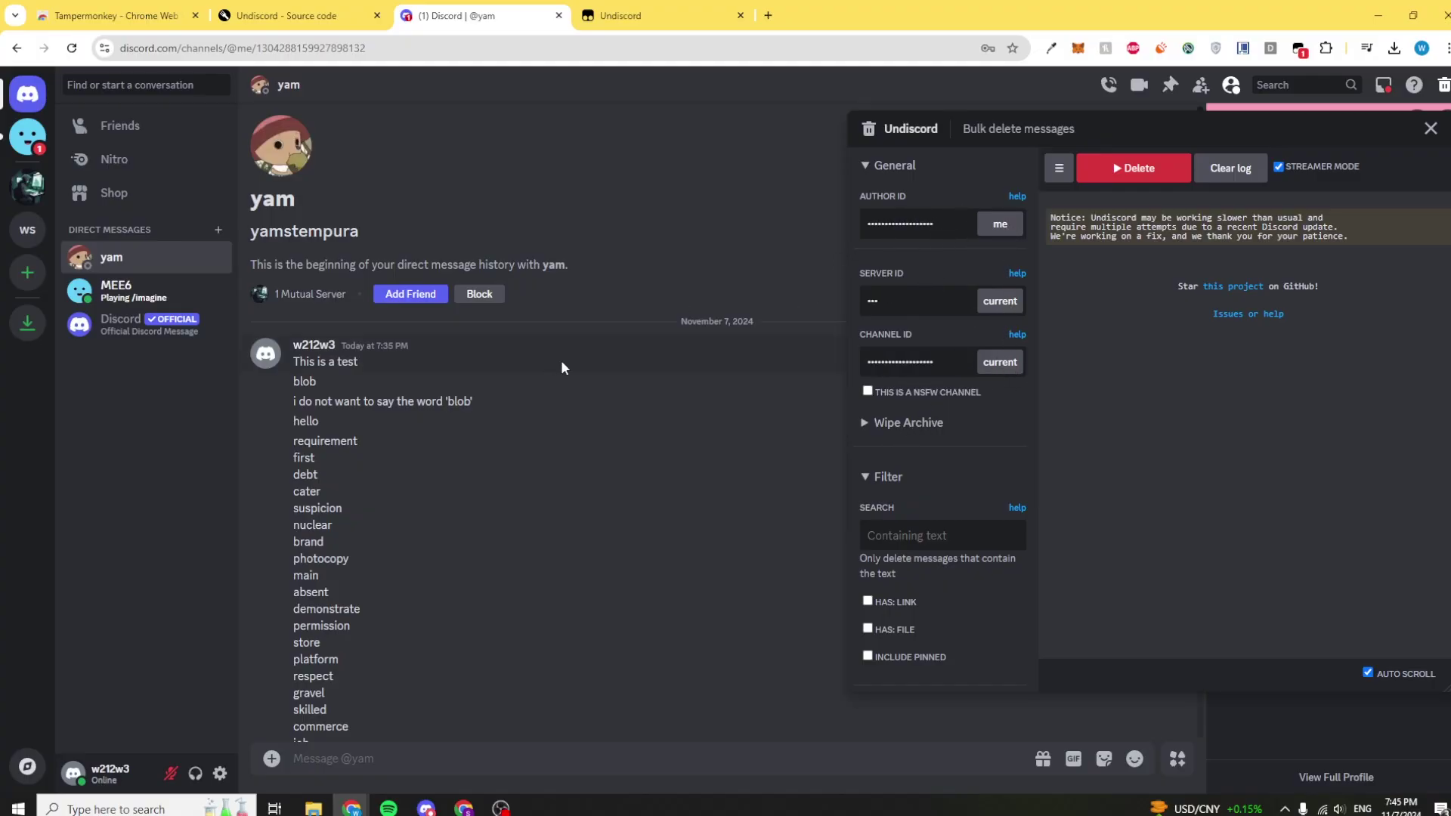
# Examine Undiscord's filter options and advanced settings, including search delay, delete delay and authorization token.
pyautogui.scroll(-4, 896, 418)
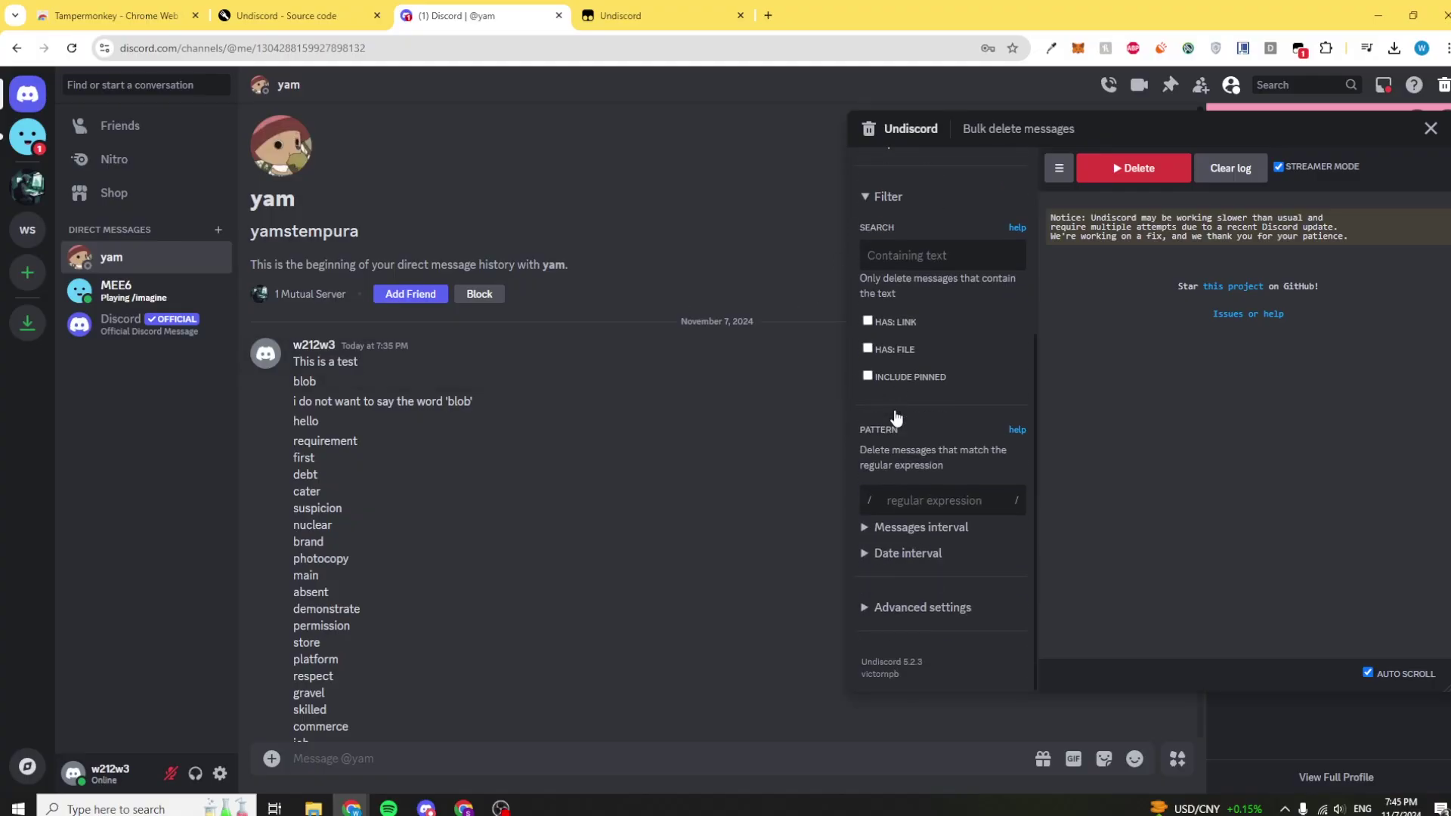
pyautogui.click(919, 609)
pyautogui.scroll(-3, 940, 582)
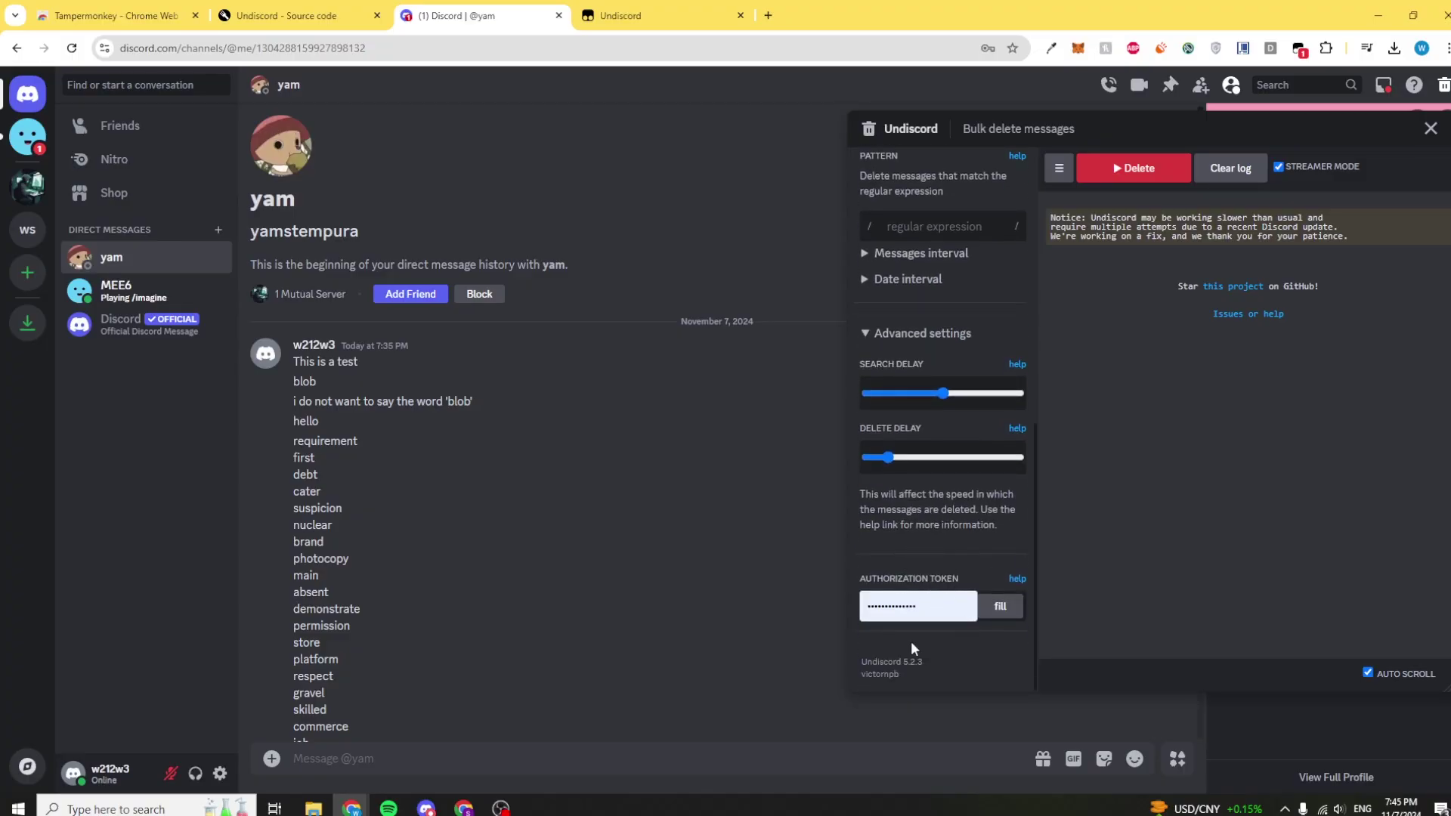
pyautogui.scroll(8, 945, 529)
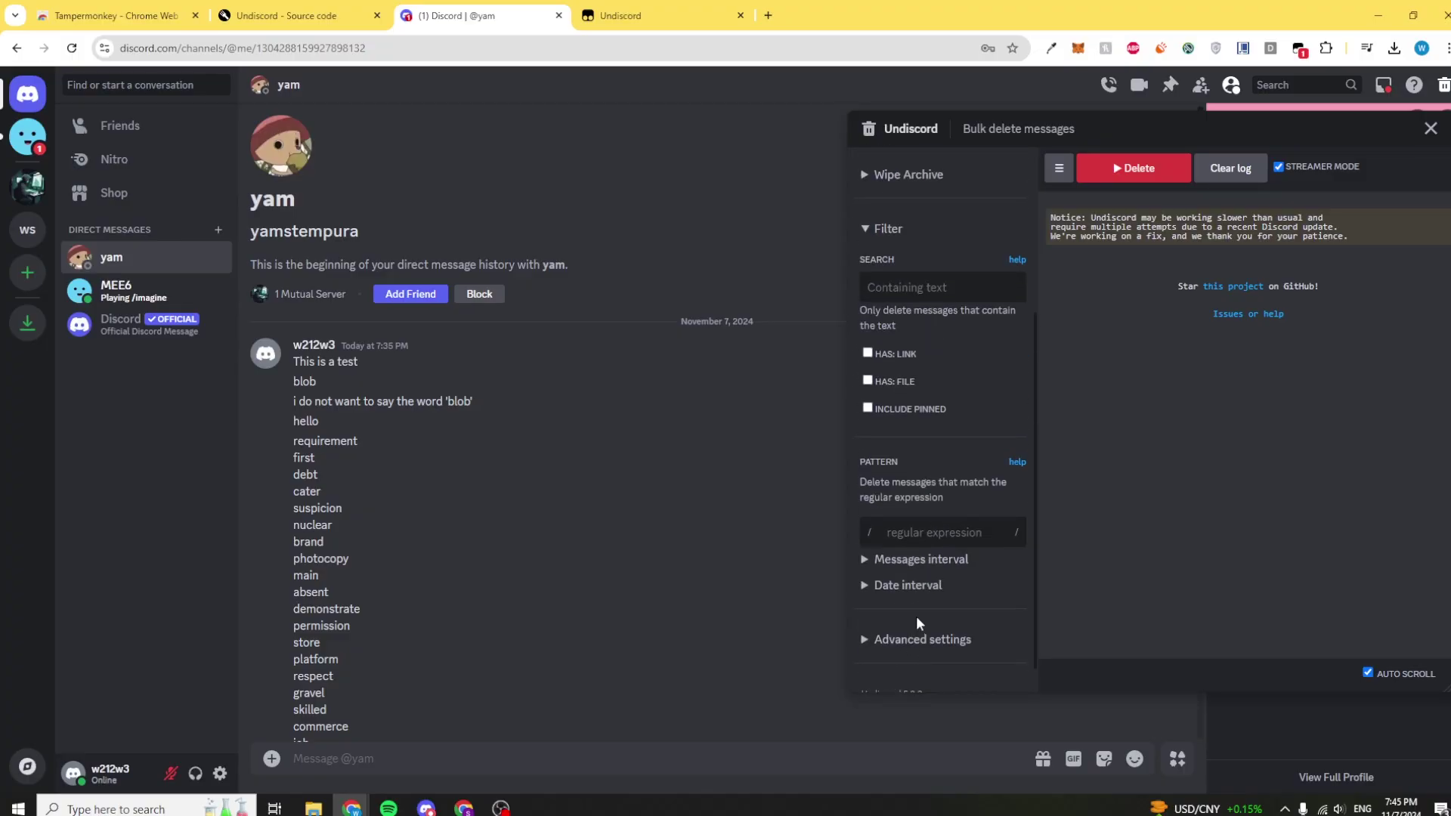
# Expand the Advanced settings and fill in the authorization token automatically.
pyautogui.scroll(-4, 917, 509)
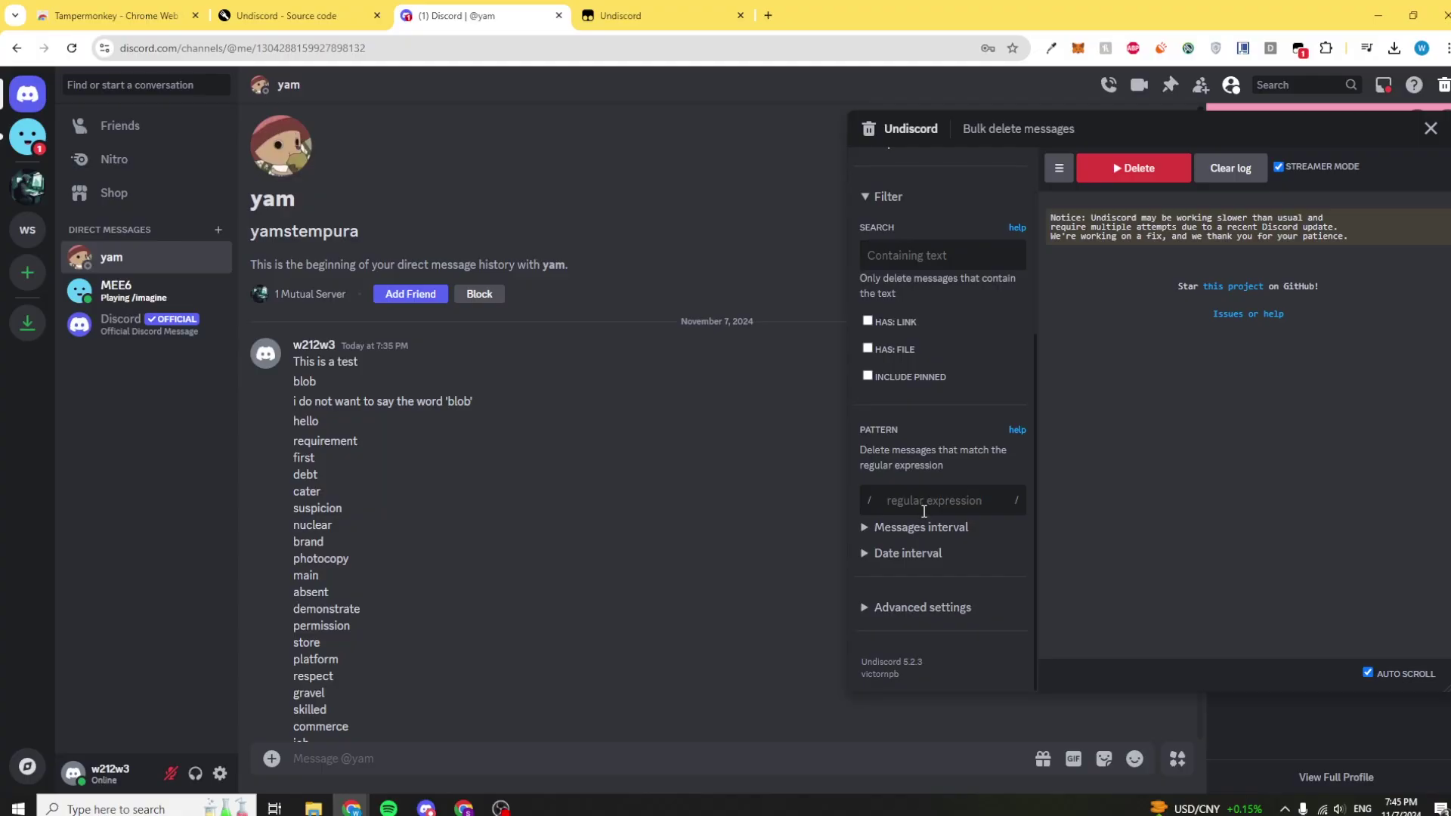
pyautogui.click(915, 609)
pyautogui.scroll(-3, 914, 612)
pyautogui.scroll(-1, 913, 613)
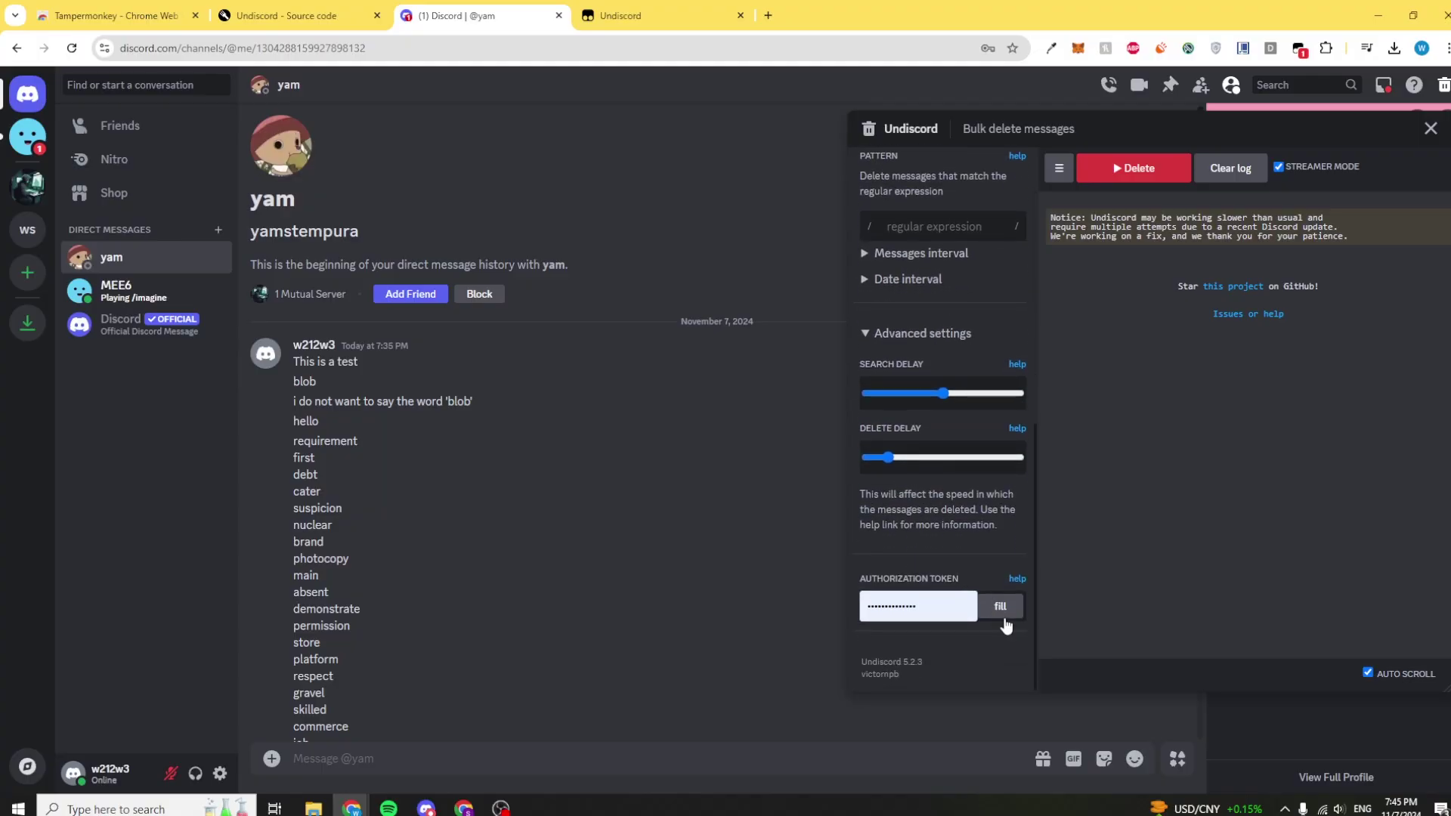
pyautogui.click(1000, 613)
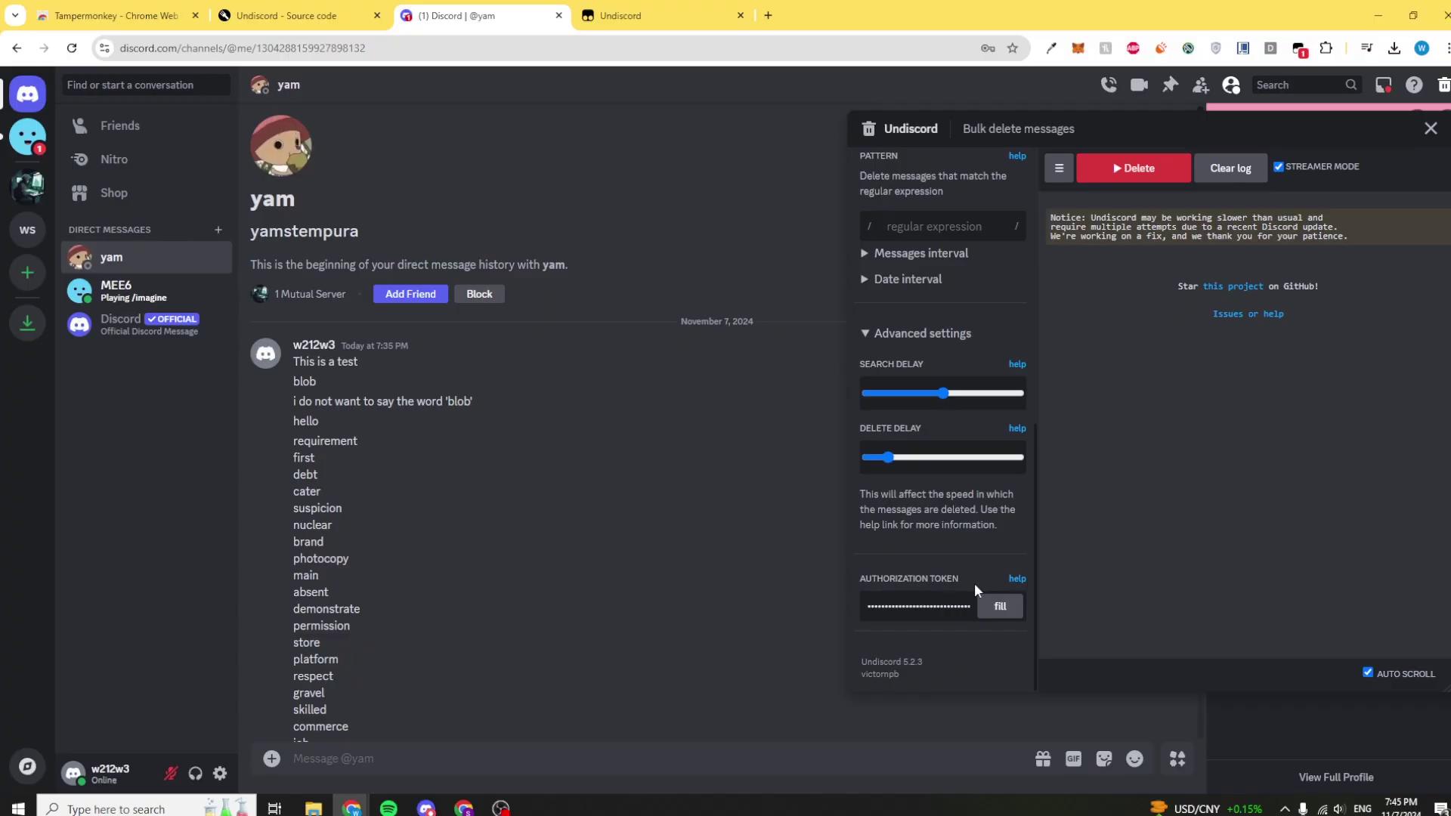
# Check the Date interval filter options and collapse them, and expand the Messages interval options.
pyautogui.click(926, 281)
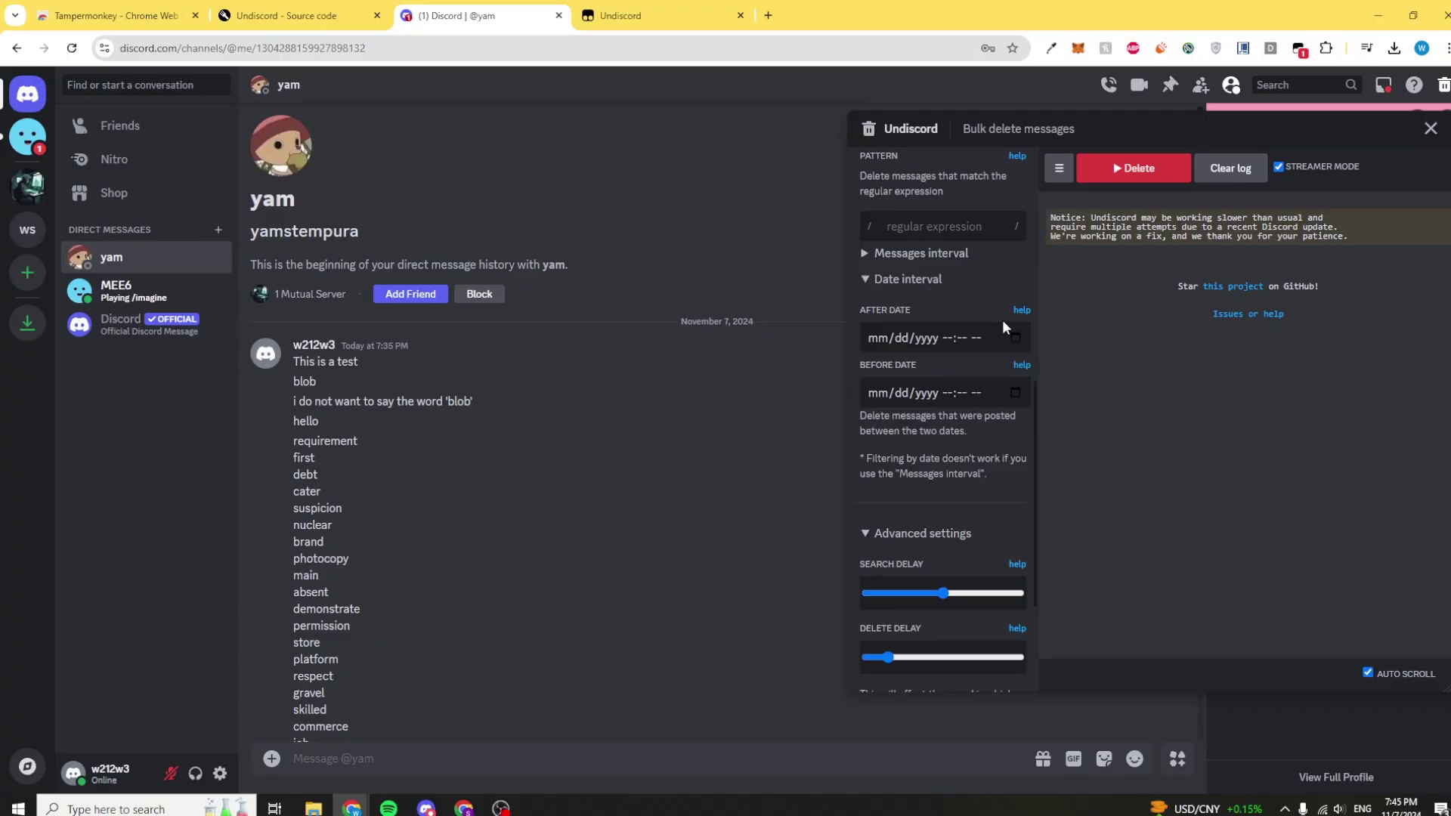
pyautogui.click(909, 281)
pyautogui.click(907, 254)
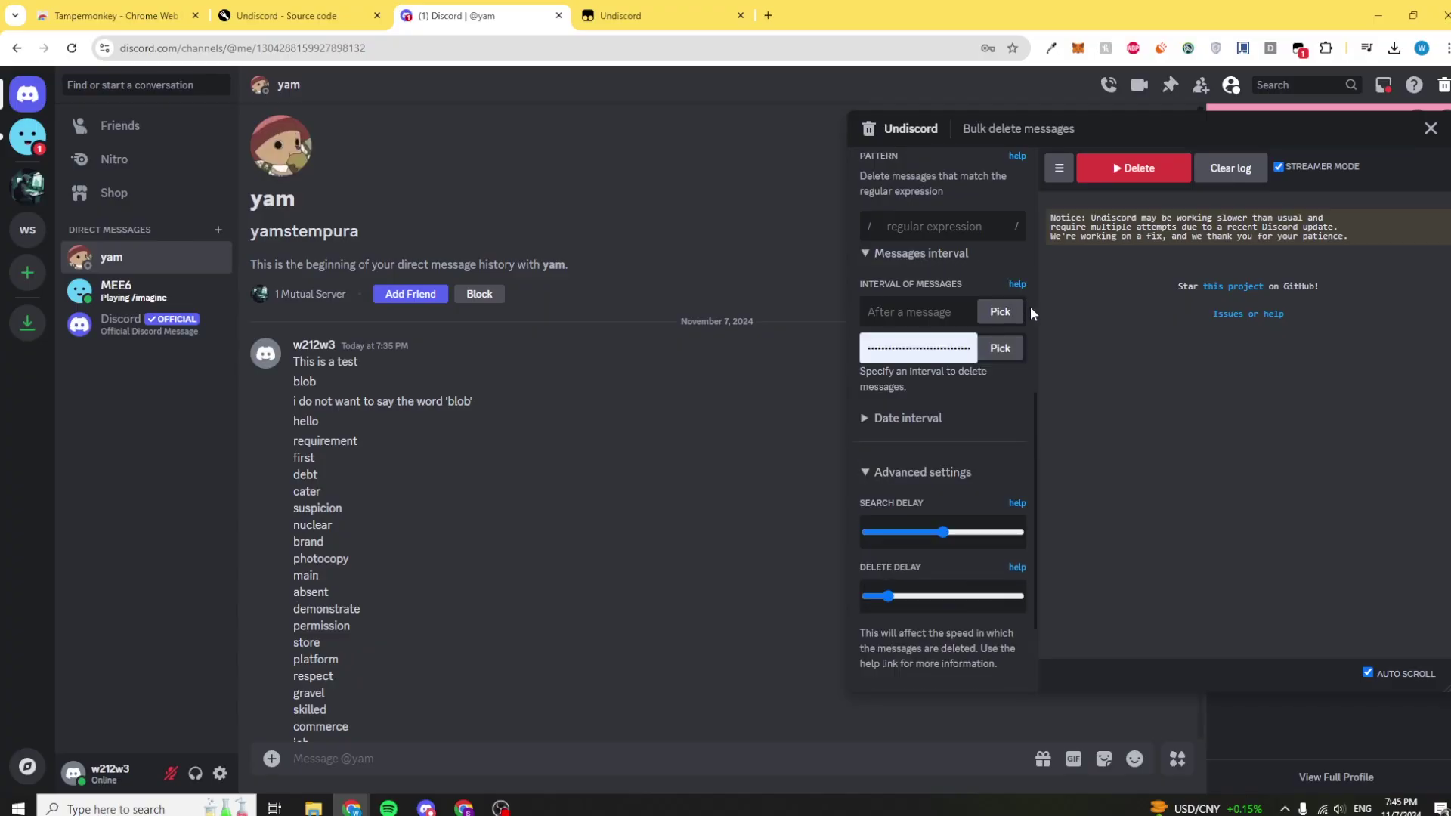
# Try picking a conversation message as the interval's before limit, and clear the before-message field.
pyautogui.click(1014, 351)
pyautogui.click(871, 170)
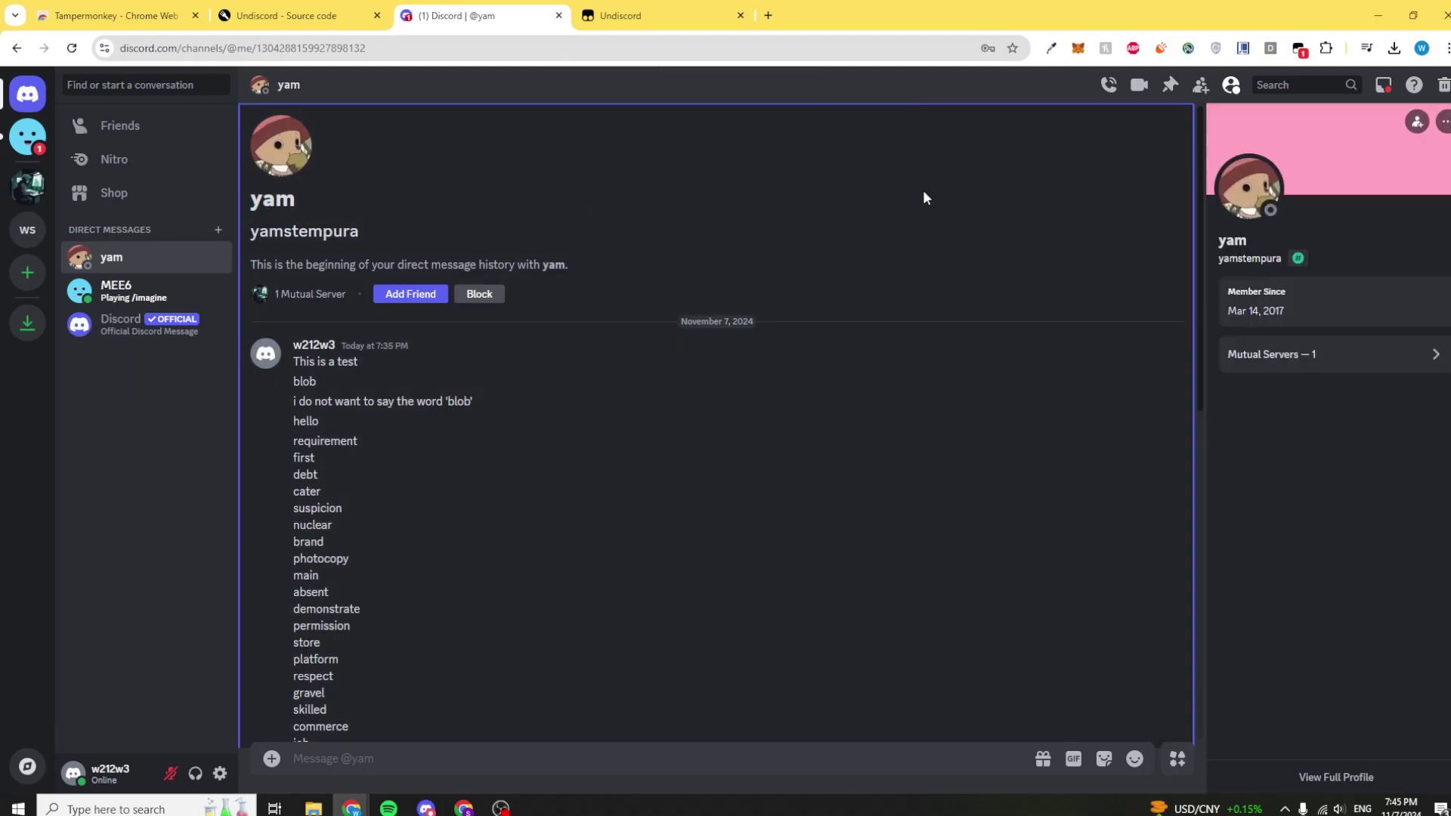
pyautogui.click(863, 397)
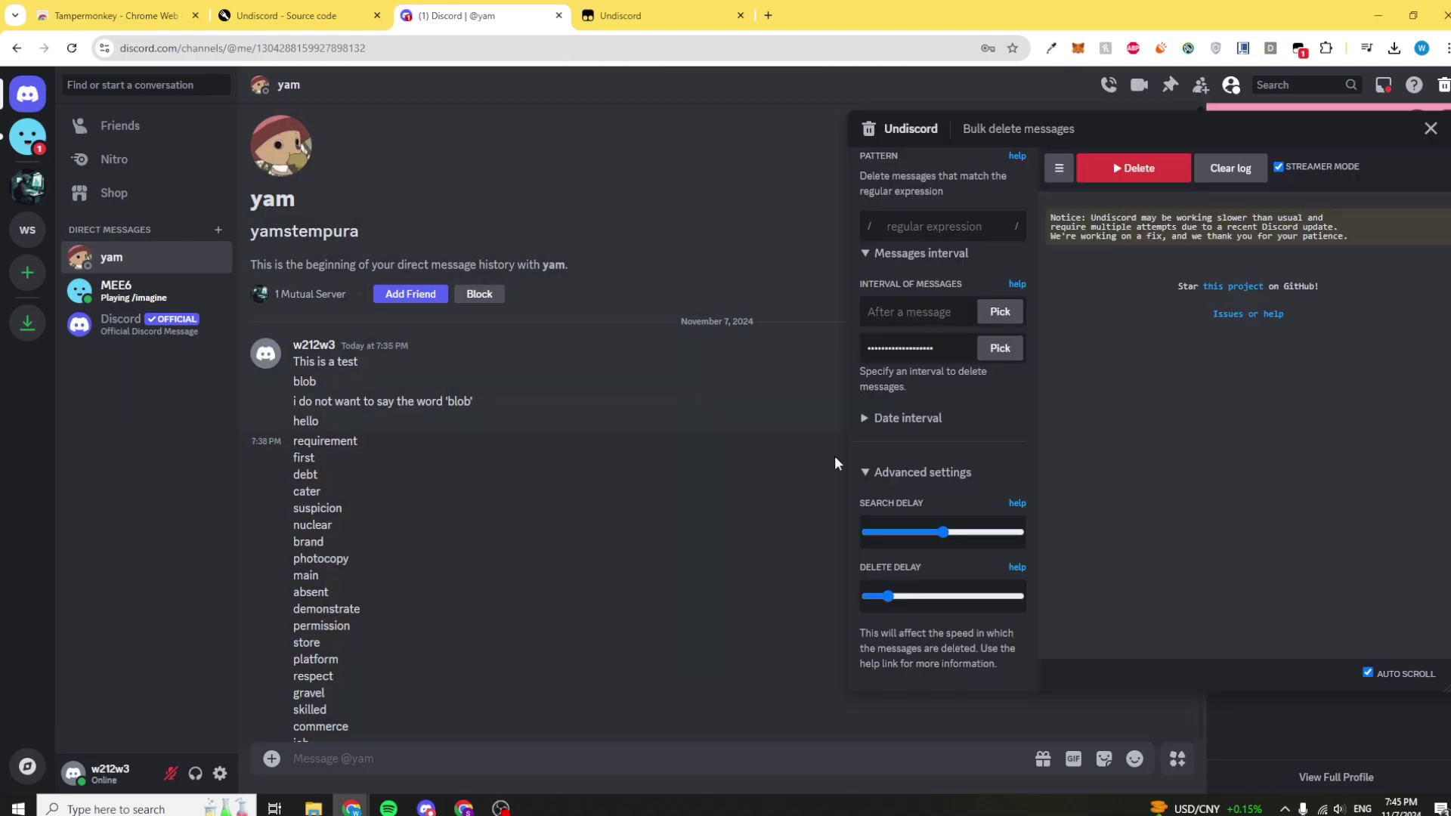
pyautogui.click(947, 354)
pyautogui.hotkey('ctrl', 'a')
pyautogui.press('BackSpace')
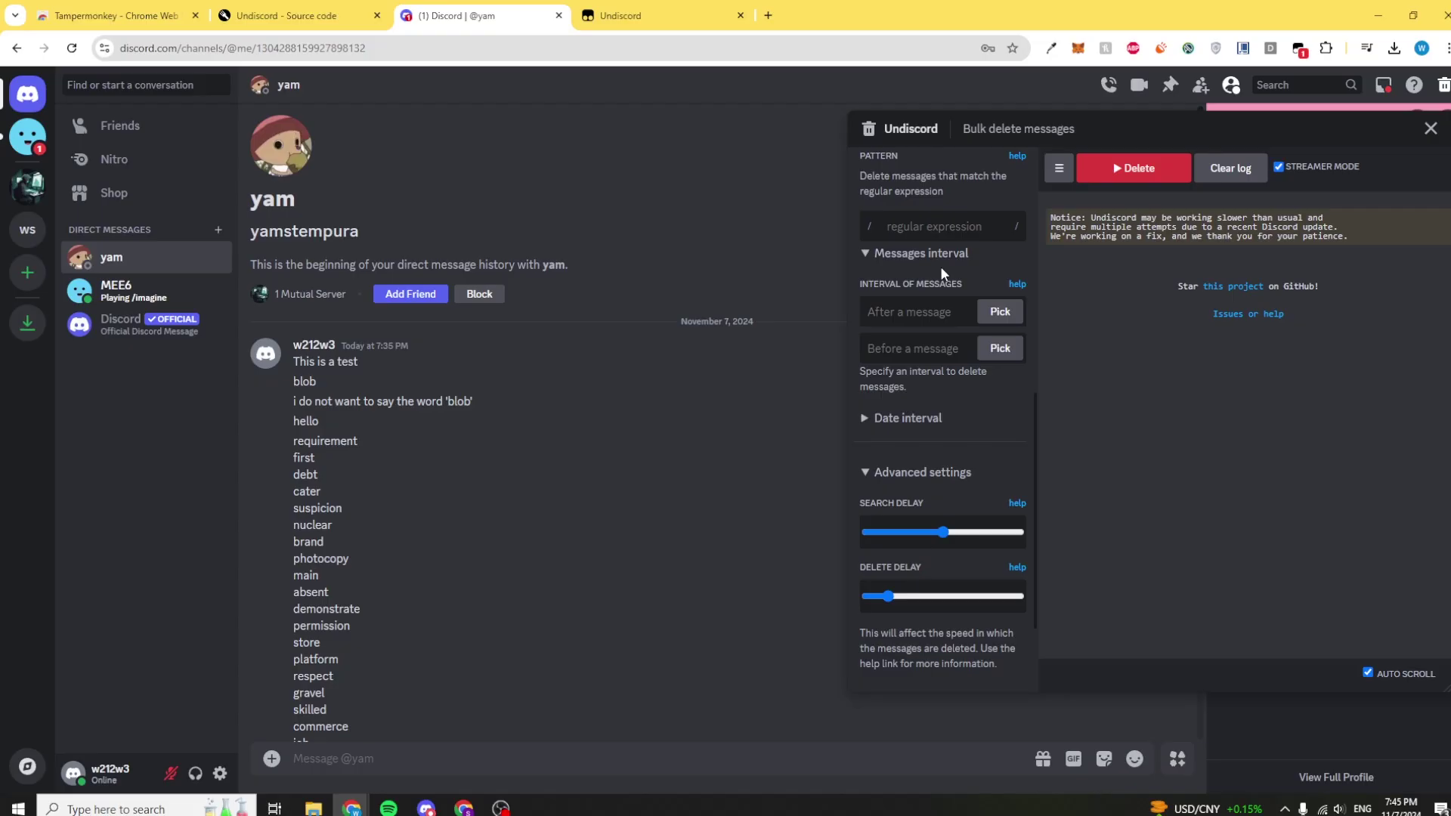
# Review the filter, interval and advanced settings, the filled-in IDs, and the messages in the conversation.
pyautogui.scroll(4, 902, 424)
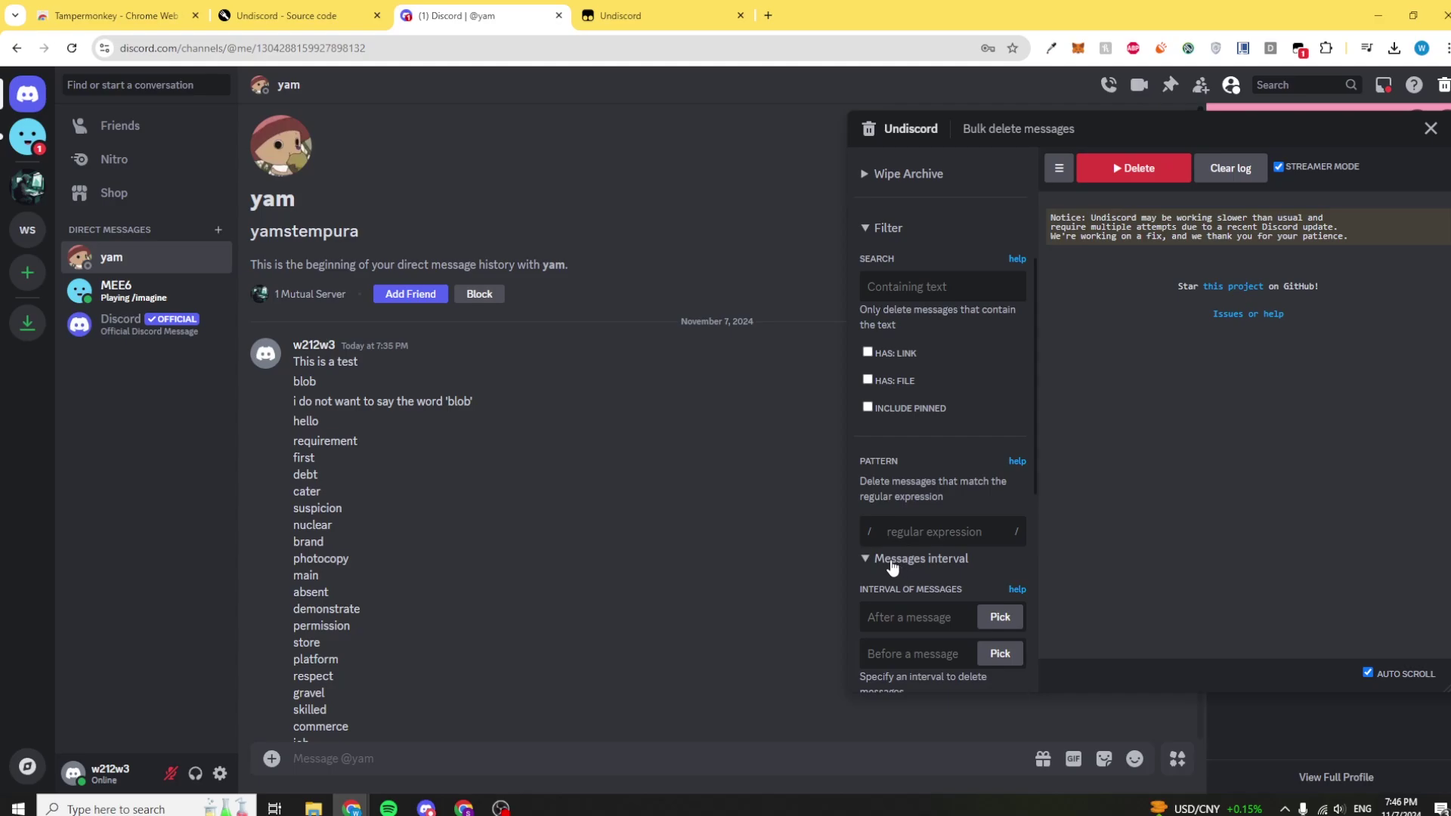
pyautogui.scroll(-5, 893, 563)
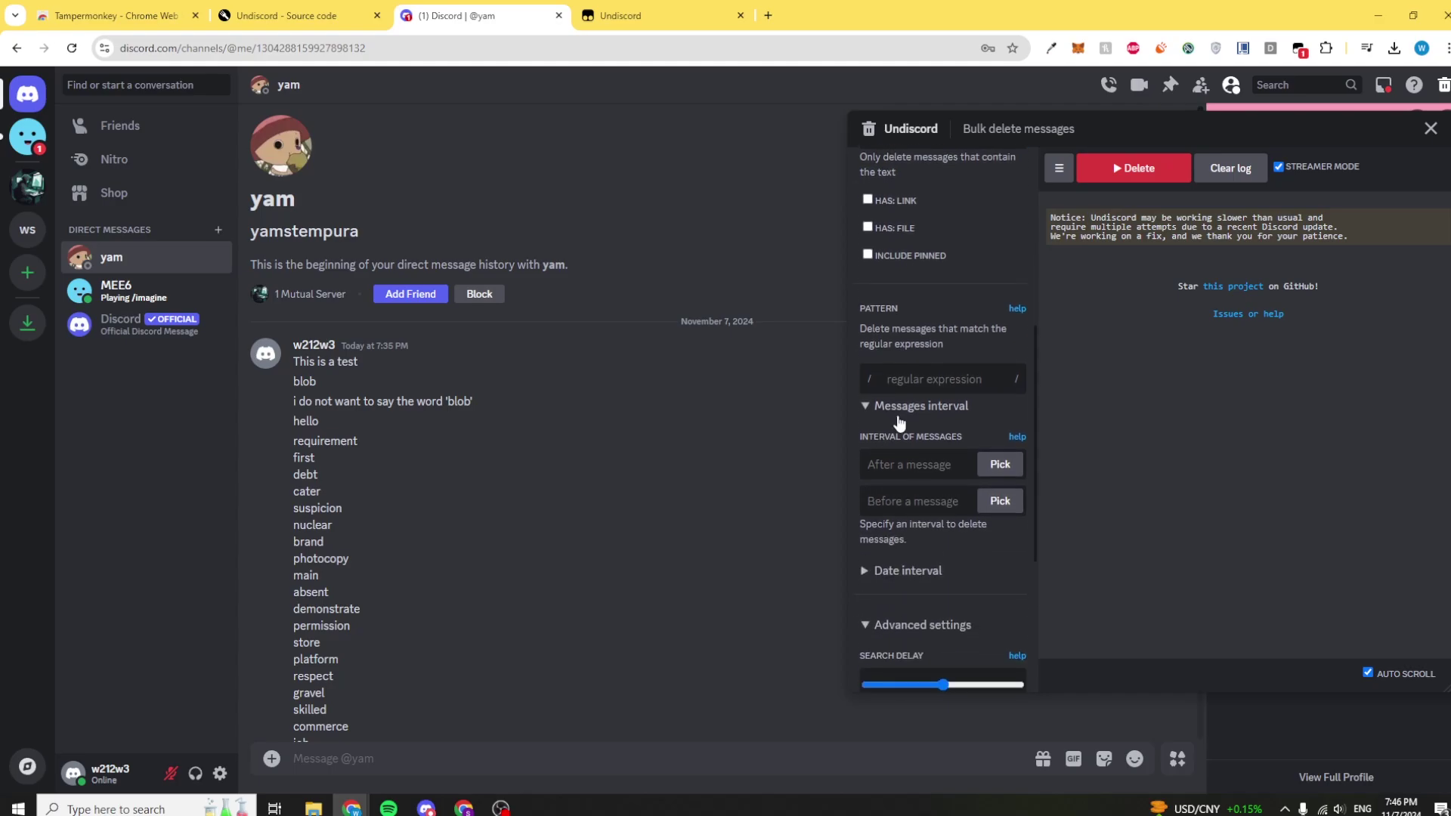
pyautogui.scroll(-1, 919, 582)
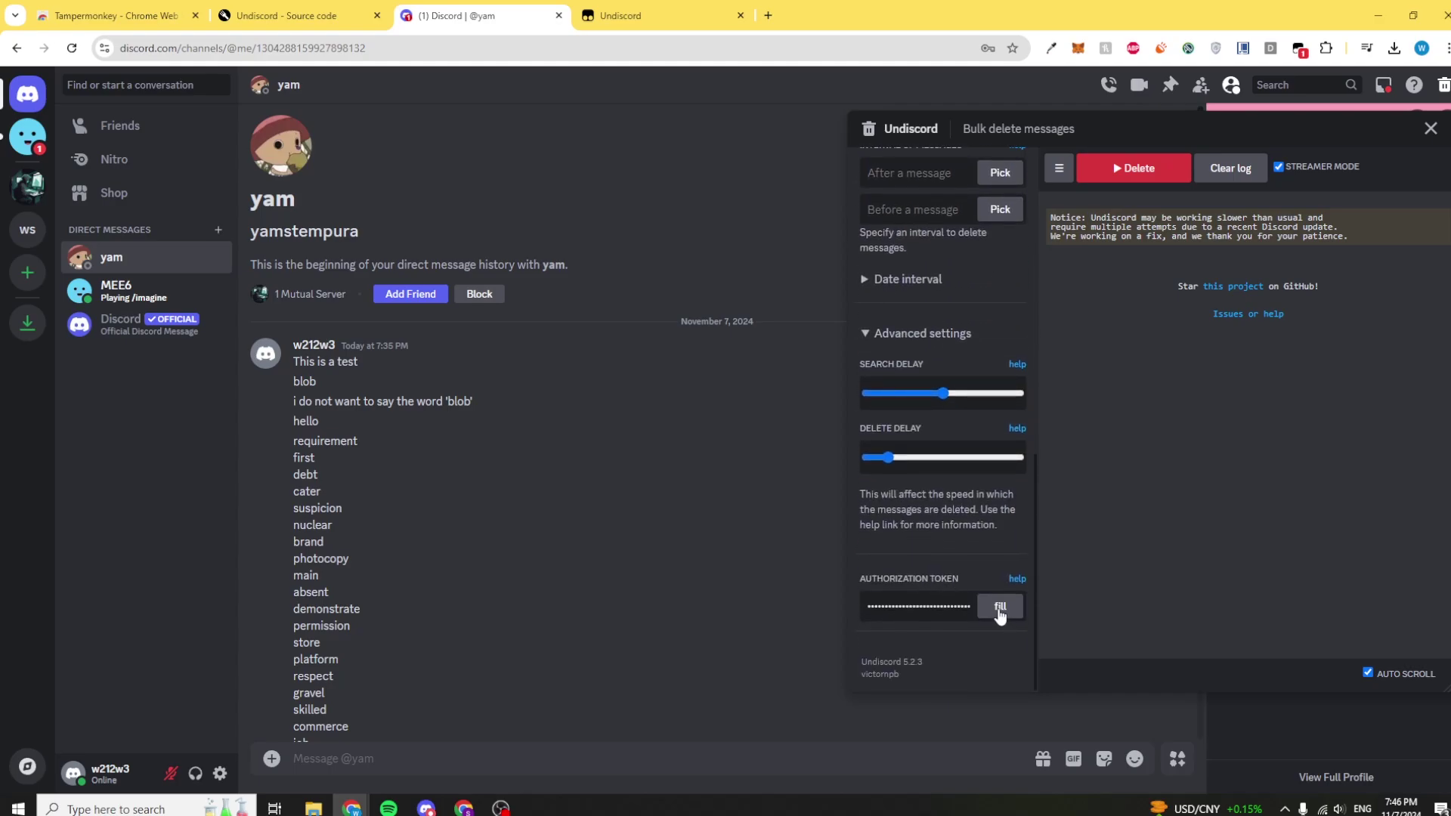
pyautogui.scroll(4, 967, 560)
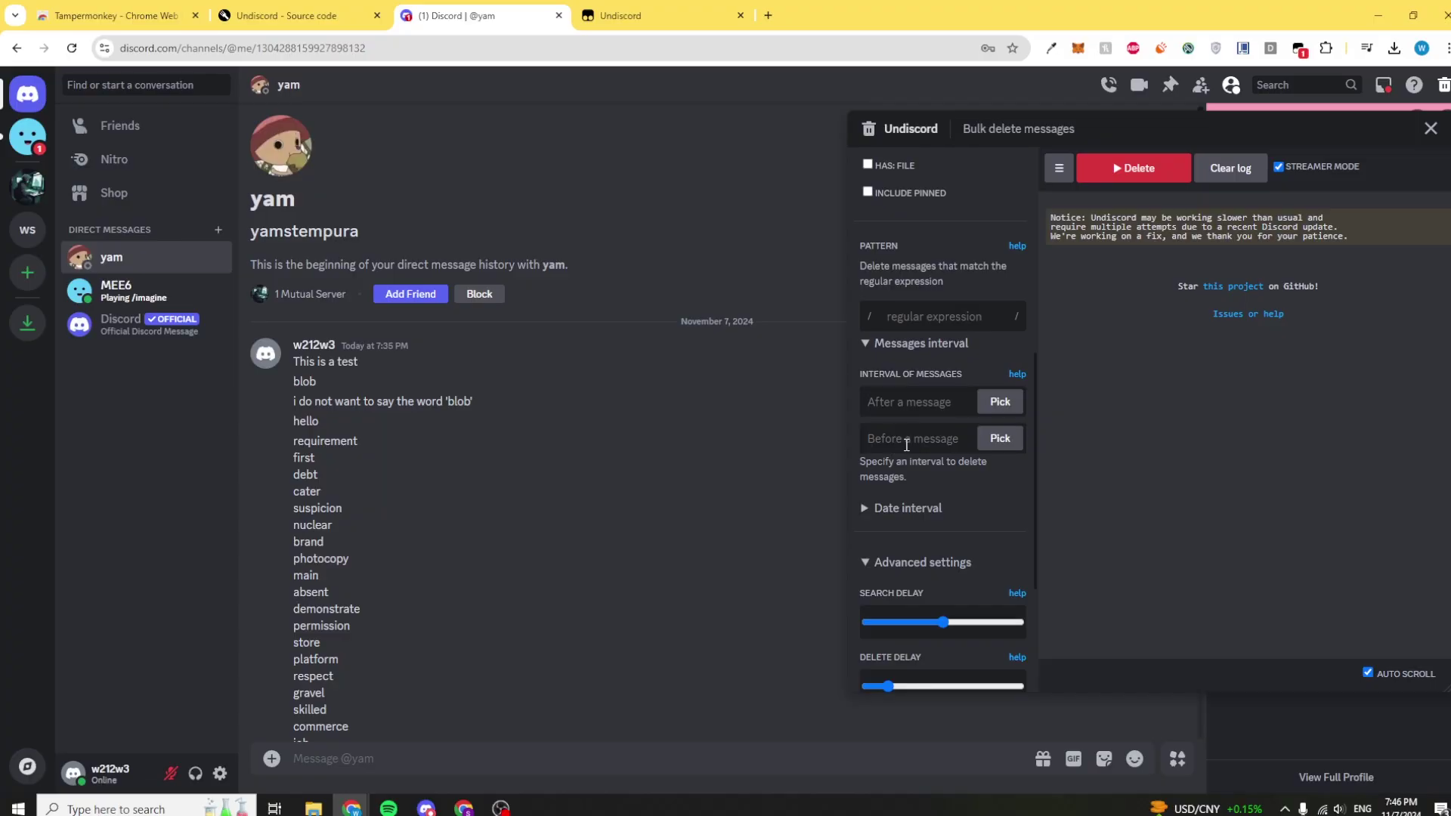
pyautogui.scroll(6, 926, 447)
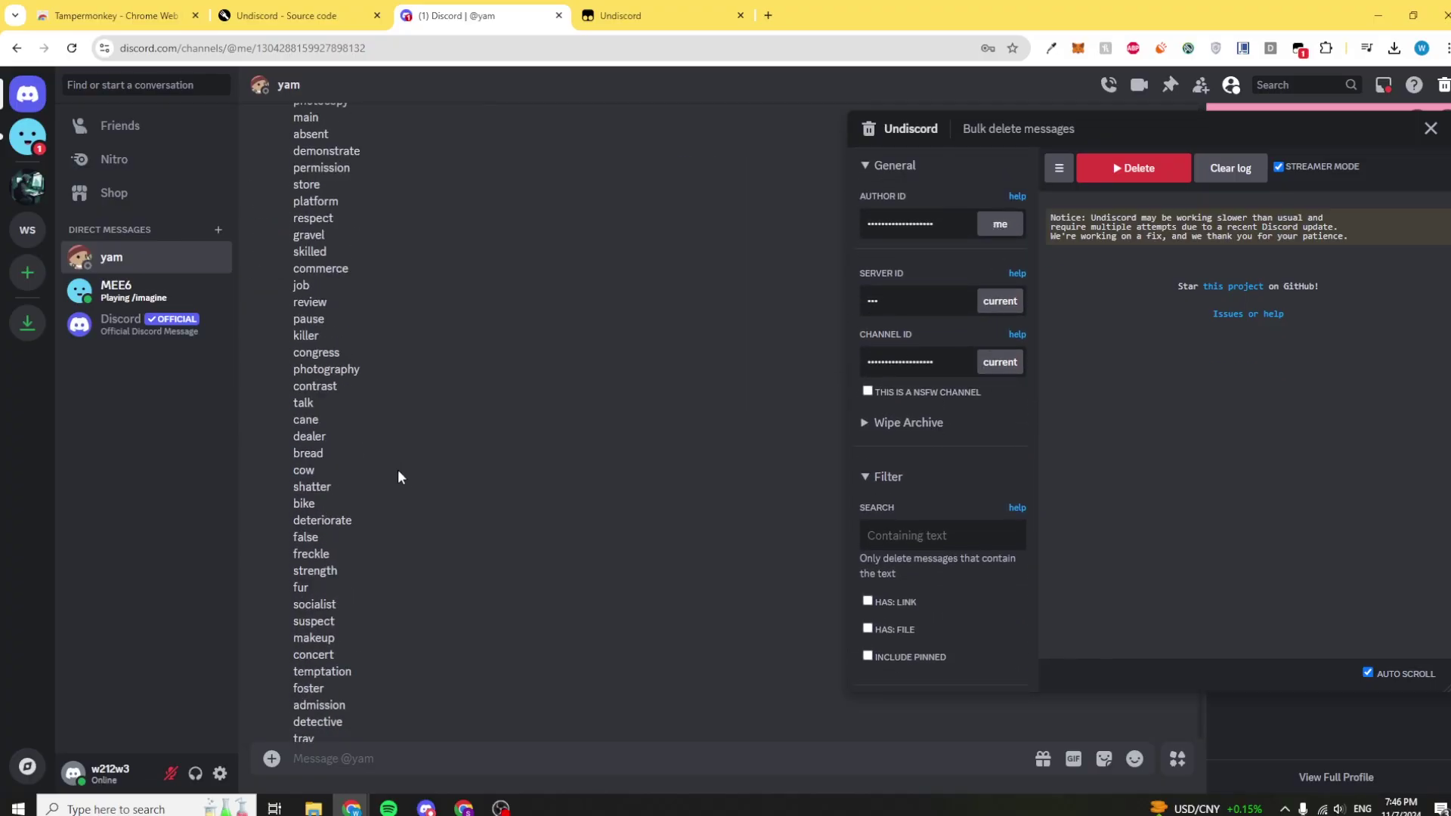
pyautogui.scroll(-3, 397, 477)
pyautogui.scroll(8, 438, 500)
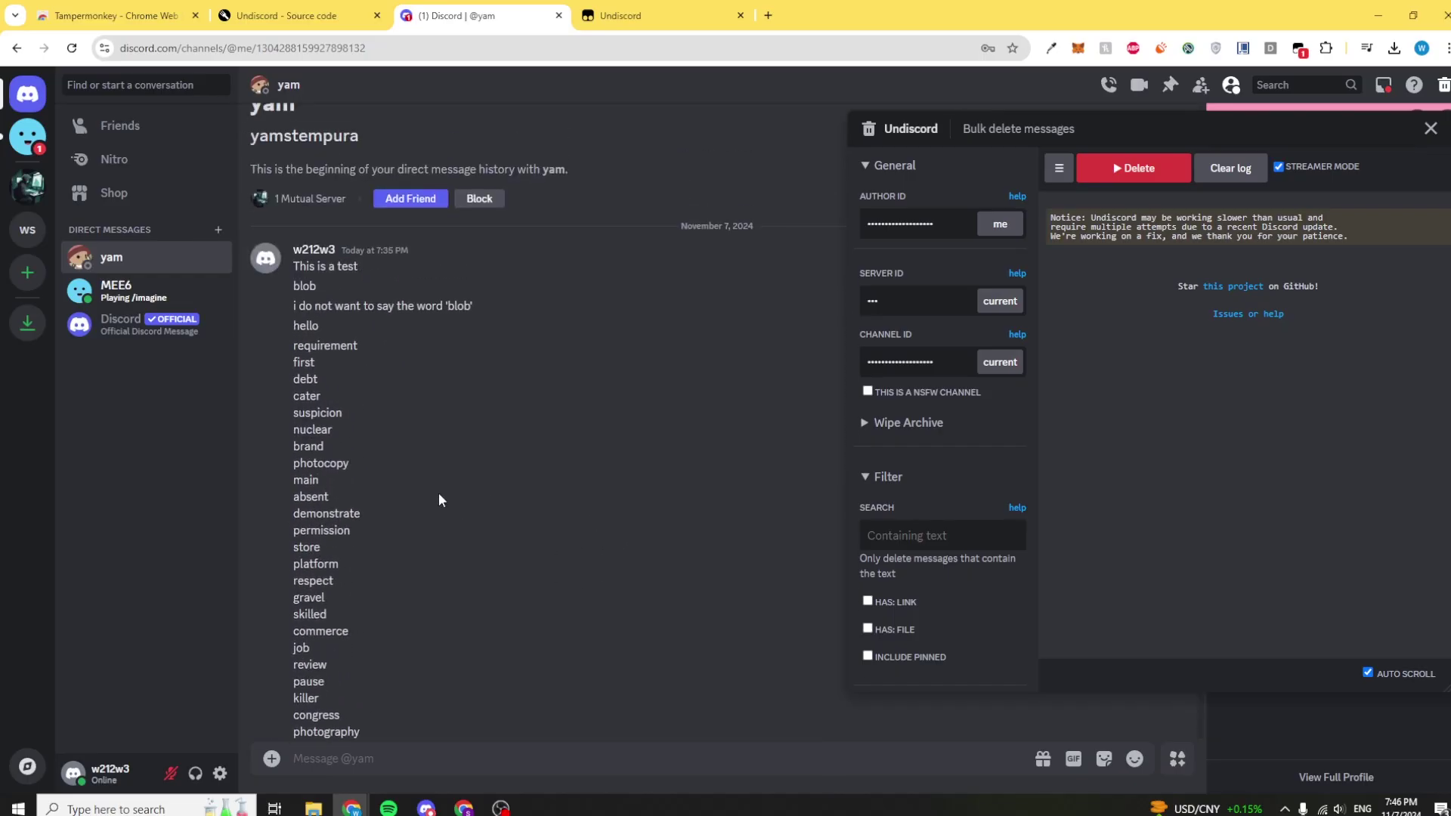
pyautogui.scroll(-10, 393, 453)
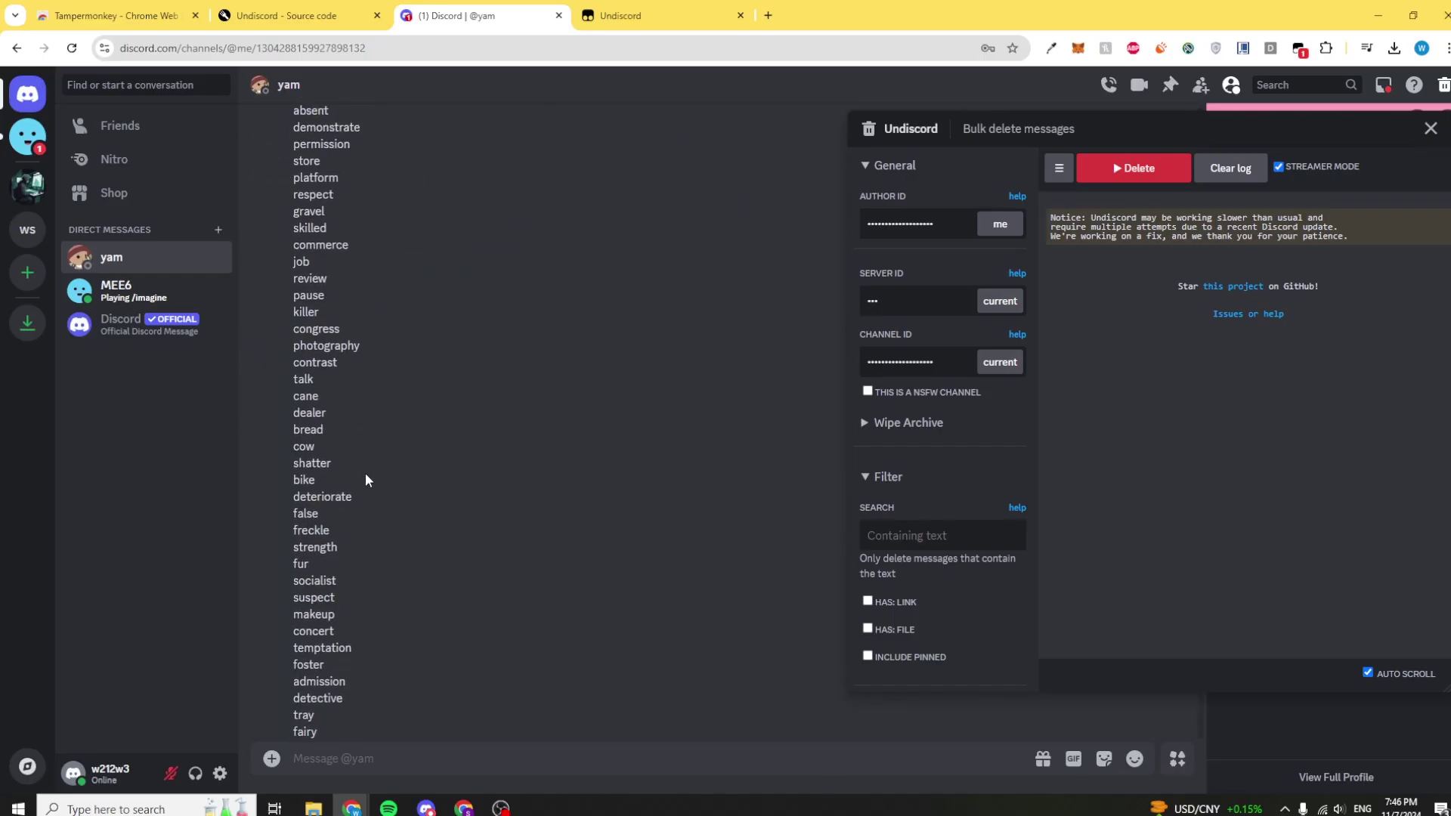
# Start a deletion to inspect the preview of affected messages, and cancel it at the confirmation.
pyautogui.click(1139, 169)
pyautogui.scroll(-3, 650, 208)
pyautogui.scroll(3, 668, 217)
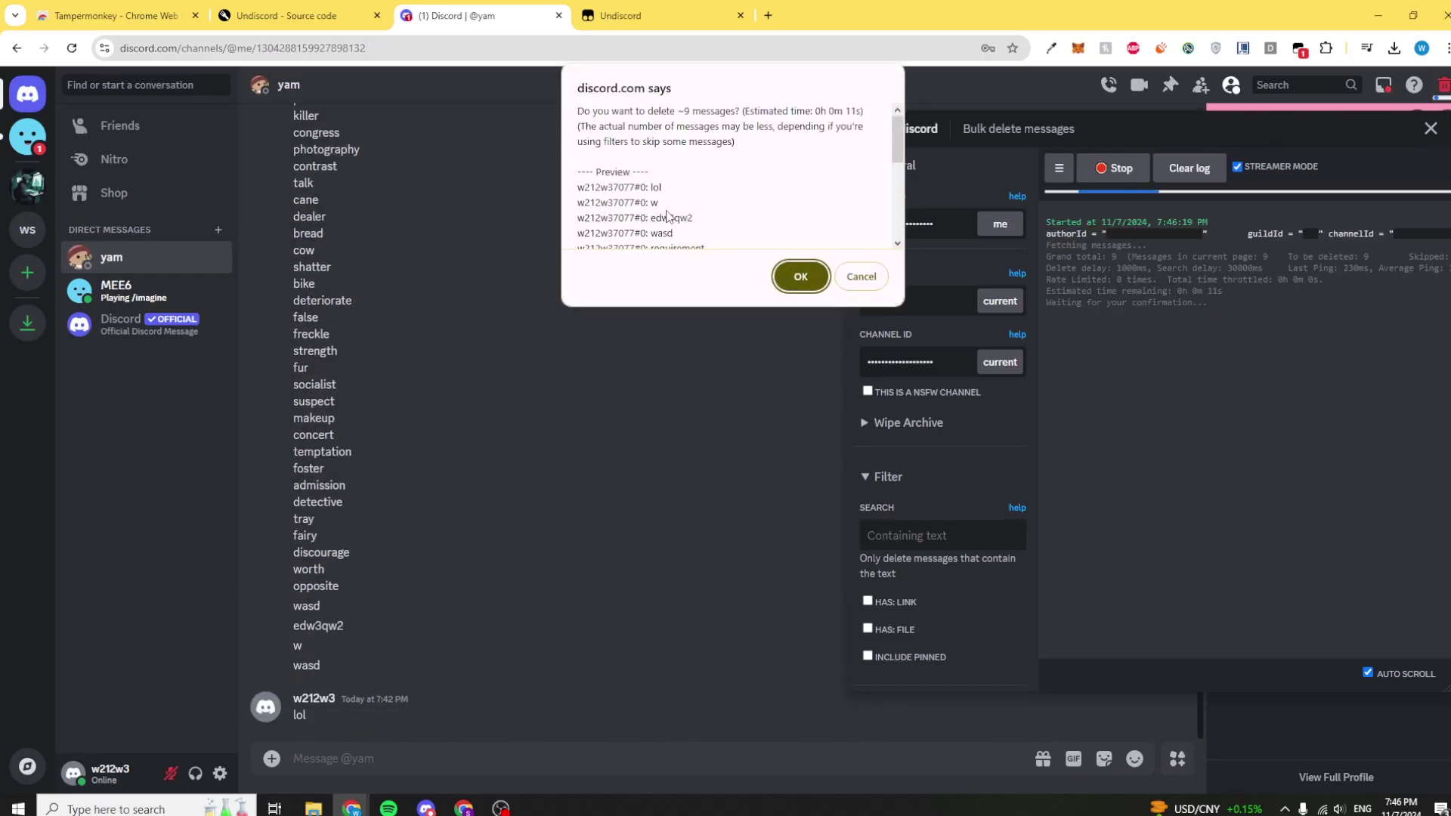
pyautogui.scroll(-5, 668, 219)
pyautogui.scroll(5, 680, 217)
pyautogui.click(860, 276)
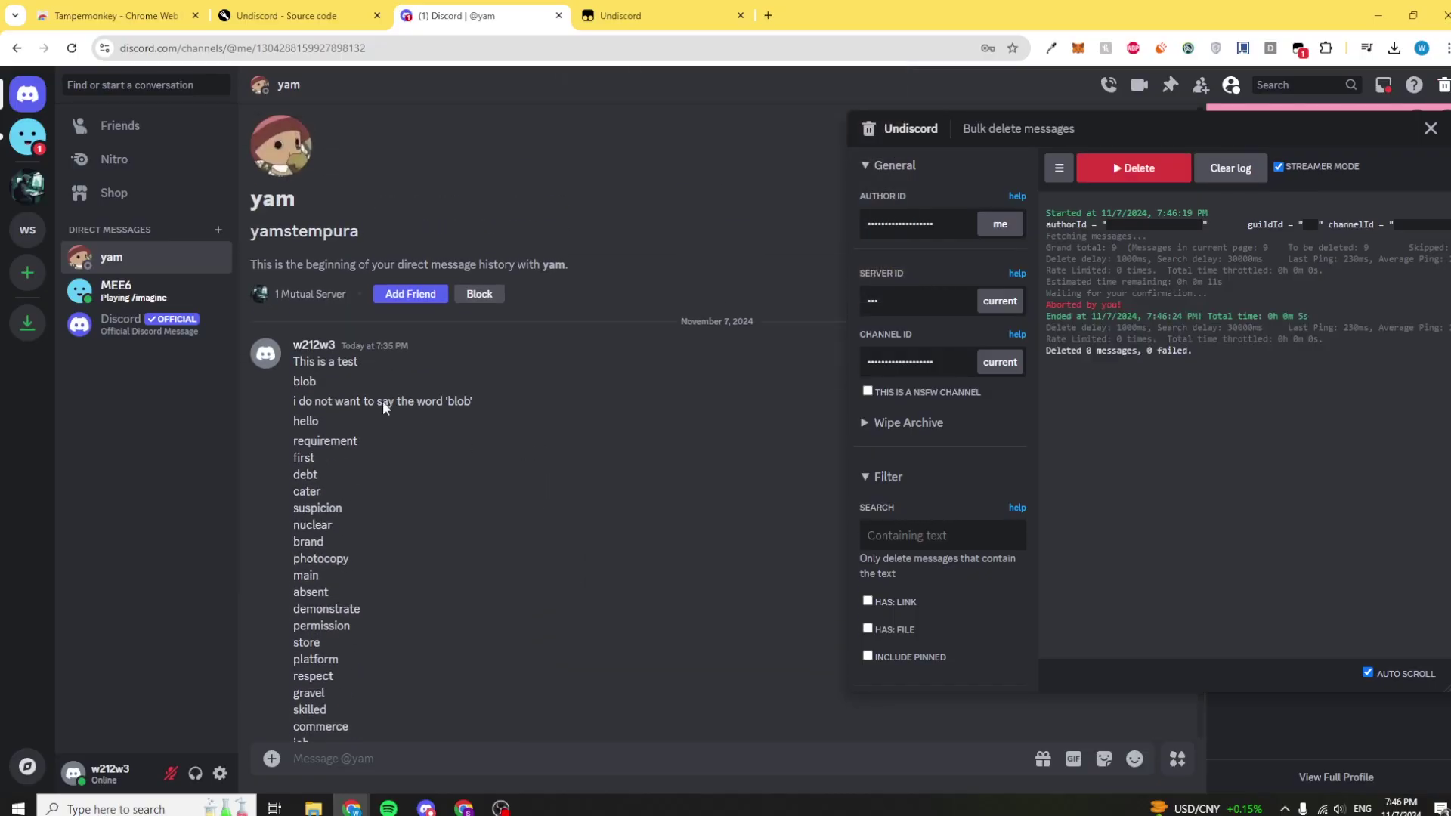
# Run the bulk deletion of own messages in the conversation and confirm it.
pyautogui.scroll(-15, 605, 392)
pyautogui.click(1139, 169)
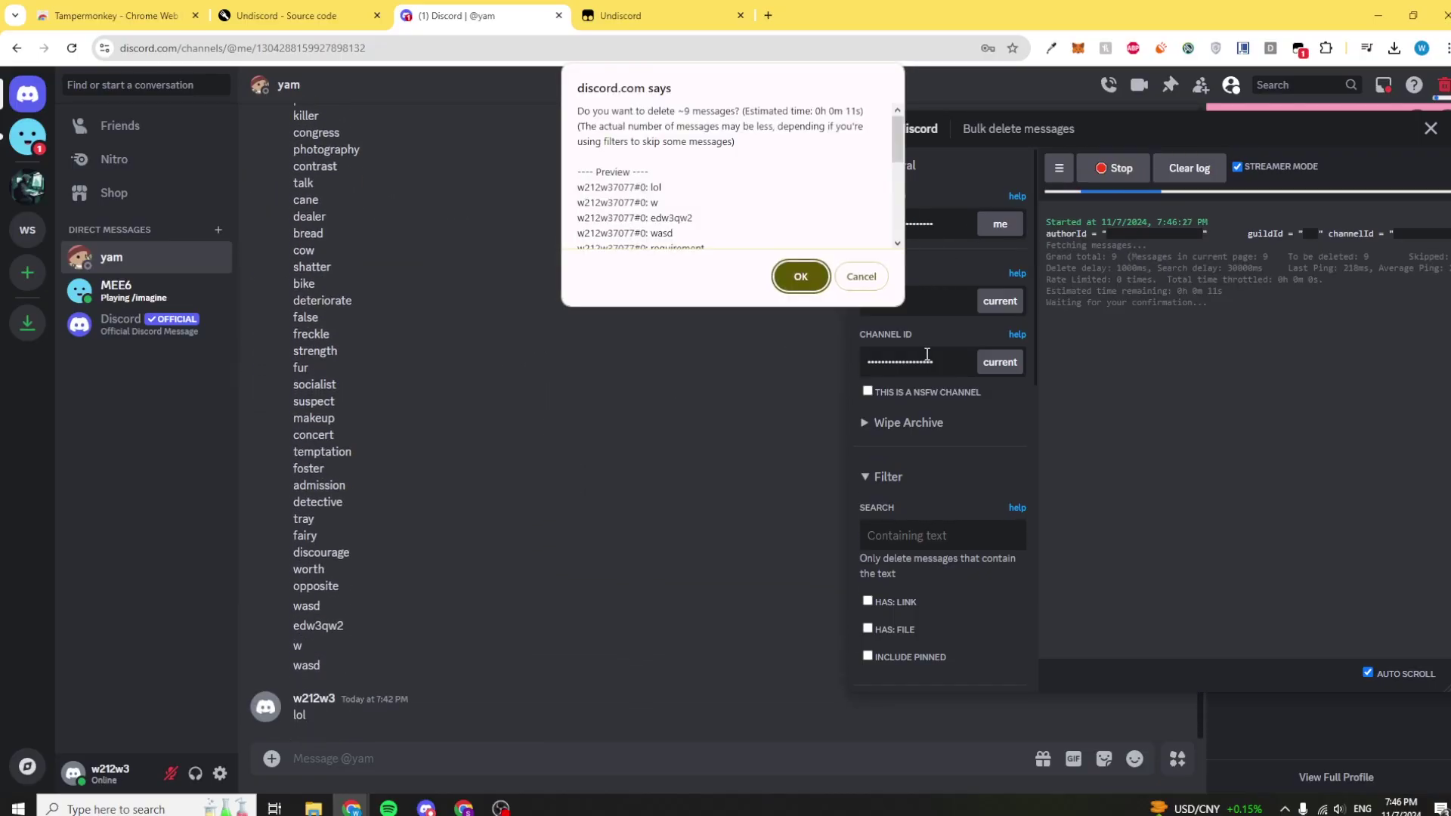
pyautogui.click(800, 277)
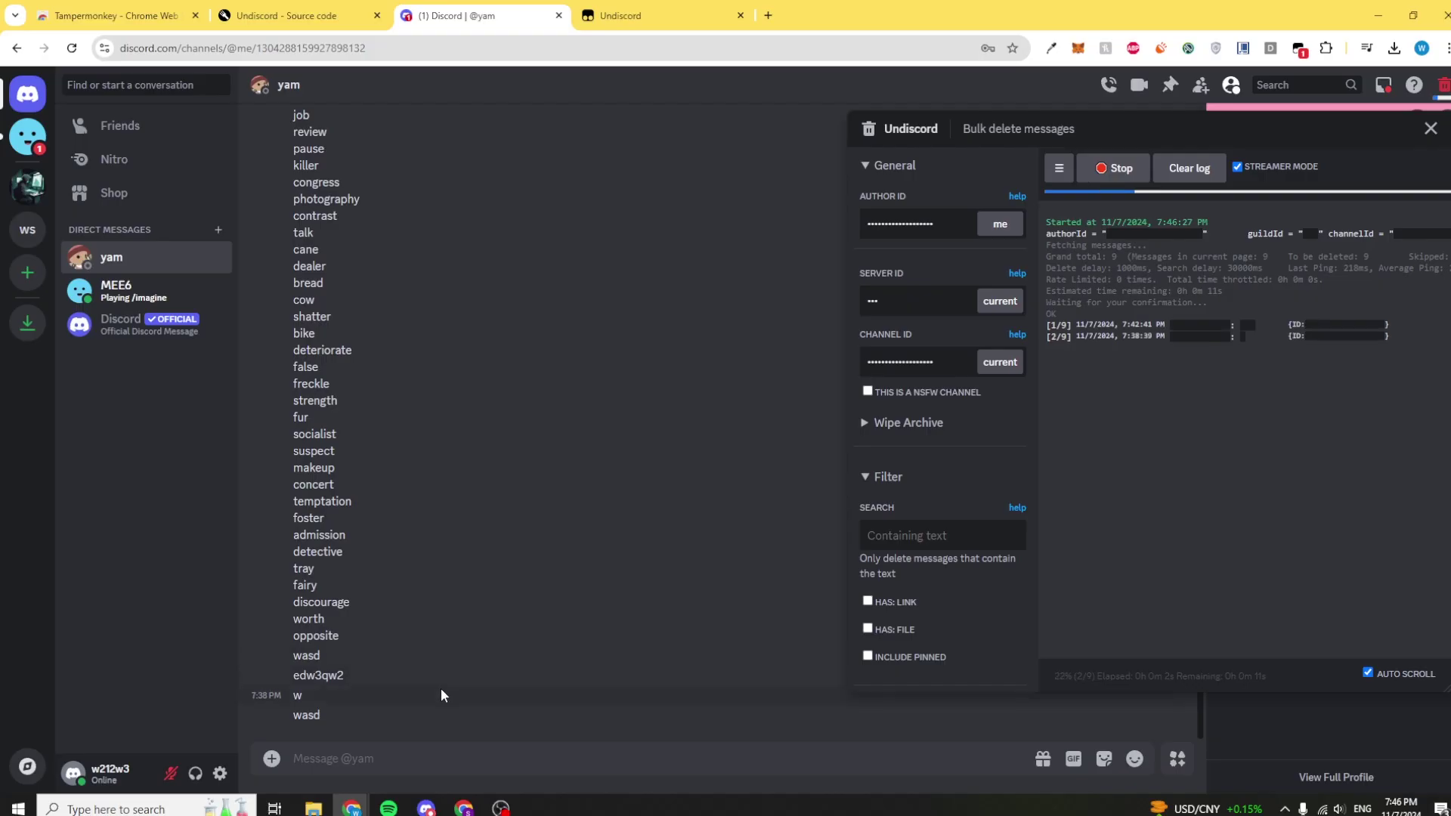
# Set the search delay to 1000 ms and stop the running deletion.
pyautogui.scroll(-4, 922, 473)
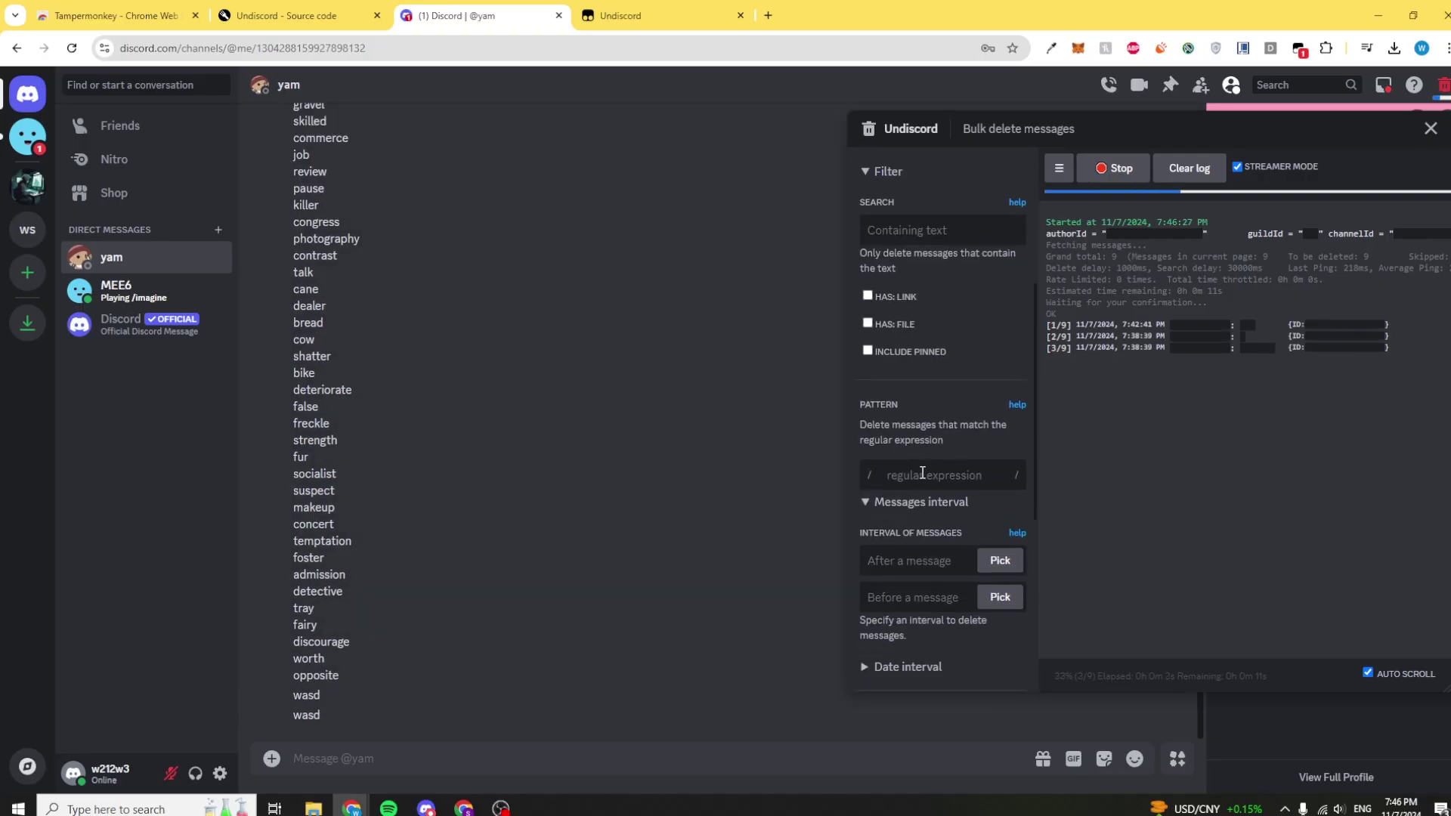
pyautogui.scroll(-5, 921, 473)
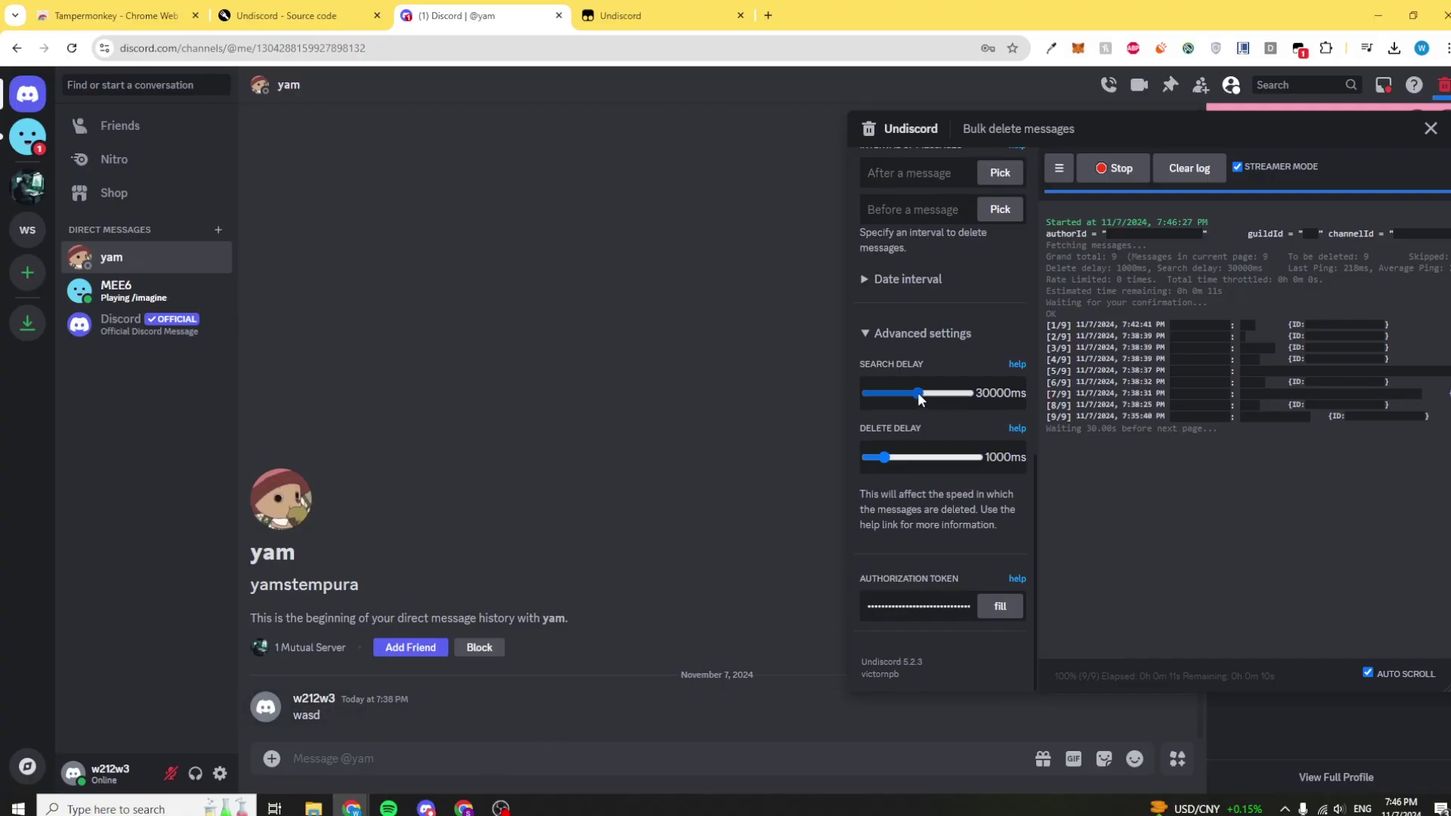
pyautogui.moveTo(920, 396); pyautogui.dragTo(878, 403)
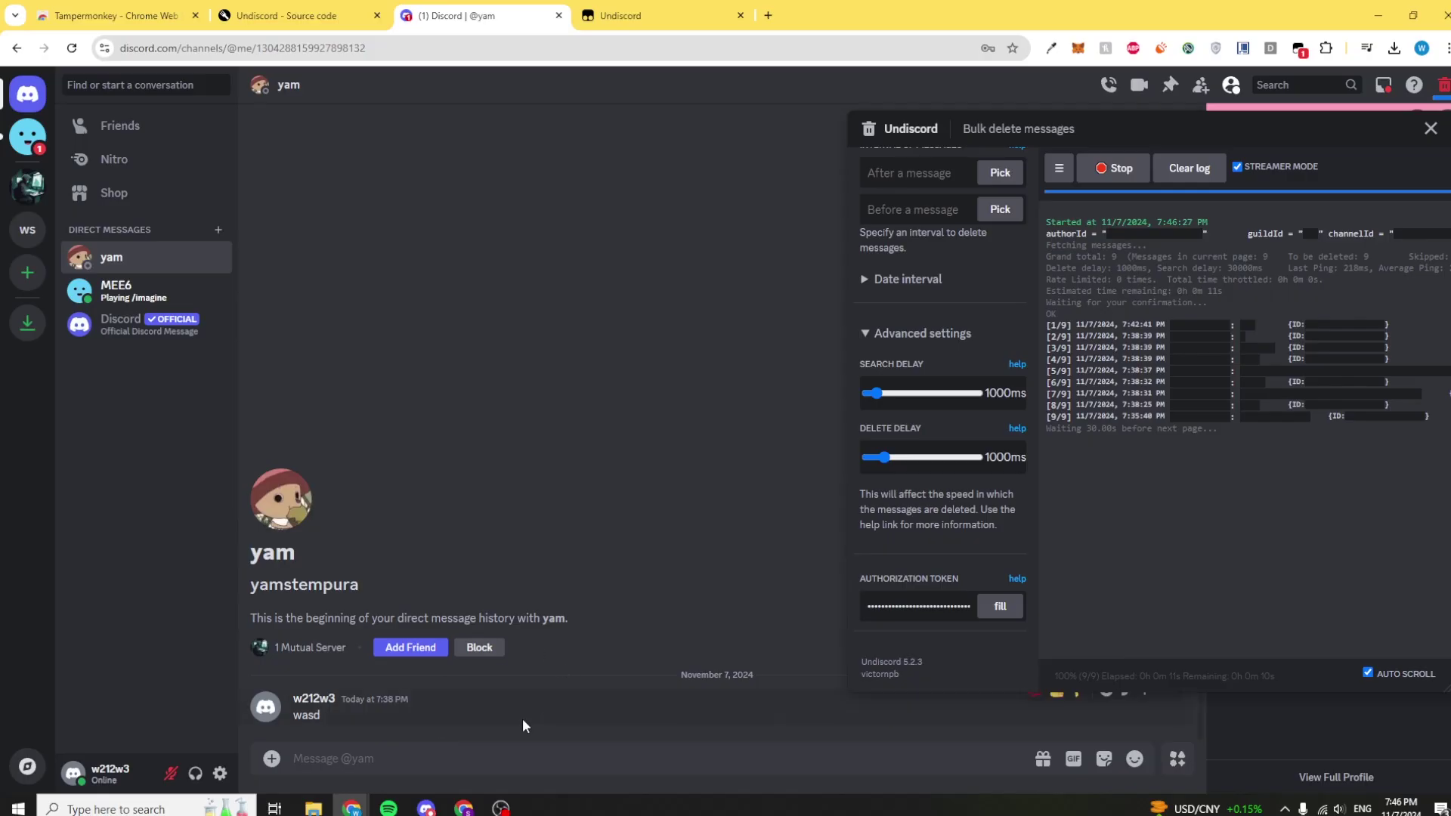
pyautogui.click(1120, 168)
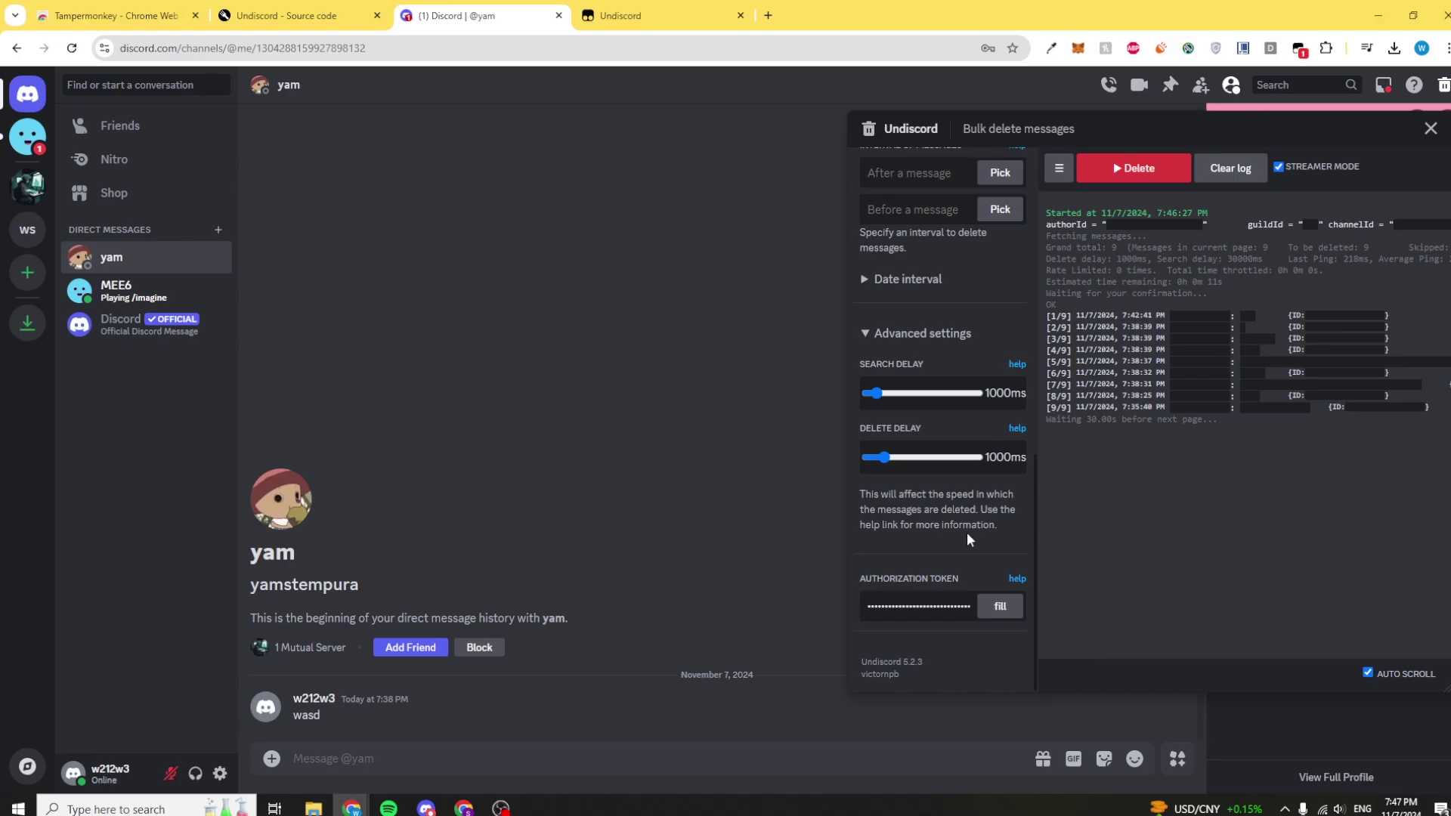
# Send the message "the word i don't want to say is blob" followed by a series of separate "blob" messages.
pyautogui.scroll(6, 964, 529)
pyautogui.scroll(2, 958, 518)
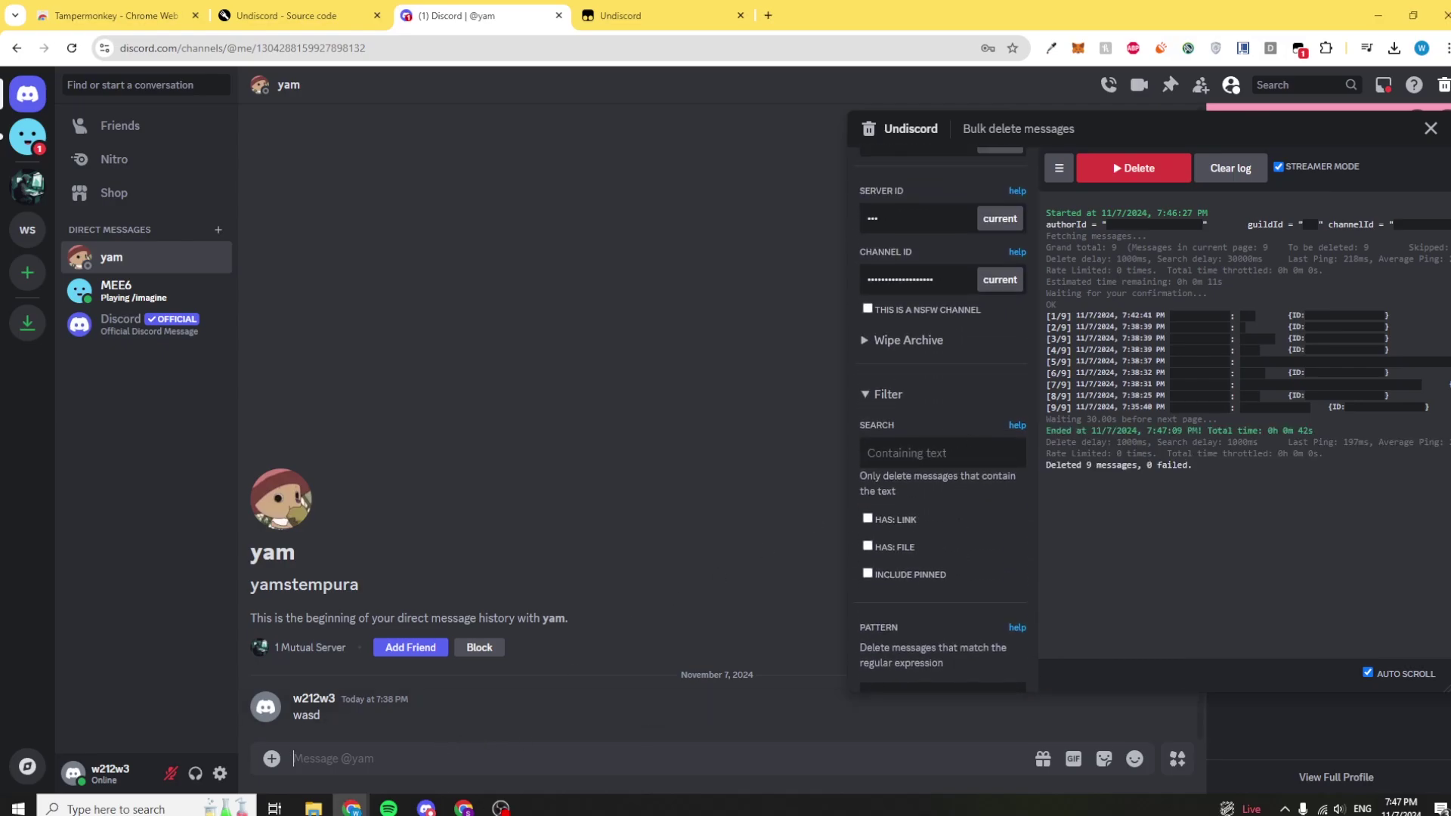
pyautogui.write("the word i don't want to say is blob")
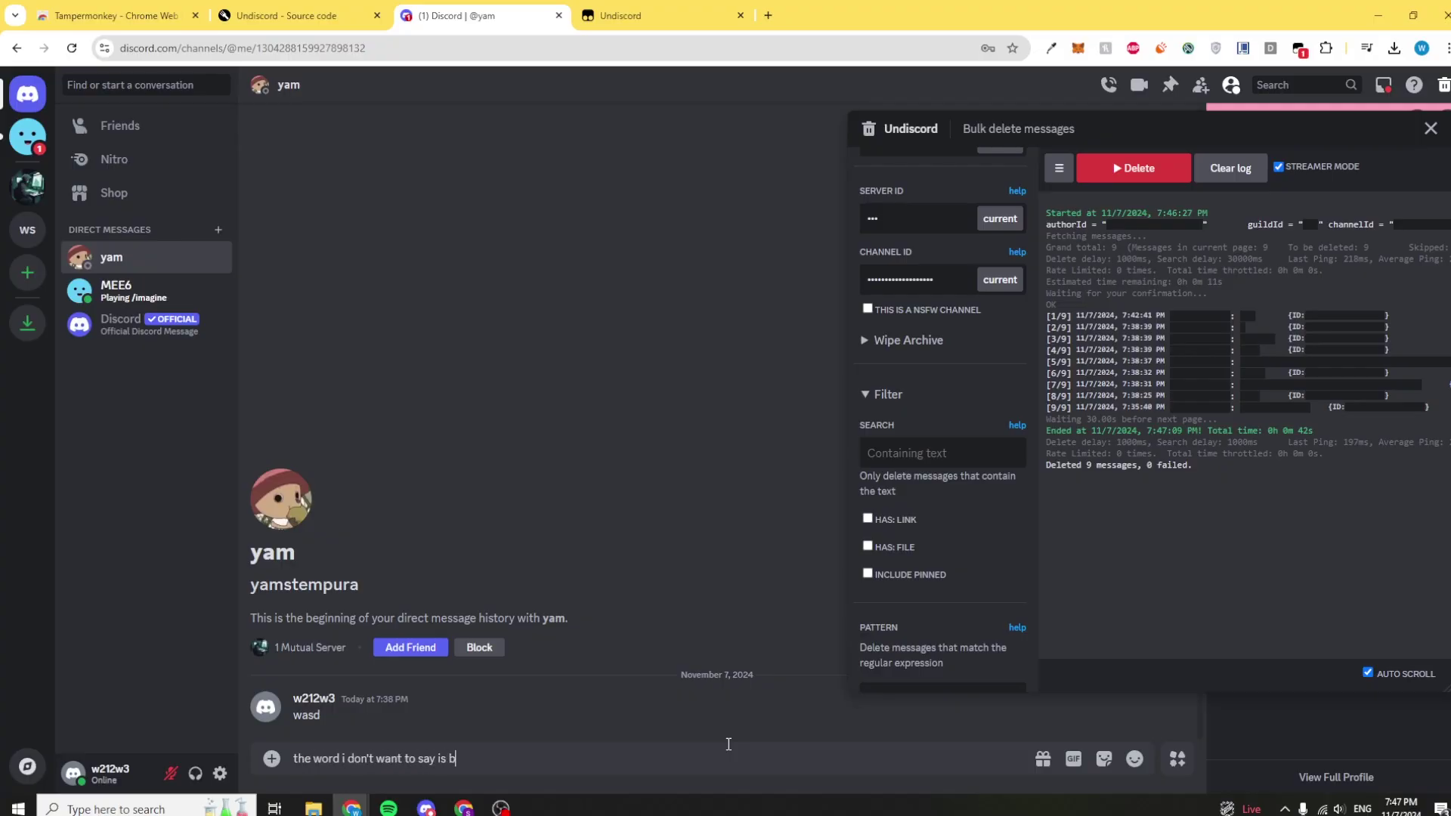
pyautogui.press('Return')
pyautogui.write('blob')
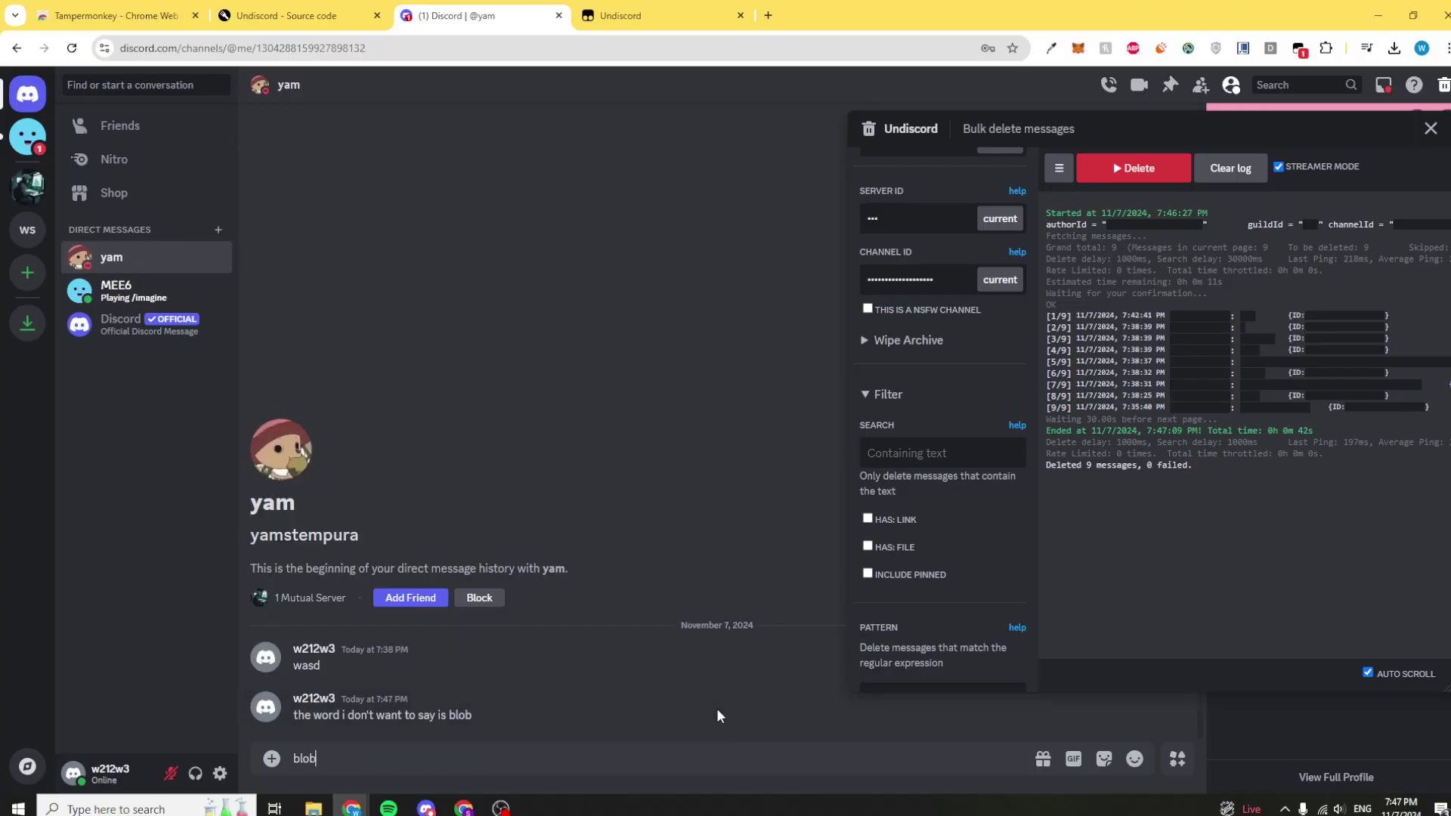
pyautogui.press('Return')
pyautogui.write('blob')
pyautogui.press('Return')
pyautogui.write('blob')
pyautogui.press('Return')
pyautogui.write('blob blob blob blob blob blob ')
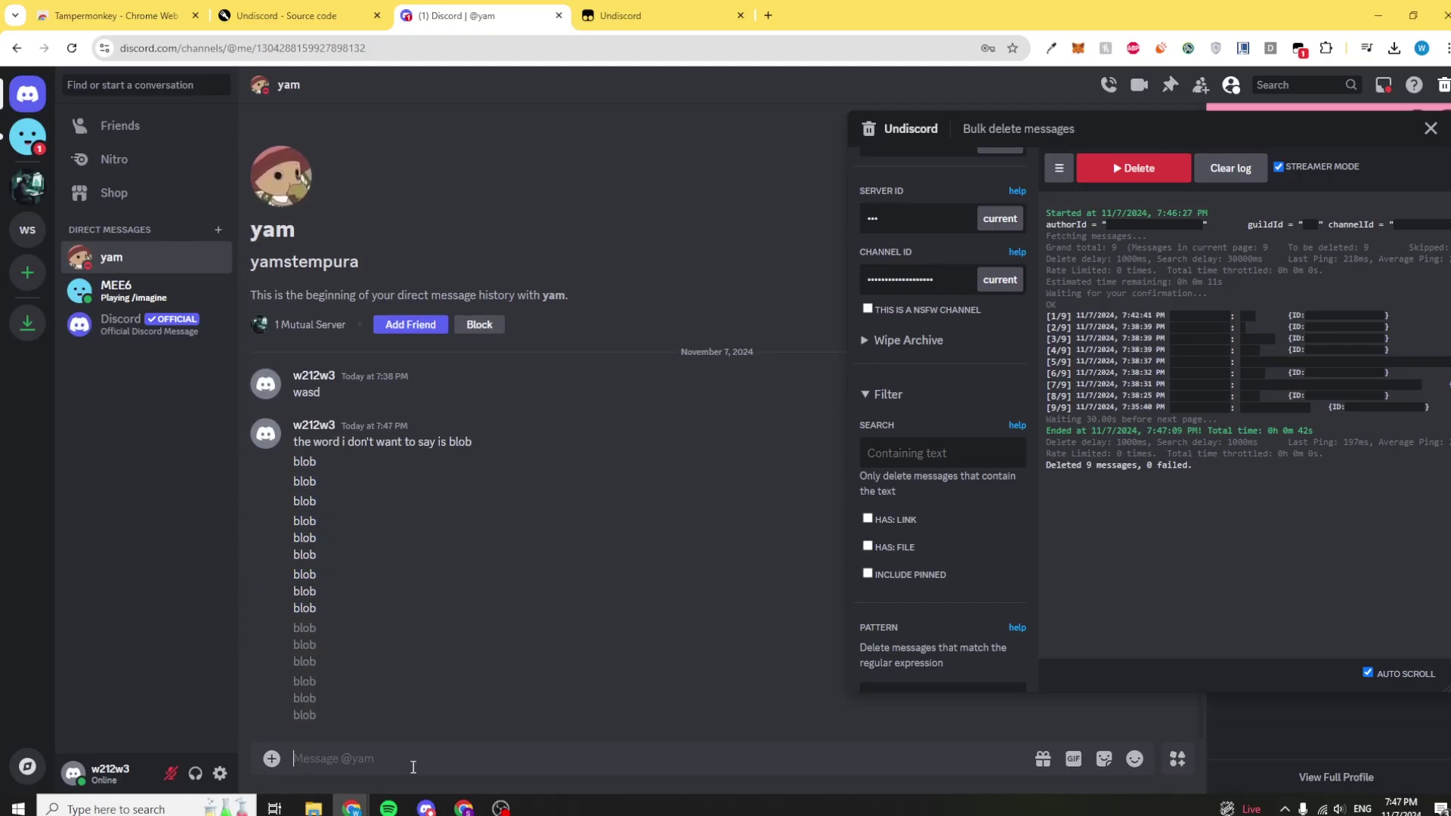
# Send the message "this is not blerb" in the conversation and highlight its text briefly.
pyautogui.write('this is not blerb')
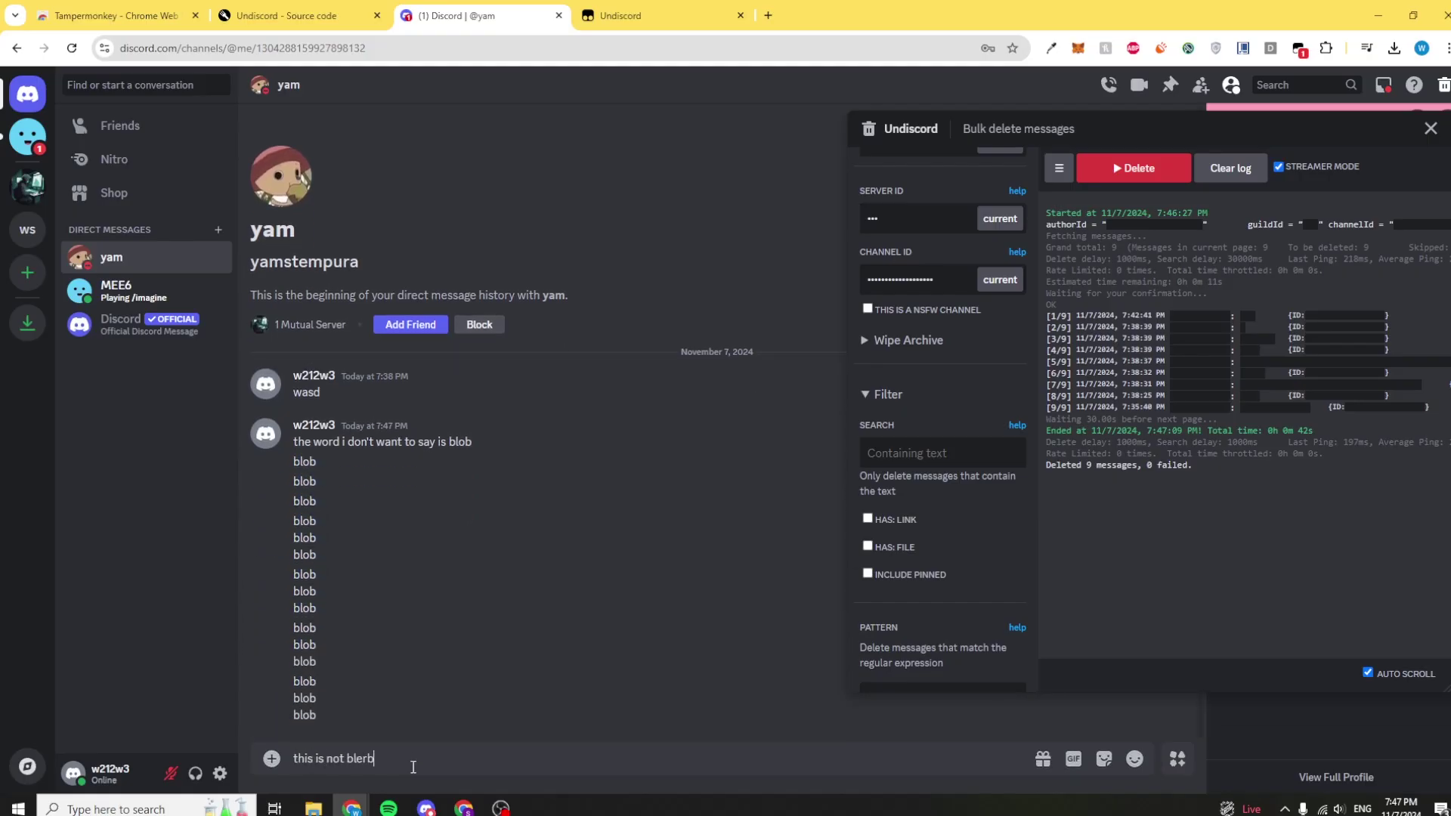
pyautogui.press('Return')
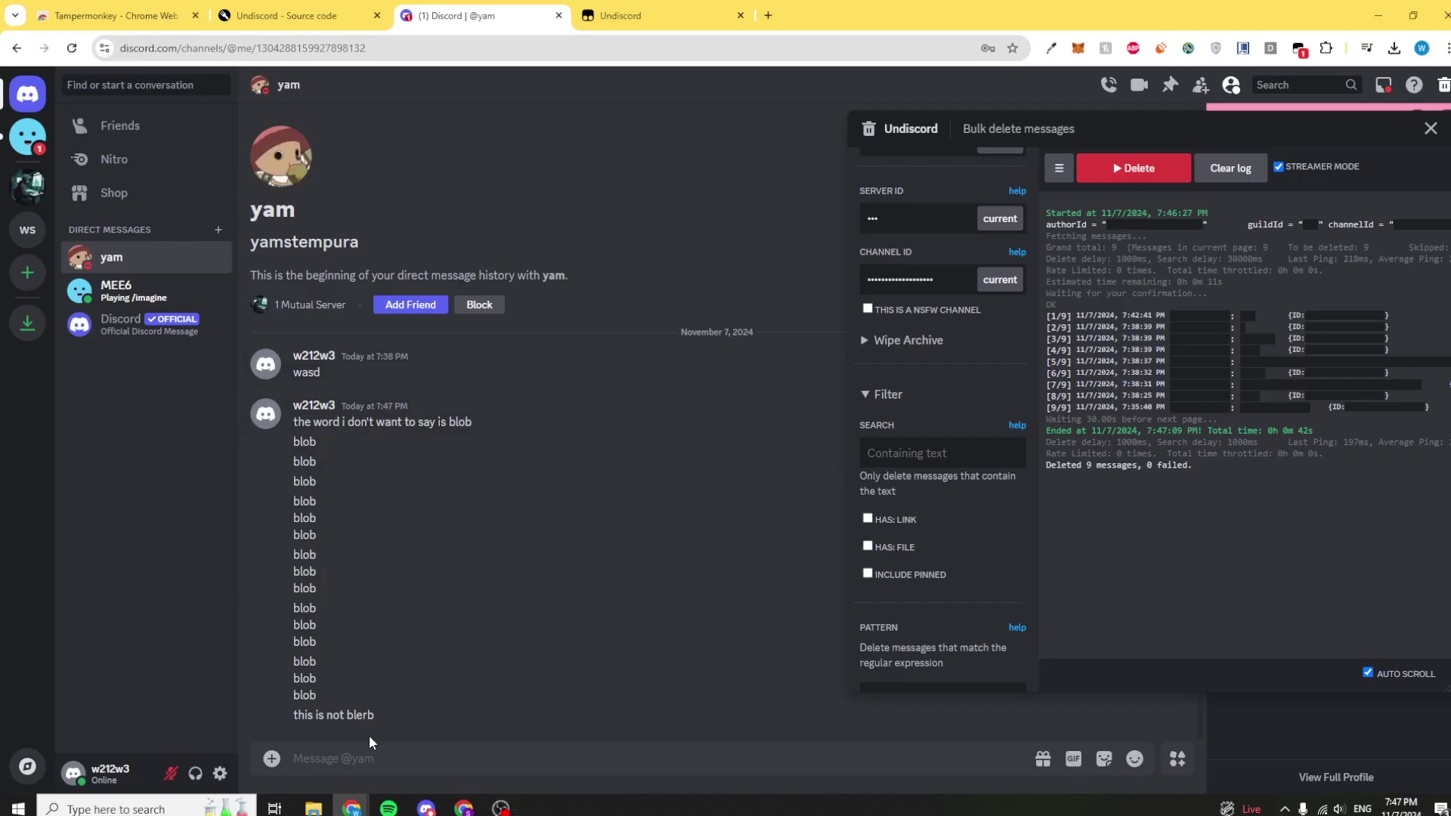
pyautogui.moveTo(374, 715); pyautogui.dragTo(290, 716)
pyautogui.moveTo(379, 713); pyautogui.dragTo(300, 717)
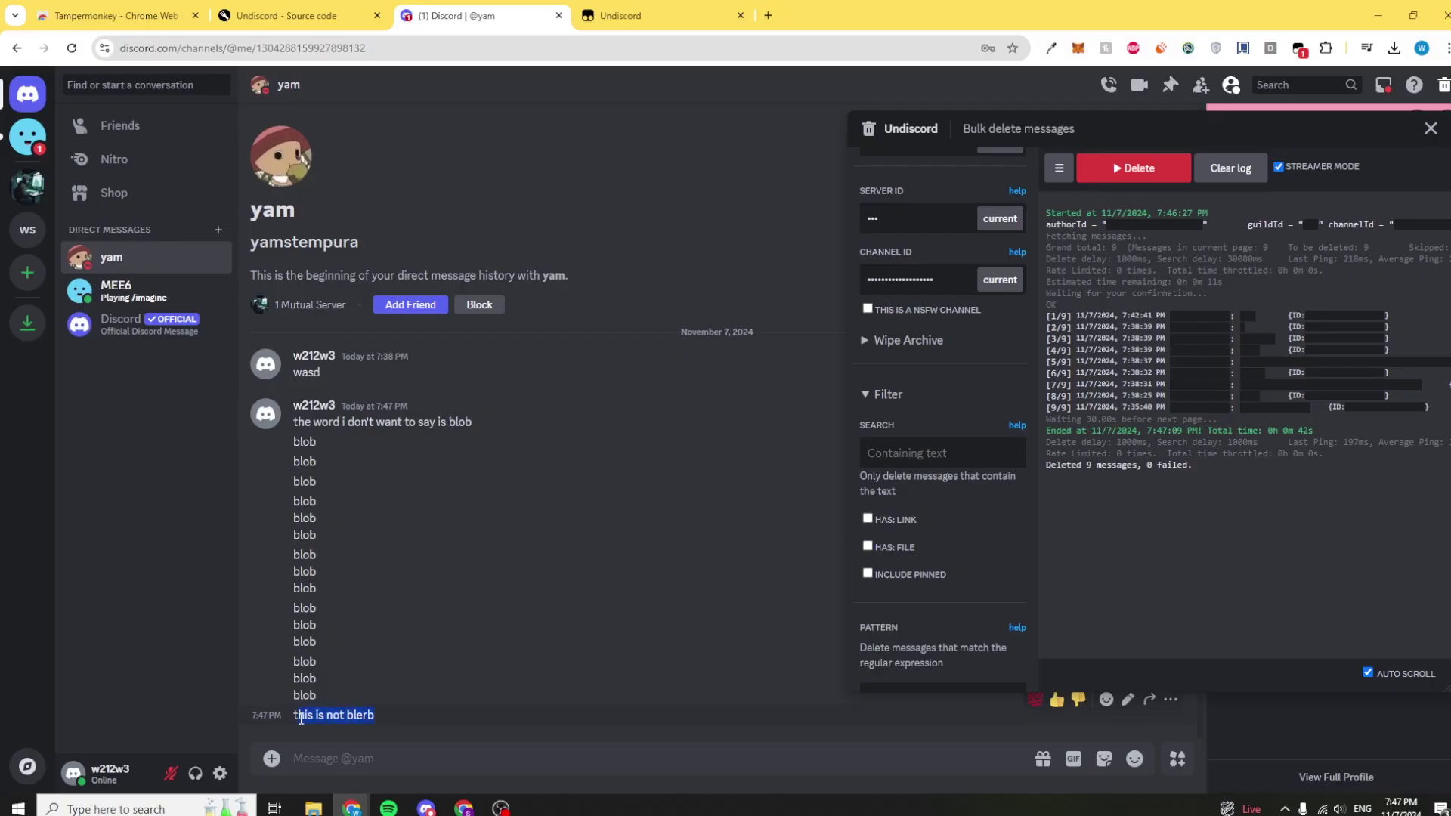
pyautogui.click(332, 710)
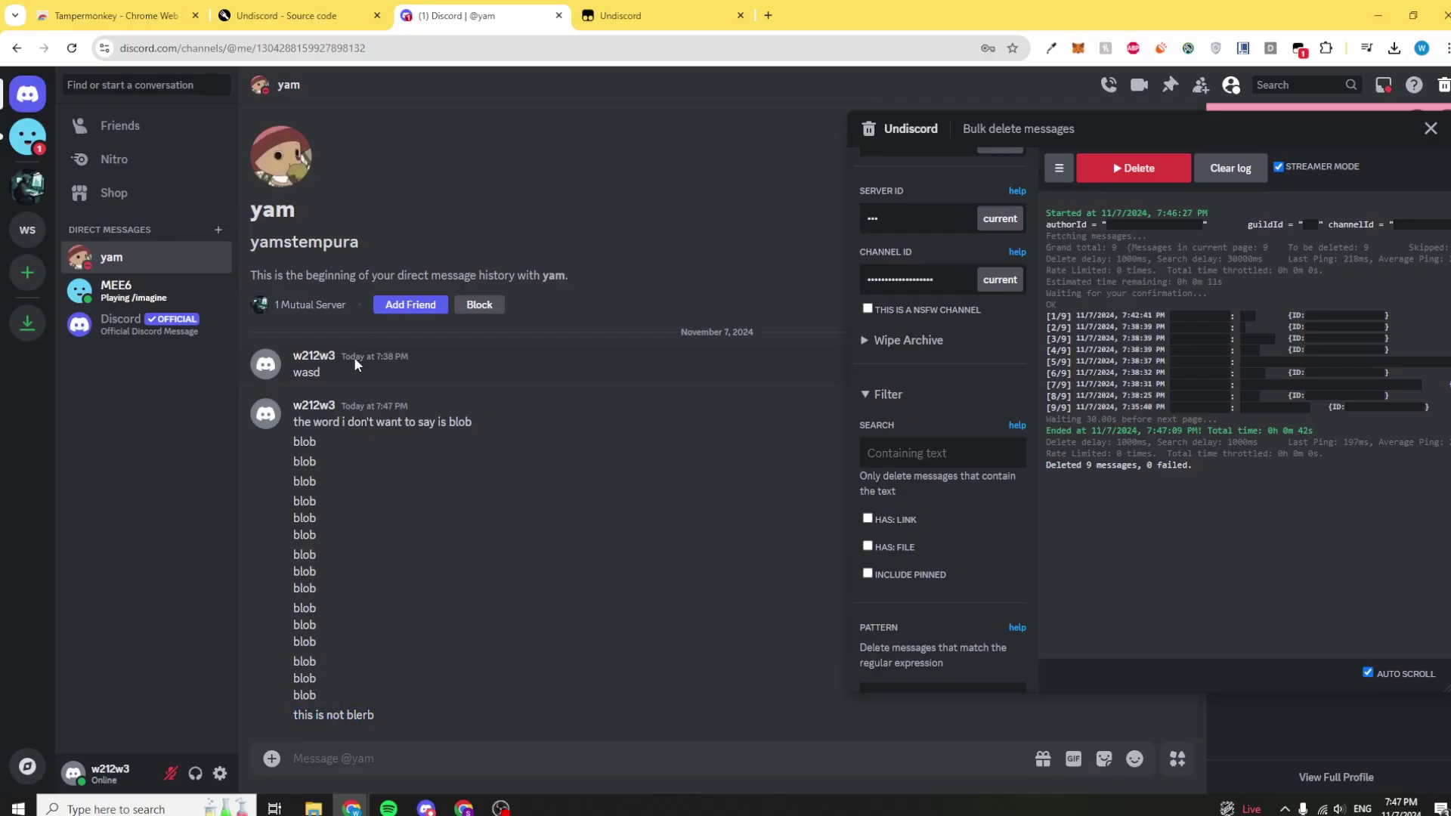
# Limit the deletion to messages containing "blob" and run it.
pyautogui.click(923, 451)
pyautogui.write('blob')
pyautogui.click(1131, 174)
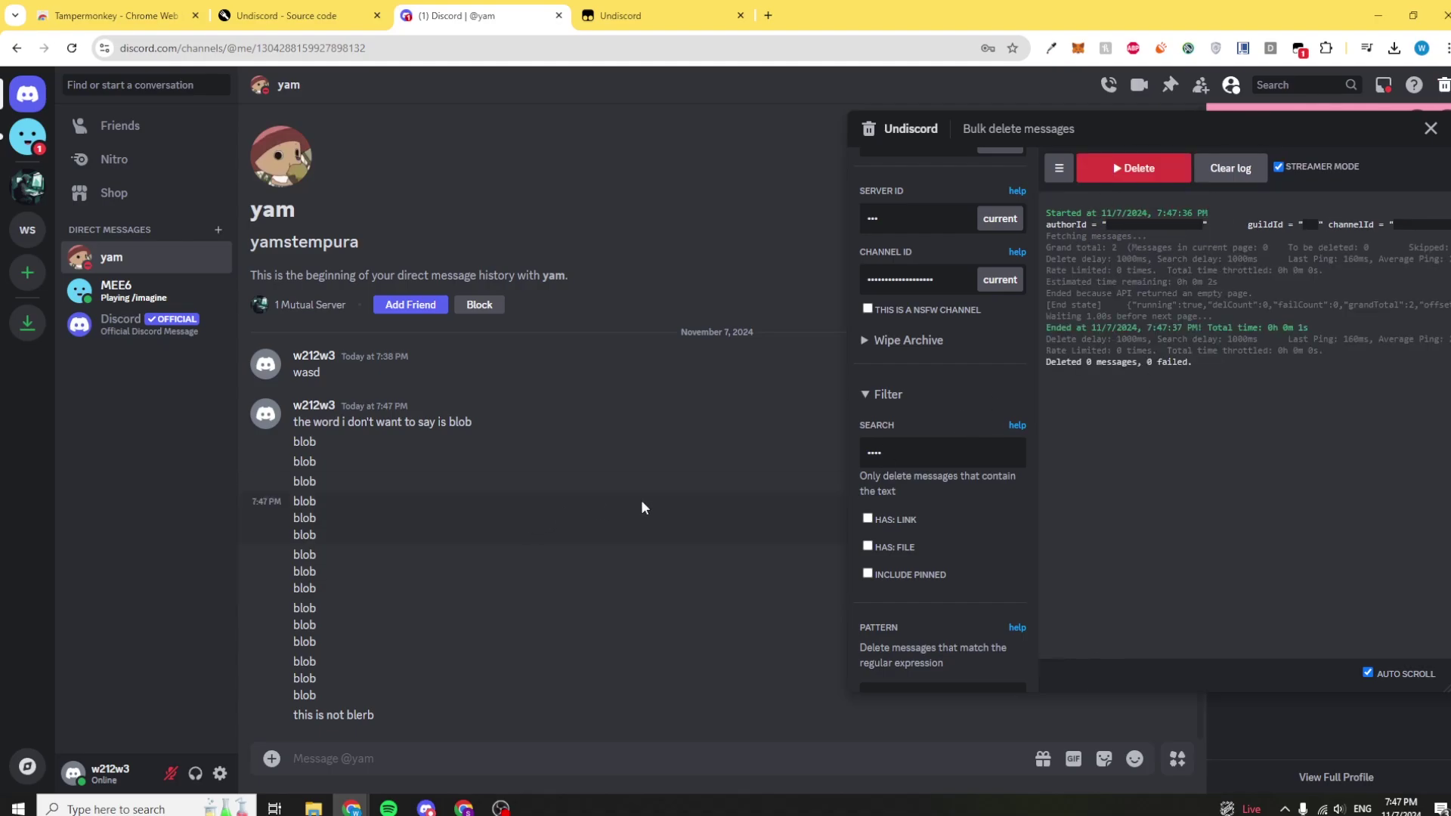
# Raise the search delay to 3500 ms and return to the general and search filter settings.
pyautogui.click(916, 452)
pyautogui.press('BackSpace')
pyautogui.scroll(-8, 904, 487)
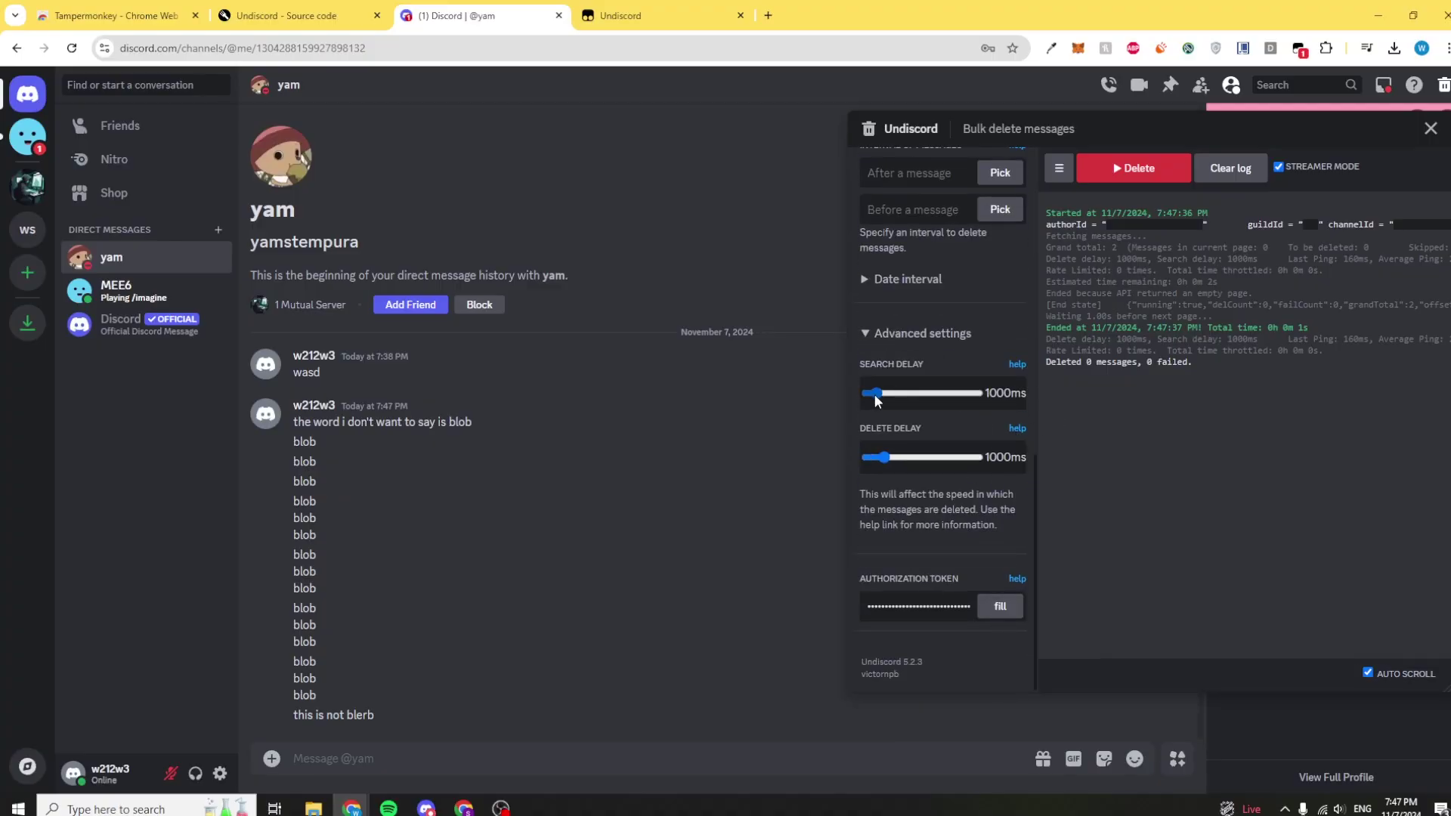
pyautogui.moveTo(873, 394); pyautogui.dragTo(881, 396)
pyautogui.scroll(3, 986, 535)
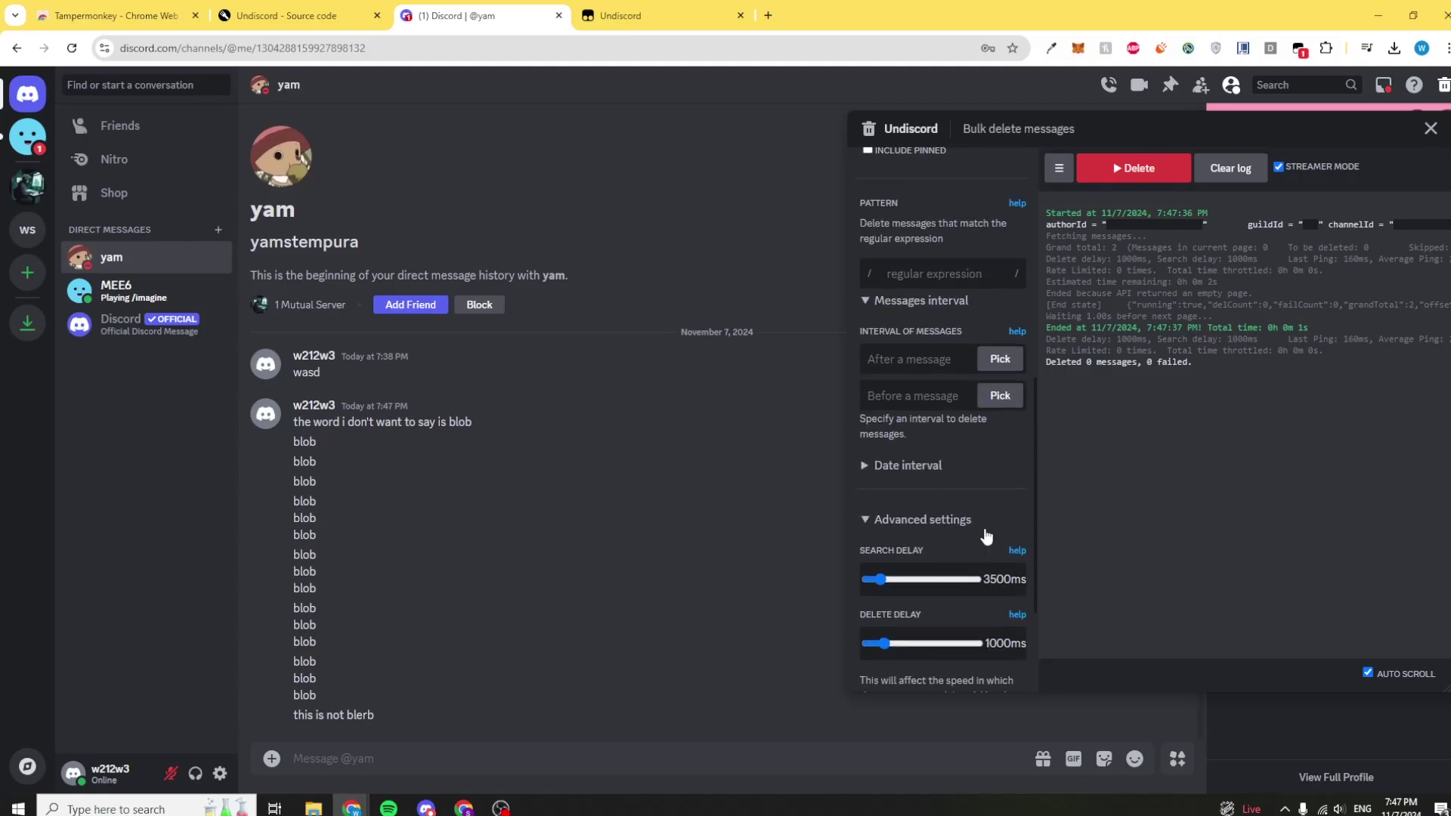
pyautogui.scroll(5, 986, 535)
pyautogui.scroll(-5, 982, 500)
pyautogui.scroll(6, 982, 500)
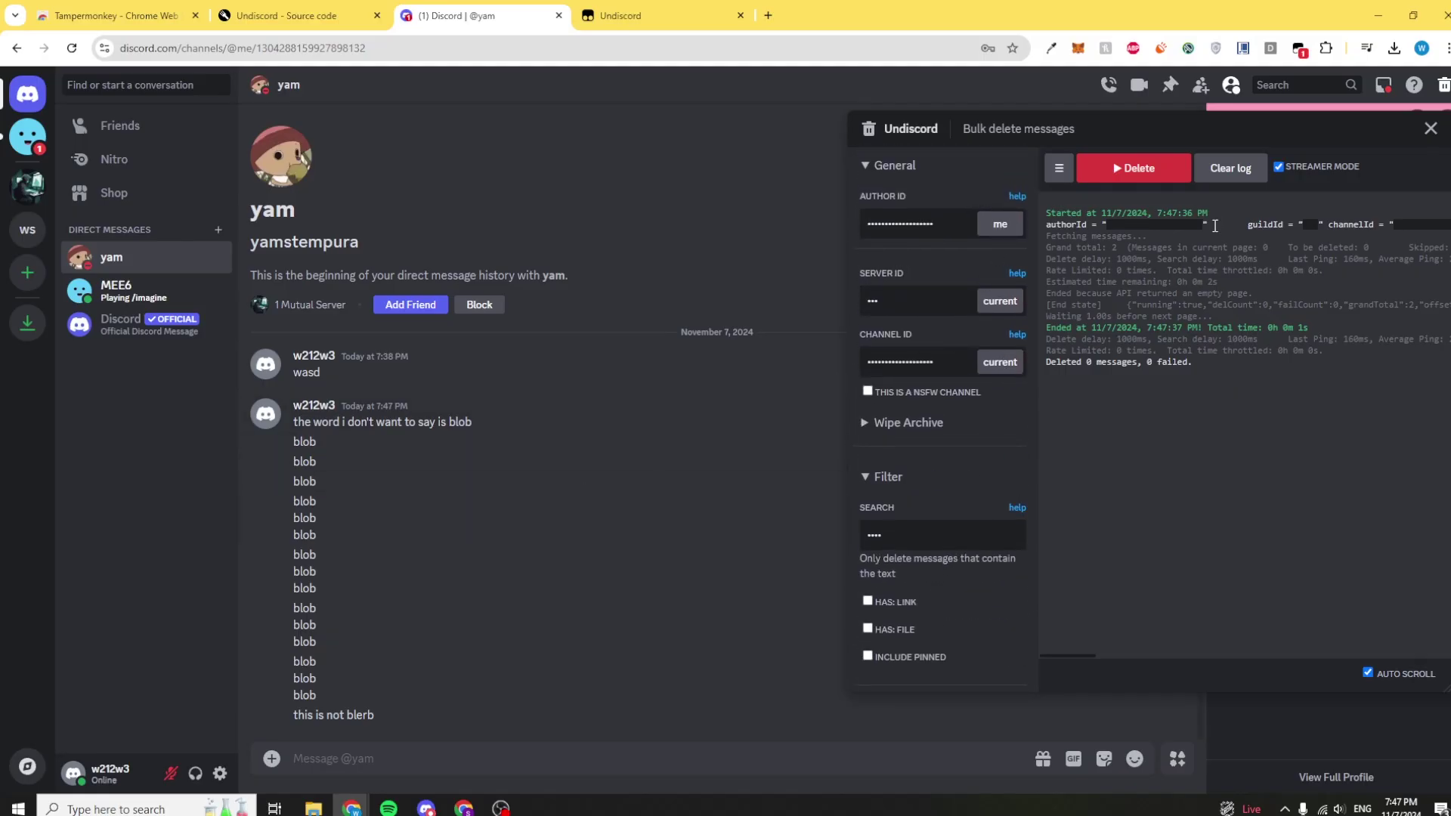
# Run the deletion of messages containing "blob" again, check the preview of affected messages, and confirm it.
pyautogui.click(1142, 169)
pyautogui.scroll(-3, 710, 215)
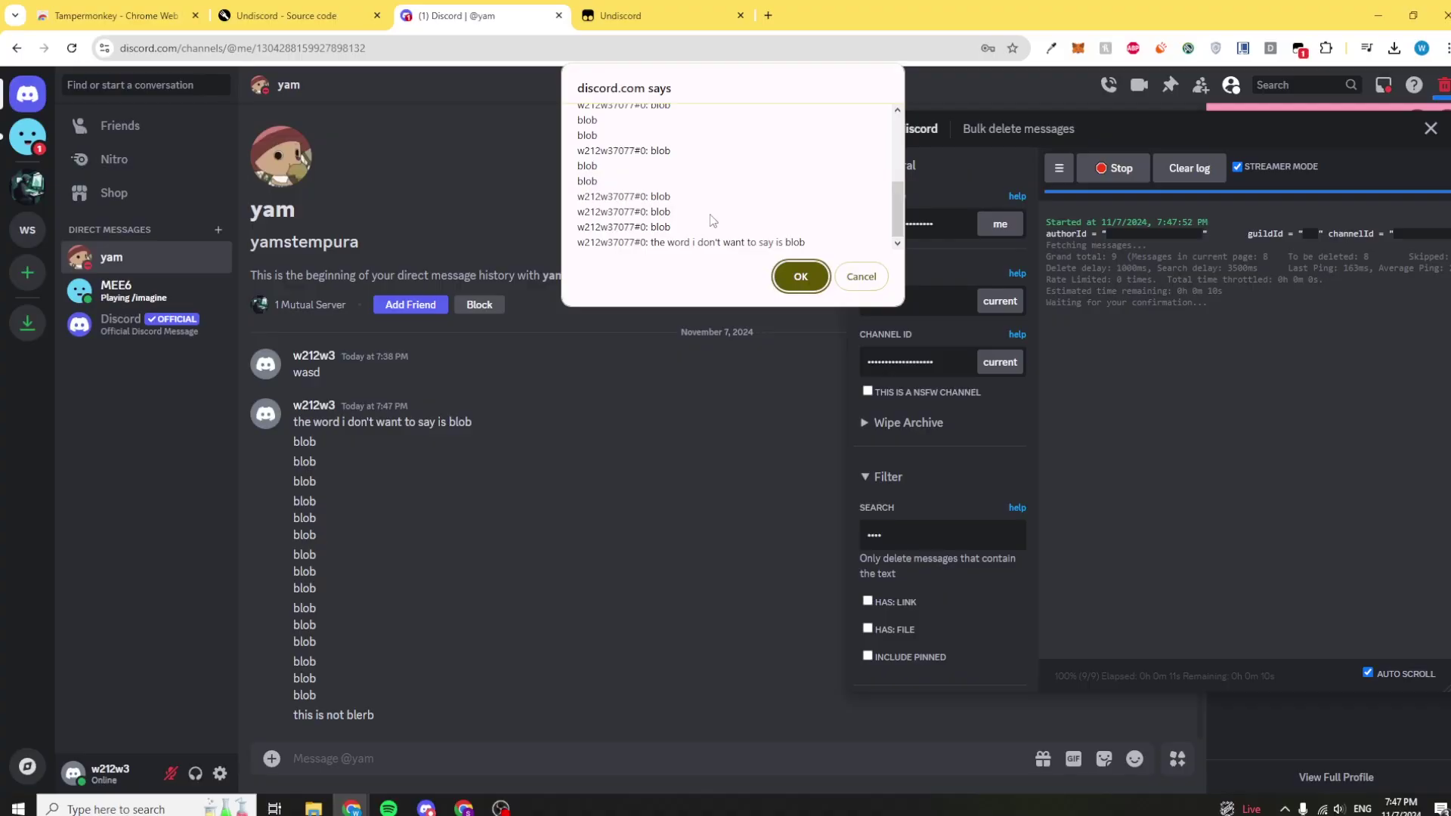
pyautogui.scroll(5, 710, 221)
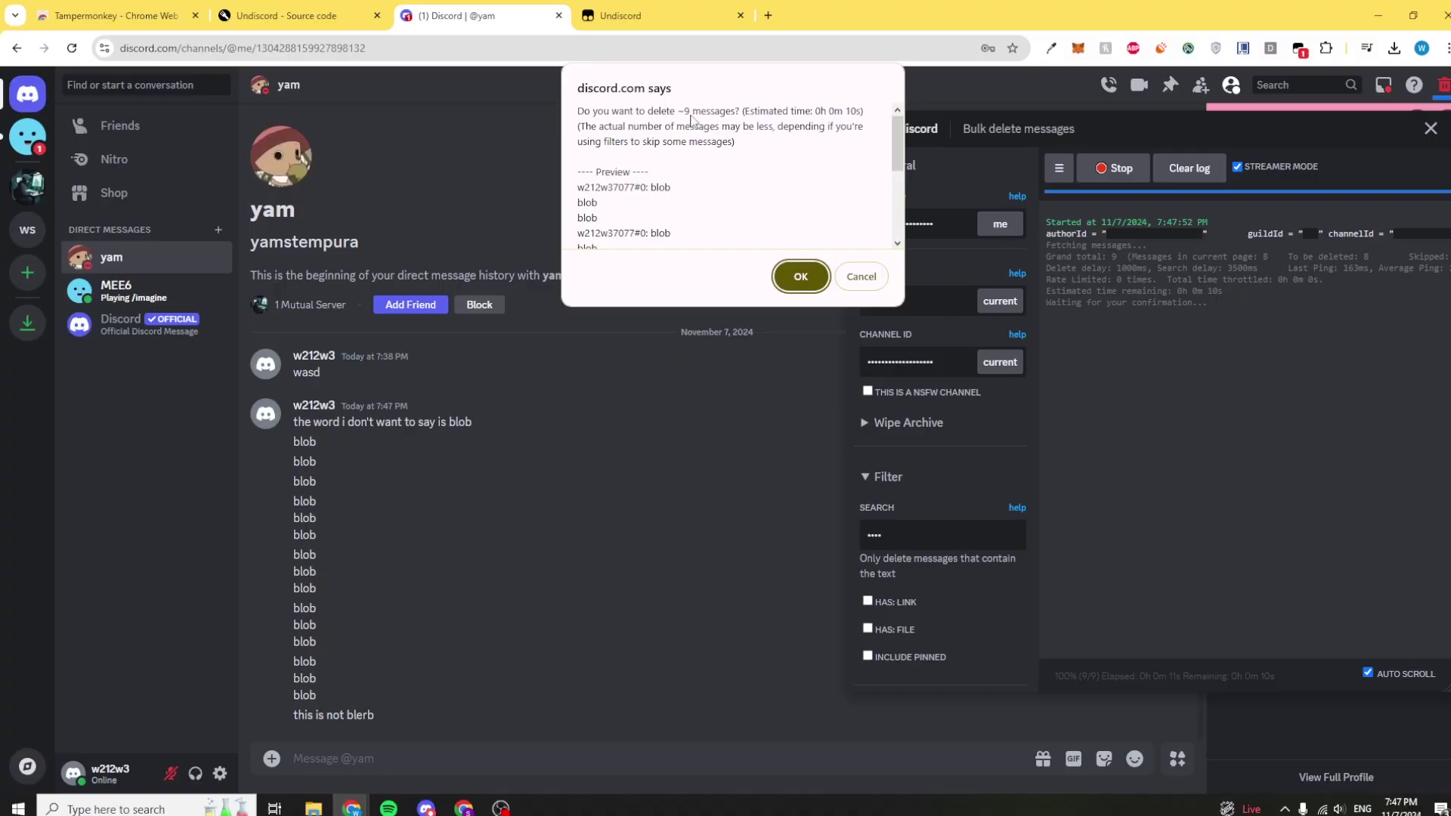
pyautogui.scroll(-3, 653, 185)
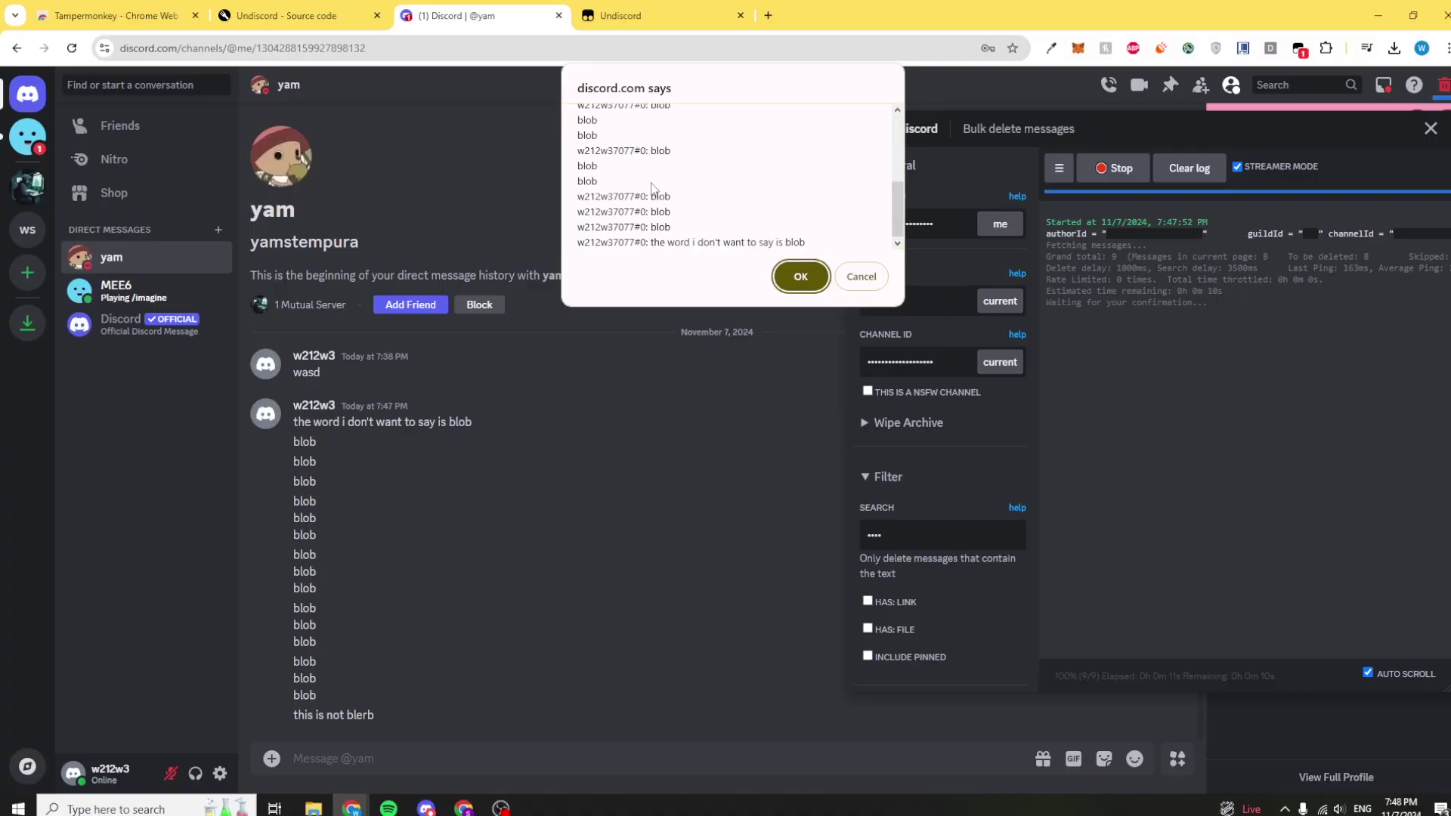
pyautogui.click(800, 275)
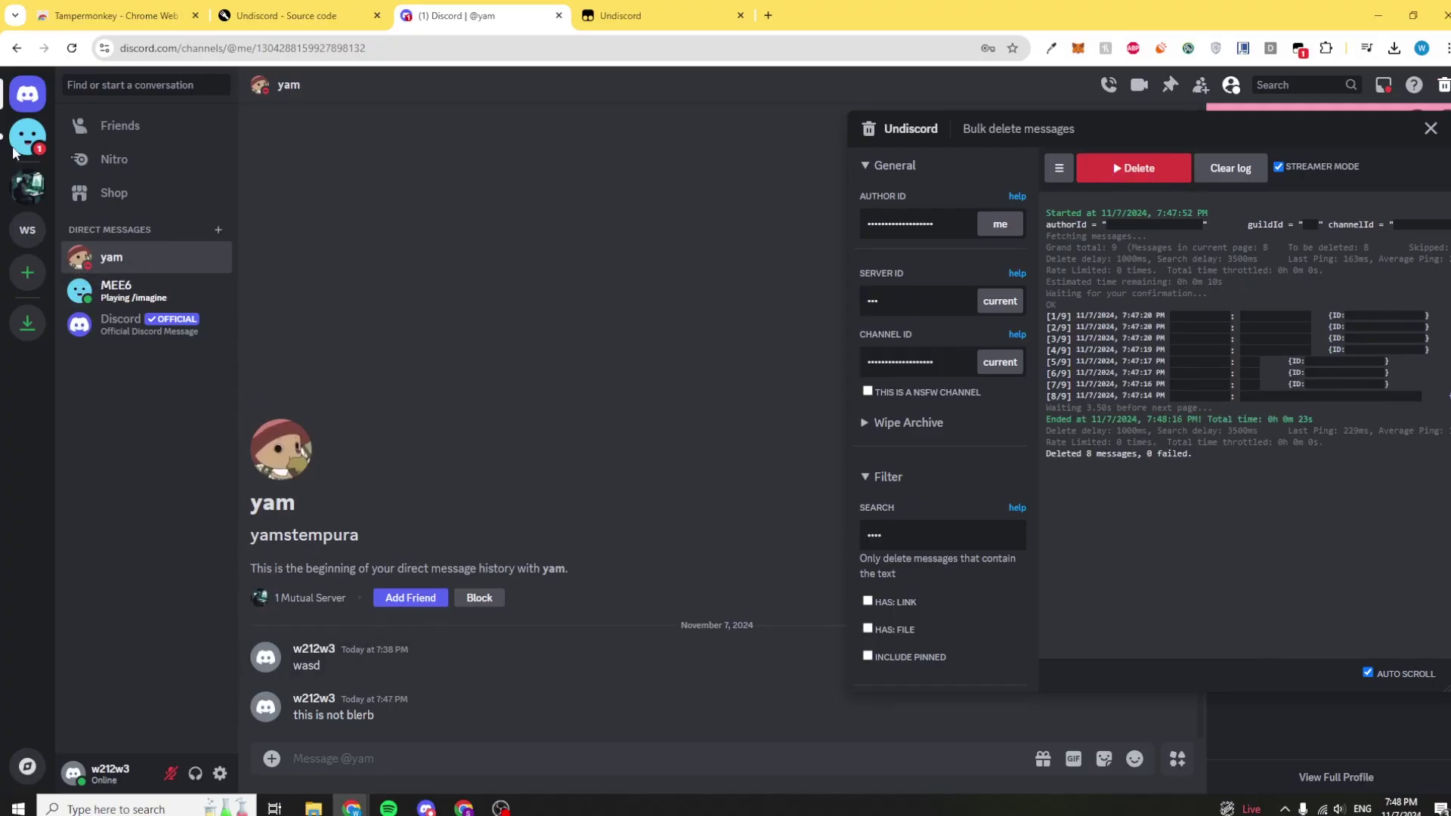
# Open the general channel of the personal server and send two separate "blub" messages.
pyautogui.click(30, 233)
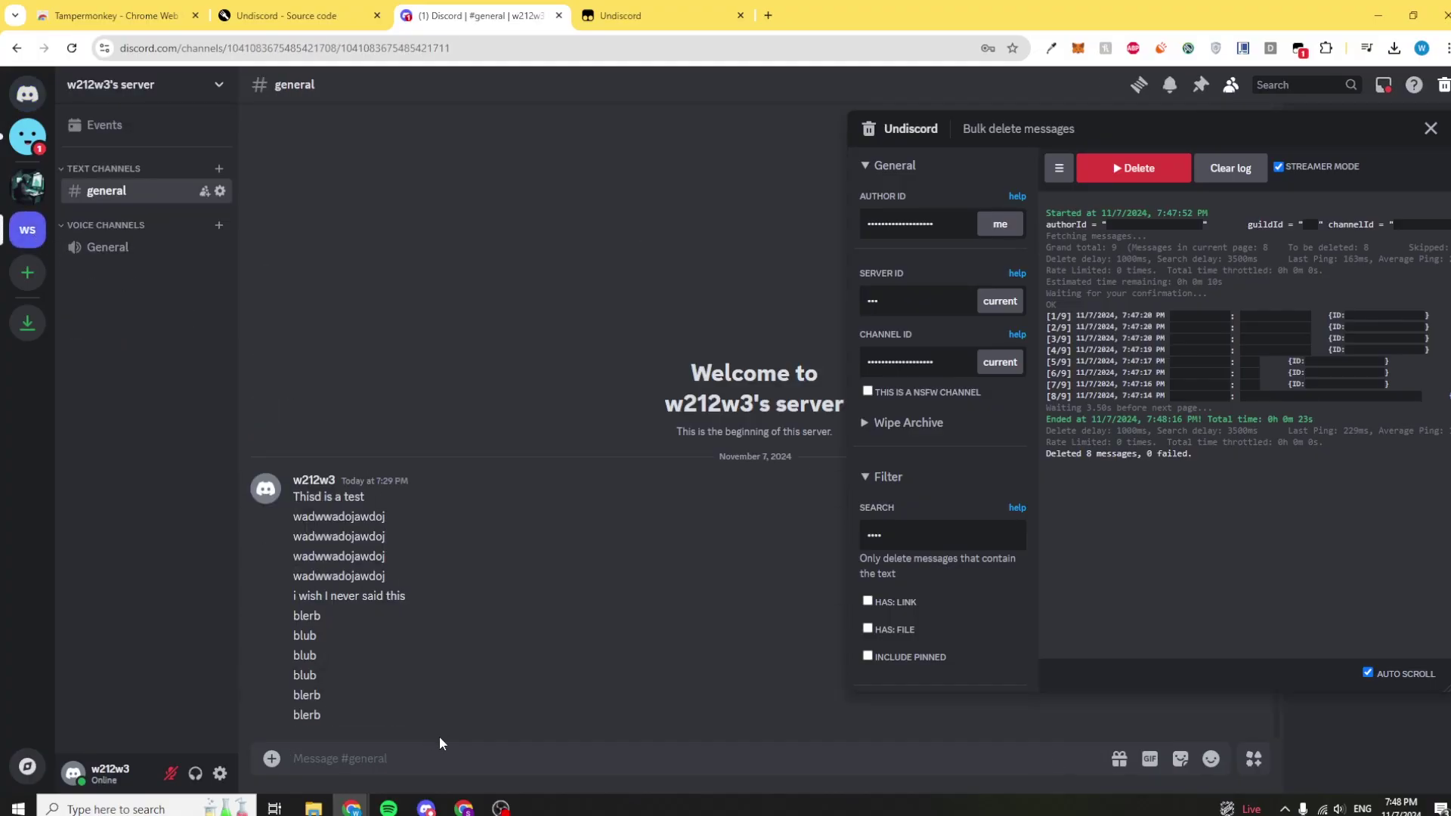
pyautogui.write('blub')
pyautogui.press('Return')
pyautogui.write('blub')
pyautogui.press('Return')
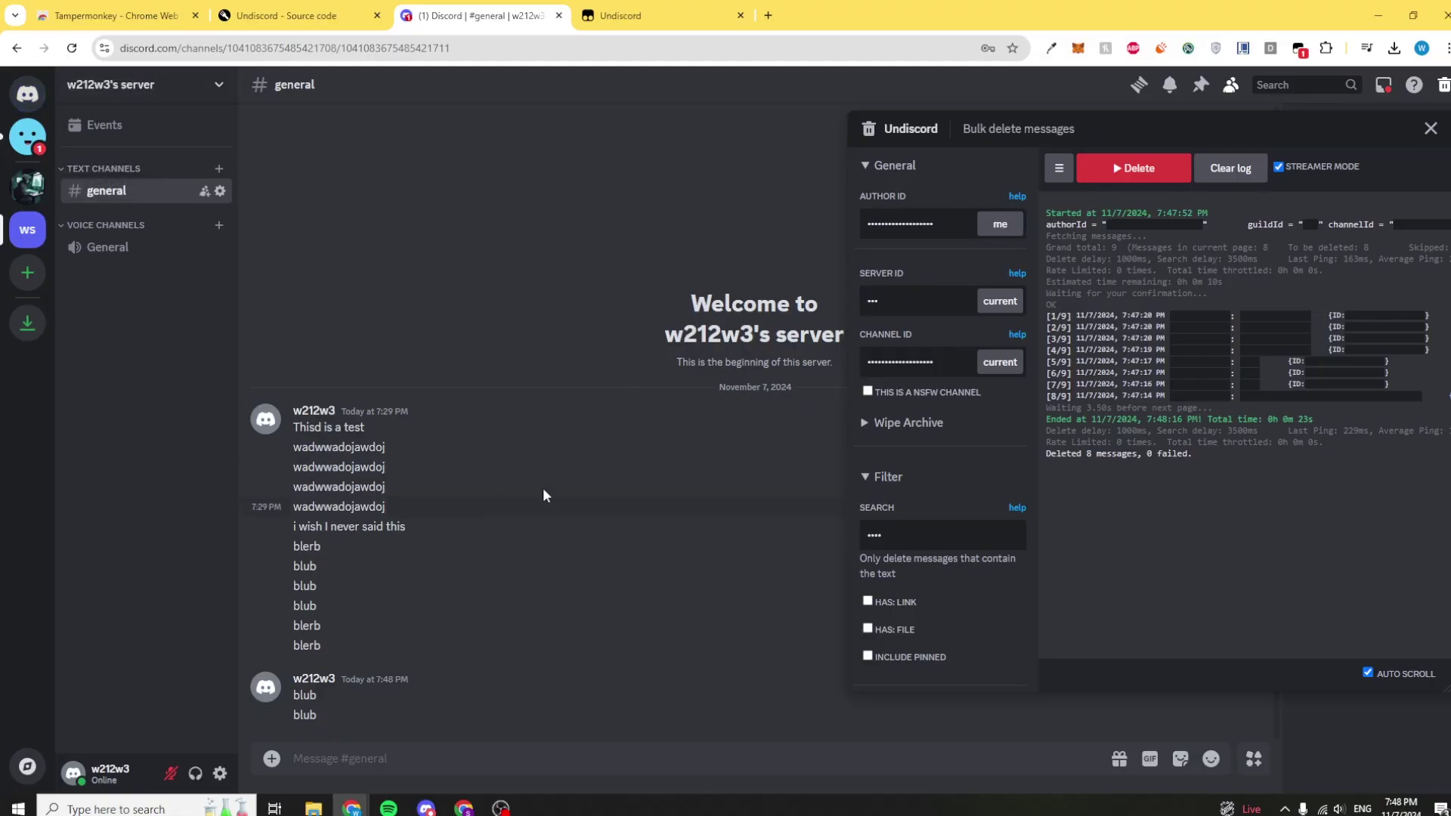
# Set the deletion's server ID to the current server and check the advanced delay settings.
pyautogui.click(998, 302)
pyautogui.scroll(-5, 936, 495)
pyautogui.scroll(-4, 957, 489)
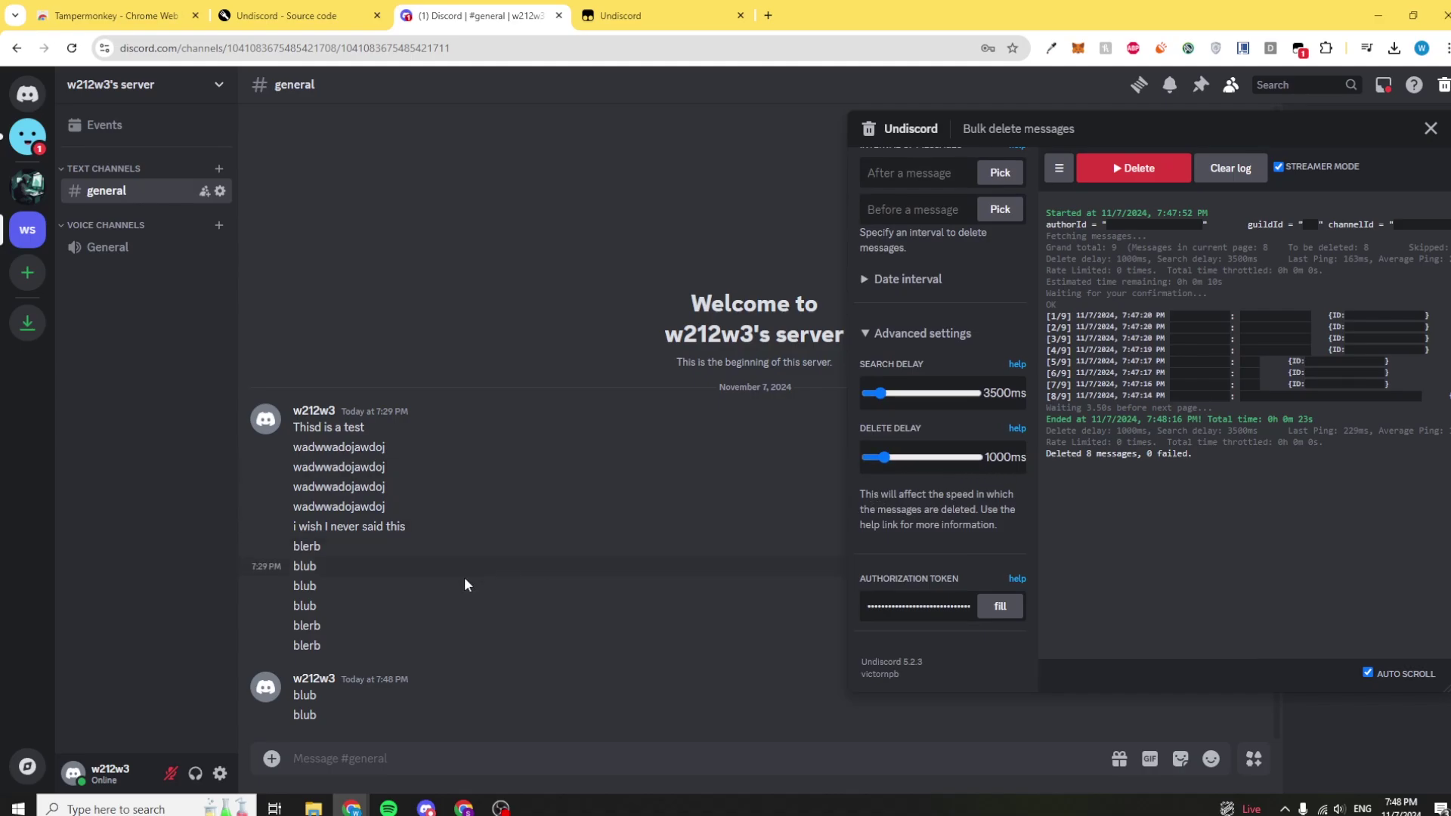
# Replace the search filter text with "blub" so that only messages containing that word are deleted.
pyautogui.scroll(1, 900, 486)
pyautogui.scroll(7, 900, 487)
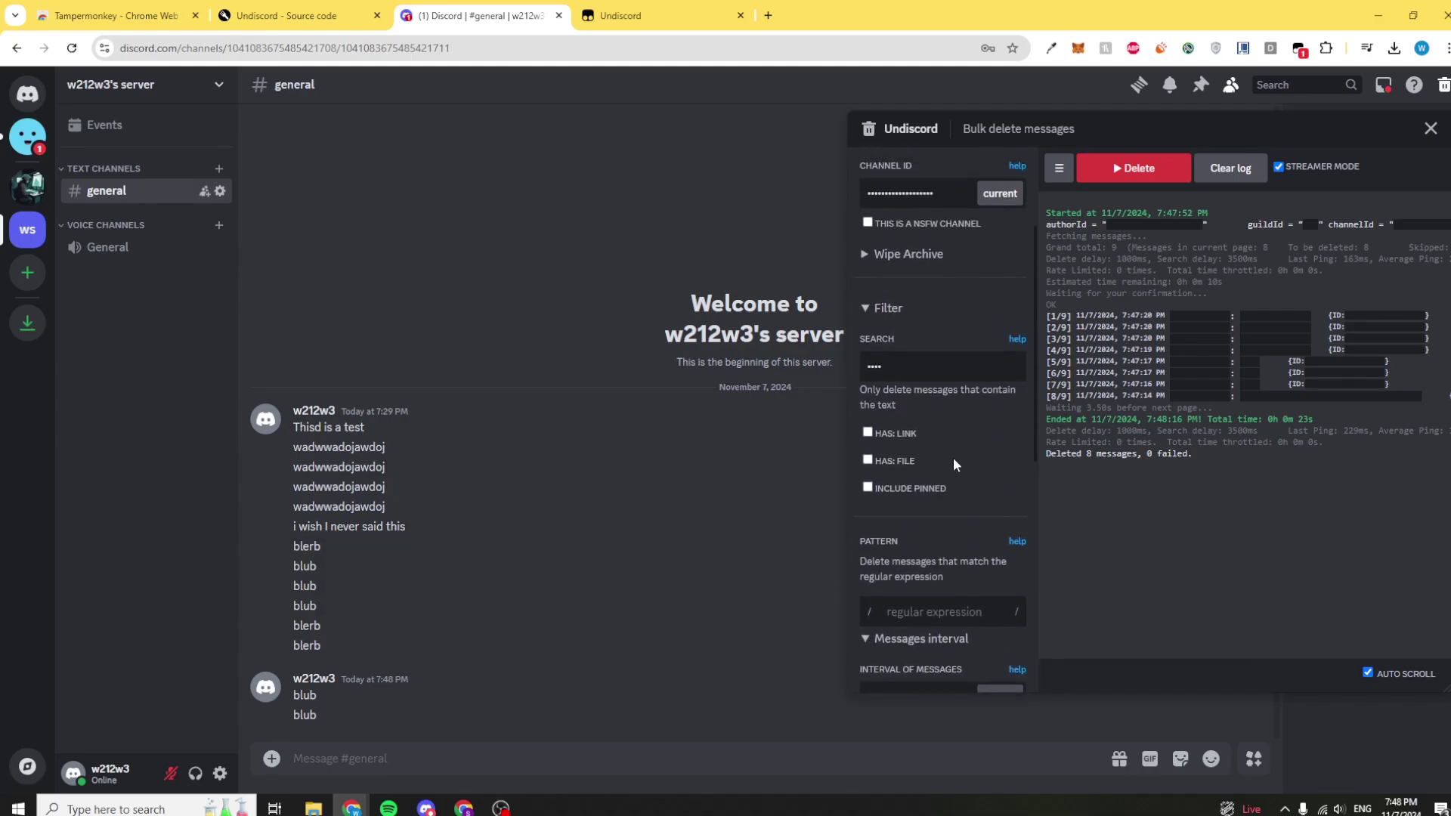
pyautogui.write('ble')
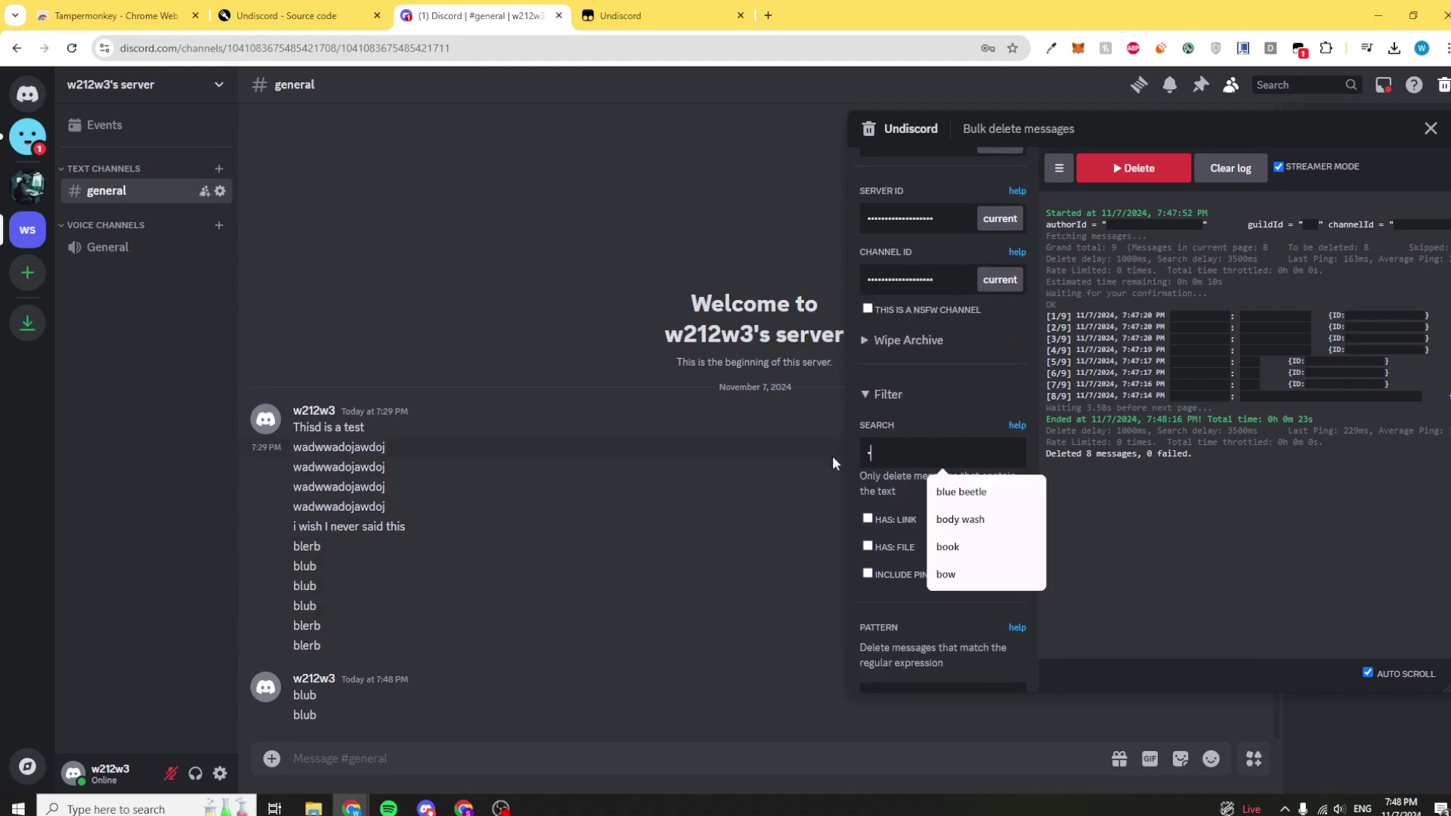
pyautogui.press('BackSpace')
pyautogui.press('BackSpace')
pyautogui.write('lue')
pyautogui.click(832, 456)
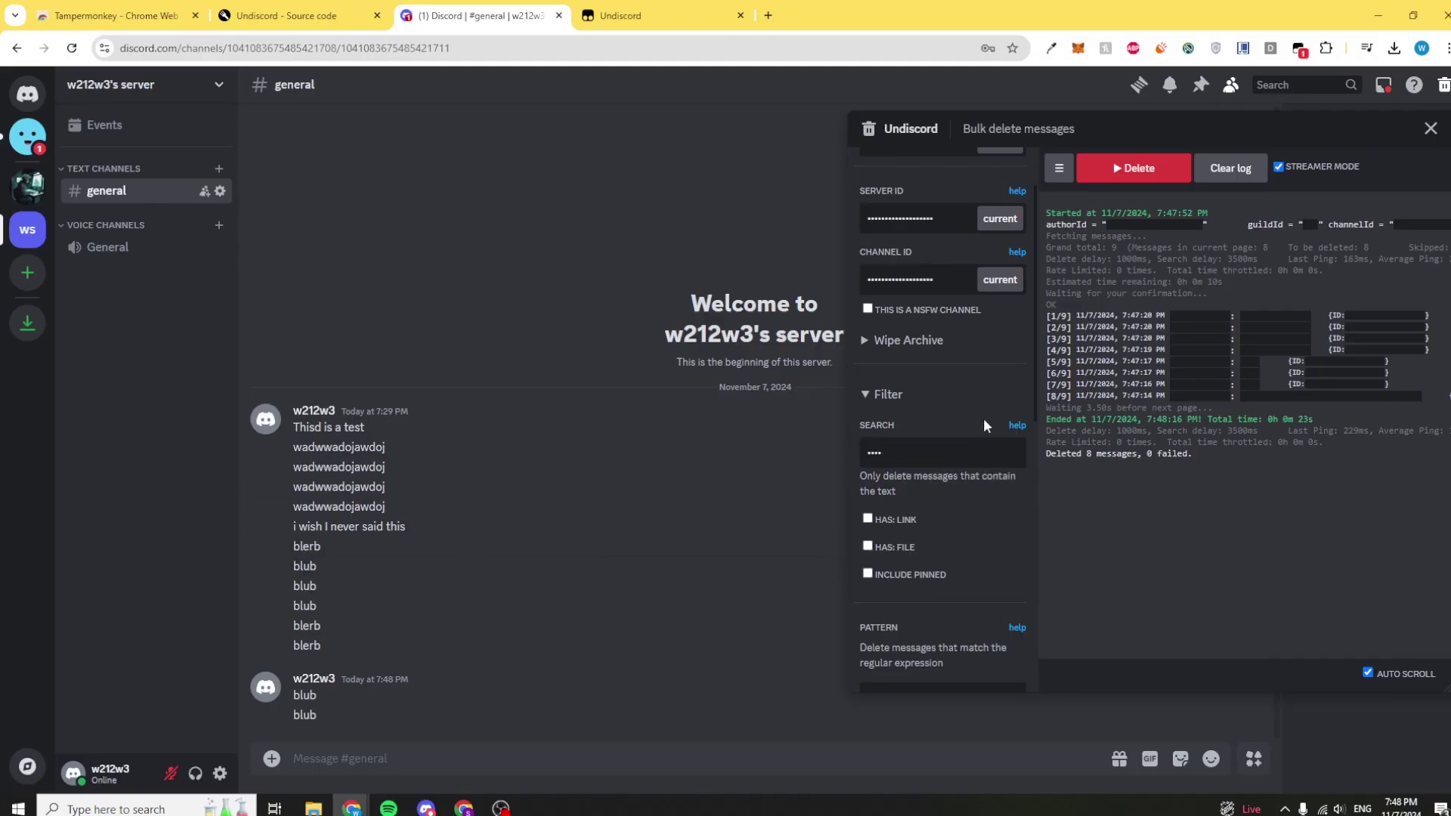
# Run the deletion of "blub" messages in the general channel and confirm it.
pyautogui.scroll(3, 958, 442)
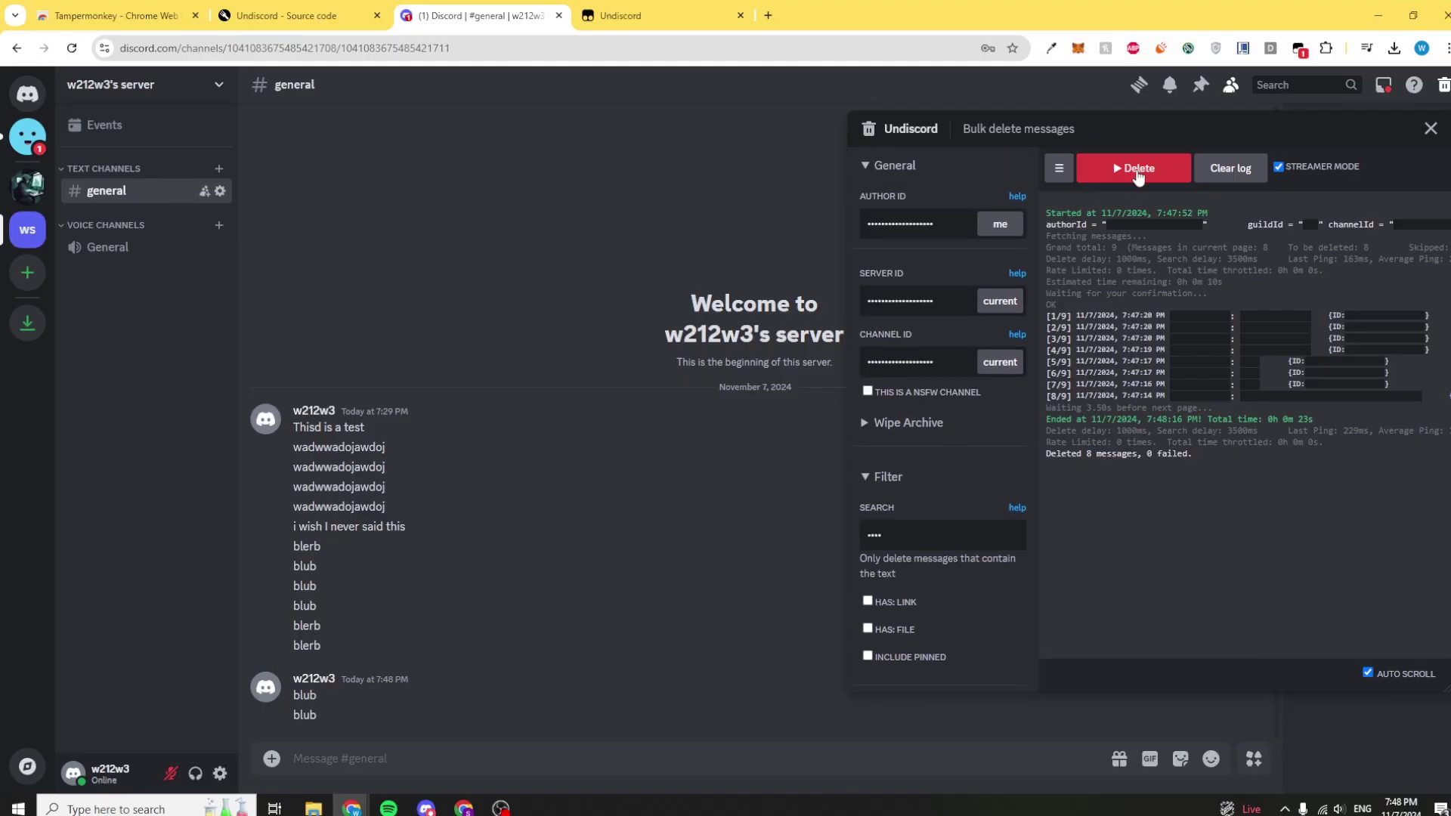
pyautogui.scroll(-6, 958, 377)
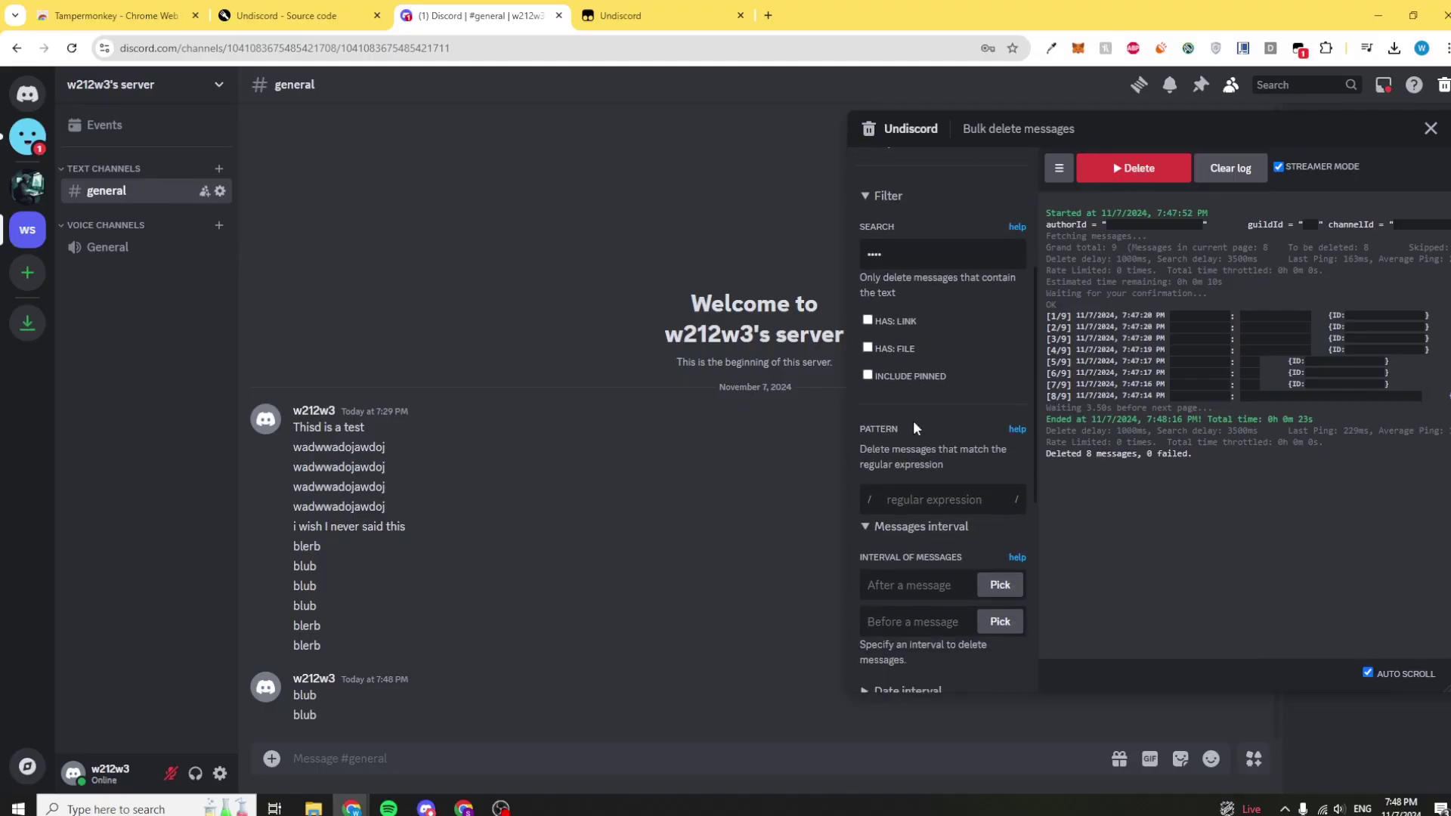
pyautogui.click(1114, 170)
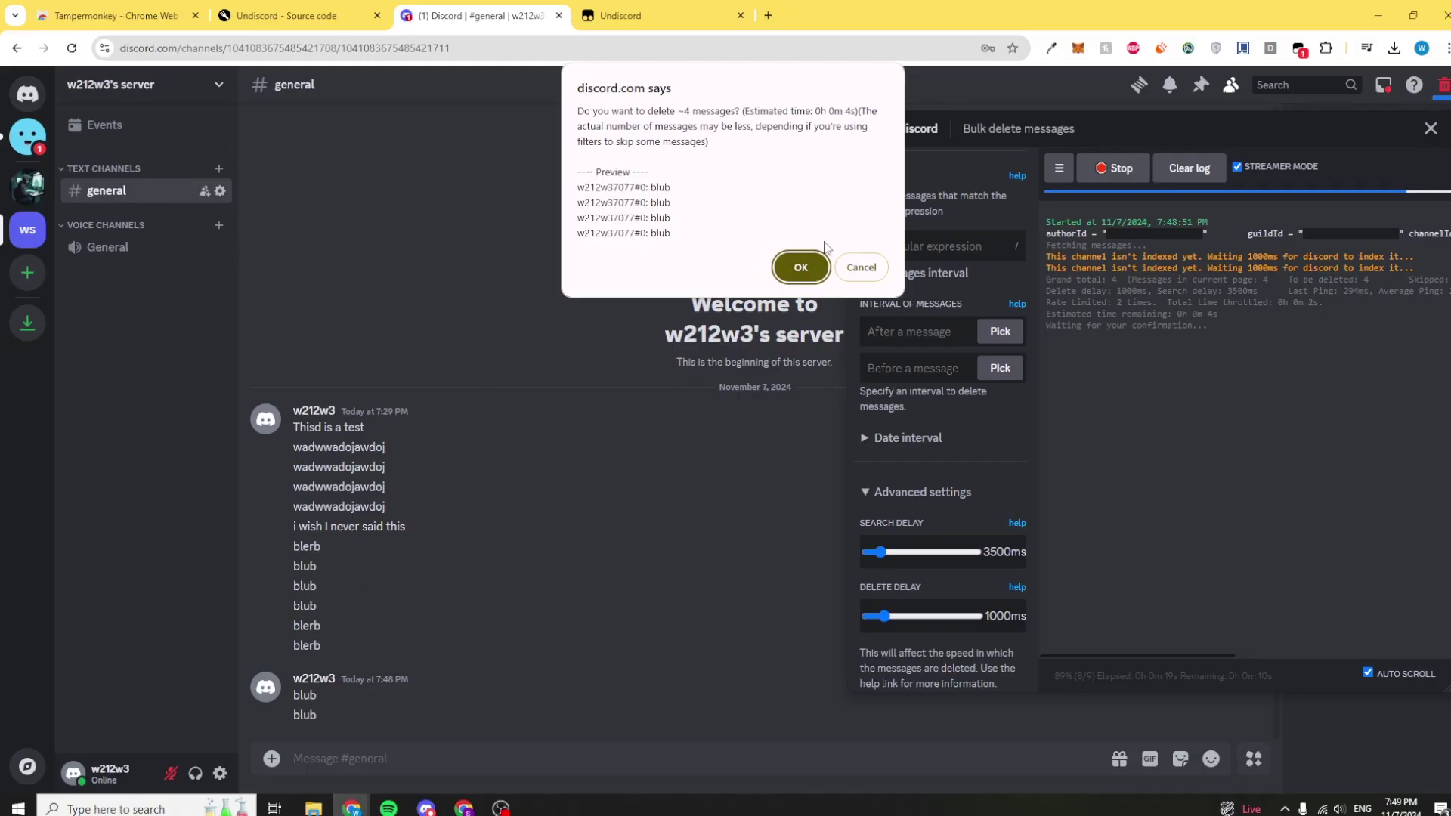
pyautogui.click(798, 266)
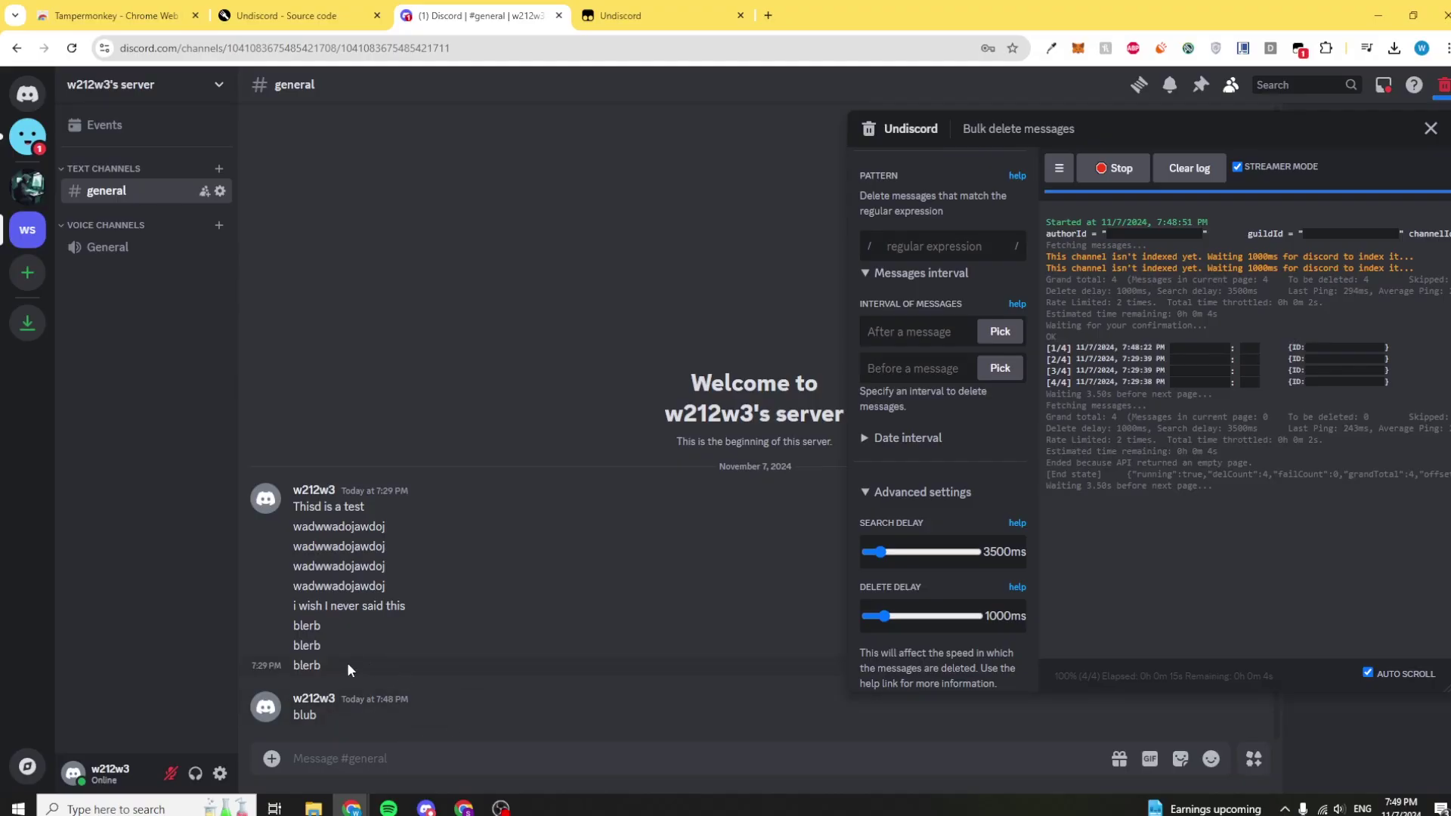
# Highlight the messages left in the channel, including the last "blub", and rerun the deletion with the same filter.
pyautogui.moveTo(344, 668); pyautogui.dragTo(297, 493)
pyautogui.click(473, 546)
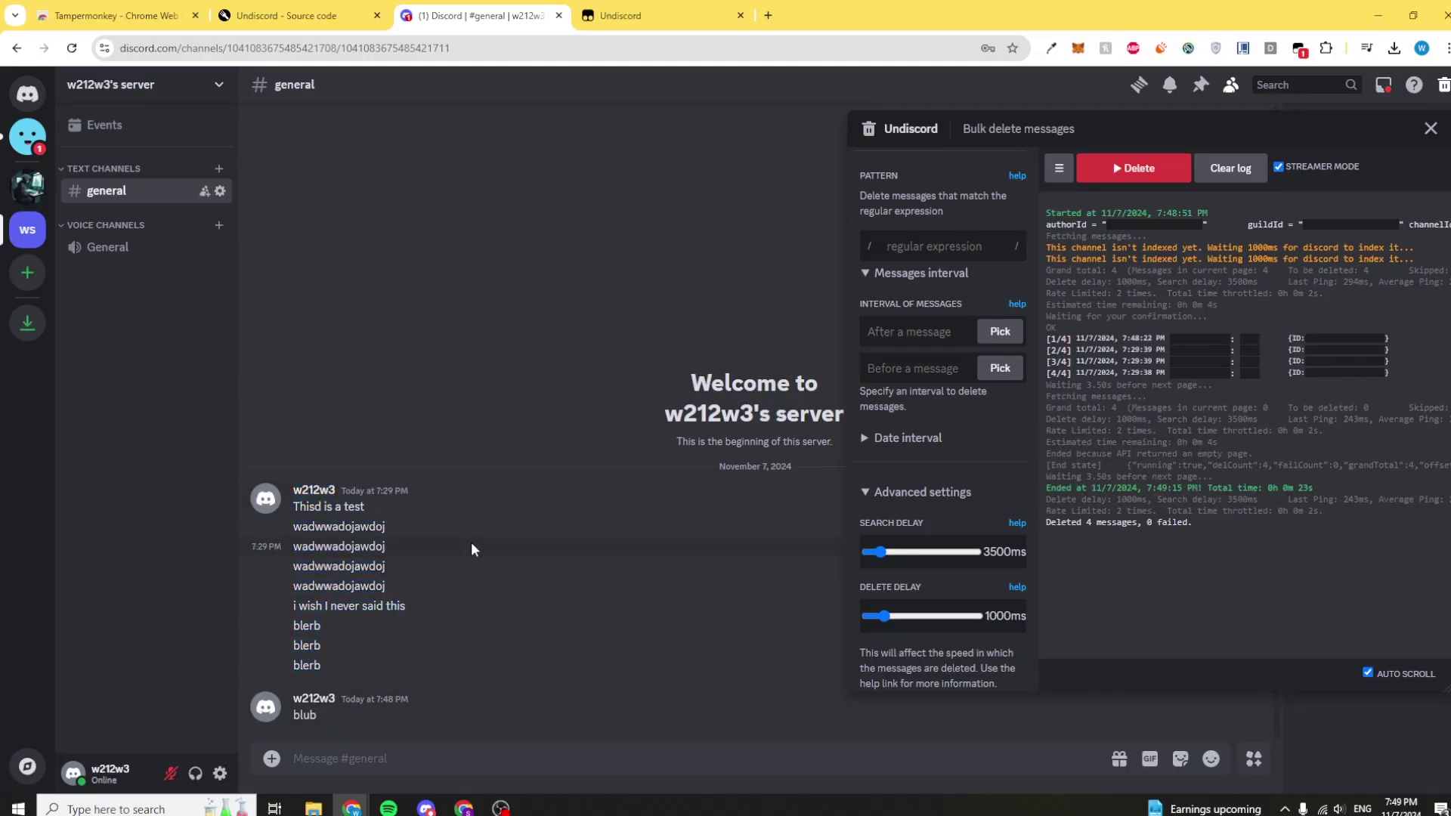
pyautogui.moveTo(336, 709); pyautogui.dragTo(306, 714)
pyautogui.click(1118, 168)
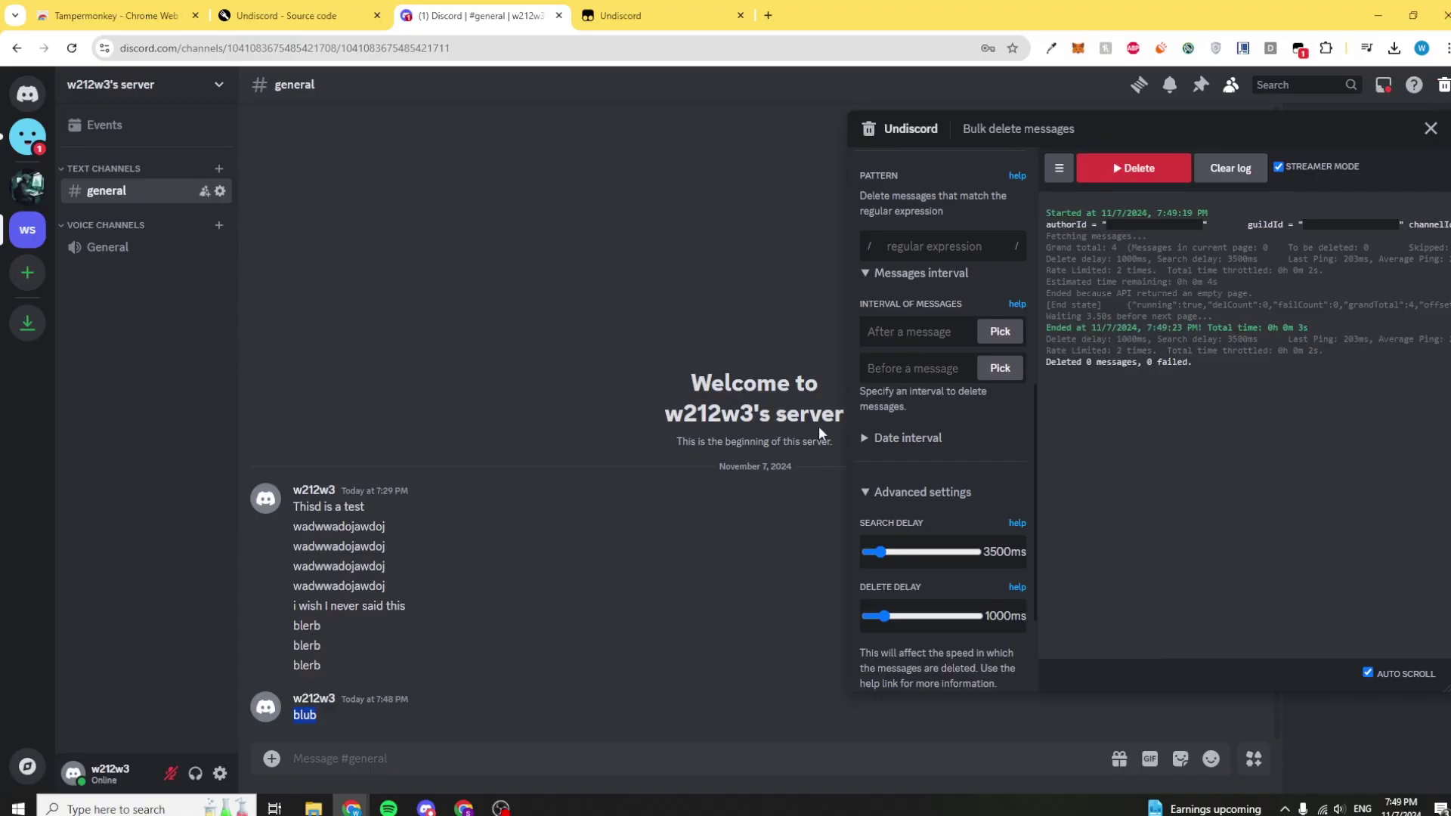
pyautogui.click(386, 723)
# Clear the search filter text so the deletion is not limited to a specific word.
pyautogui.scroll(-2, 961, 532)
pyautogui.scroll(6, 956, 483)
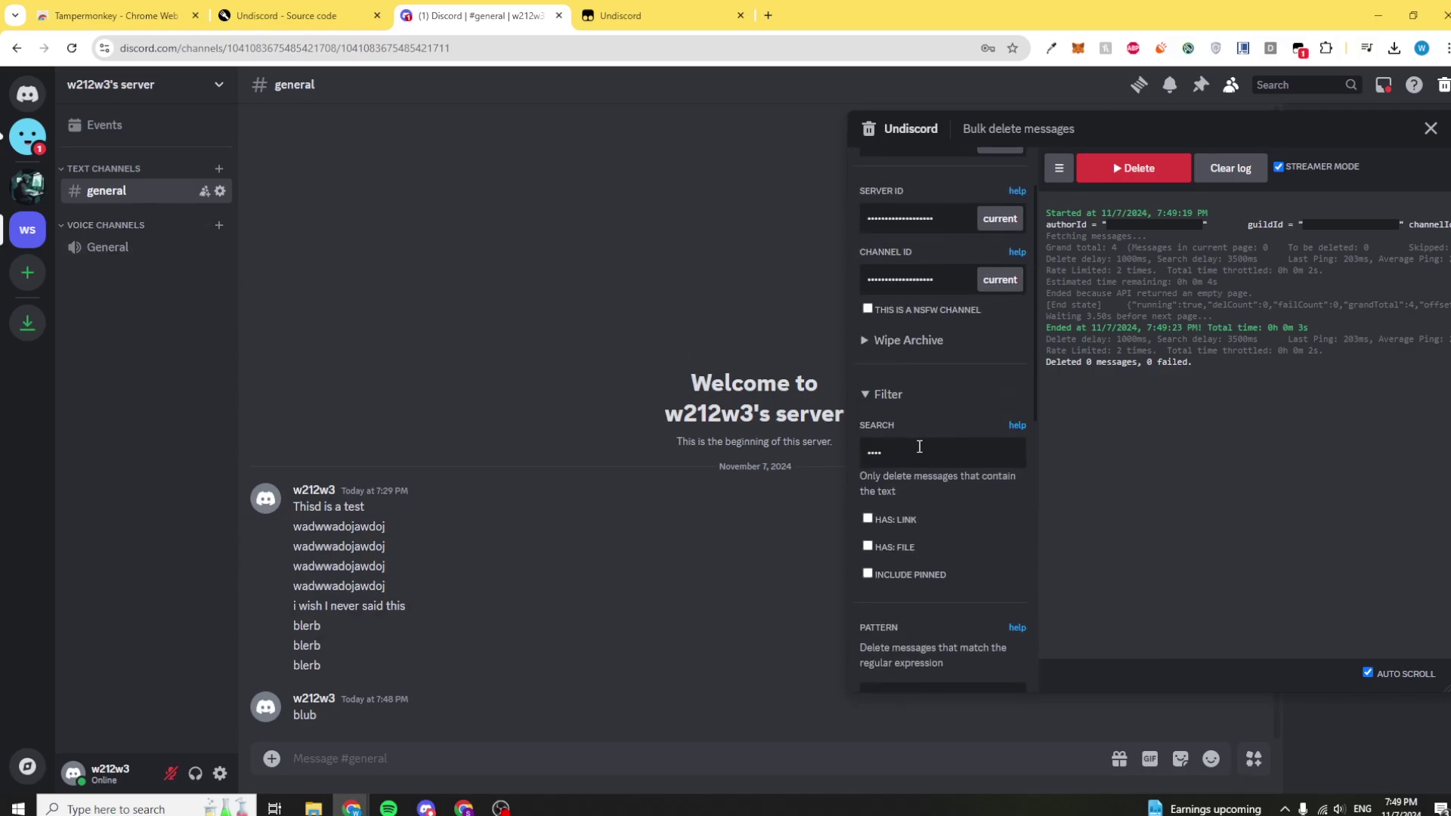
pyautogui.hotkey('ctrl', 'a')
pyautogui.press('BackSpace')
# Run the unfiltered deletion in the general channel, confirm it, and stop it during the wait before the next page.
pyautogui.scroll(3, 942, 423)
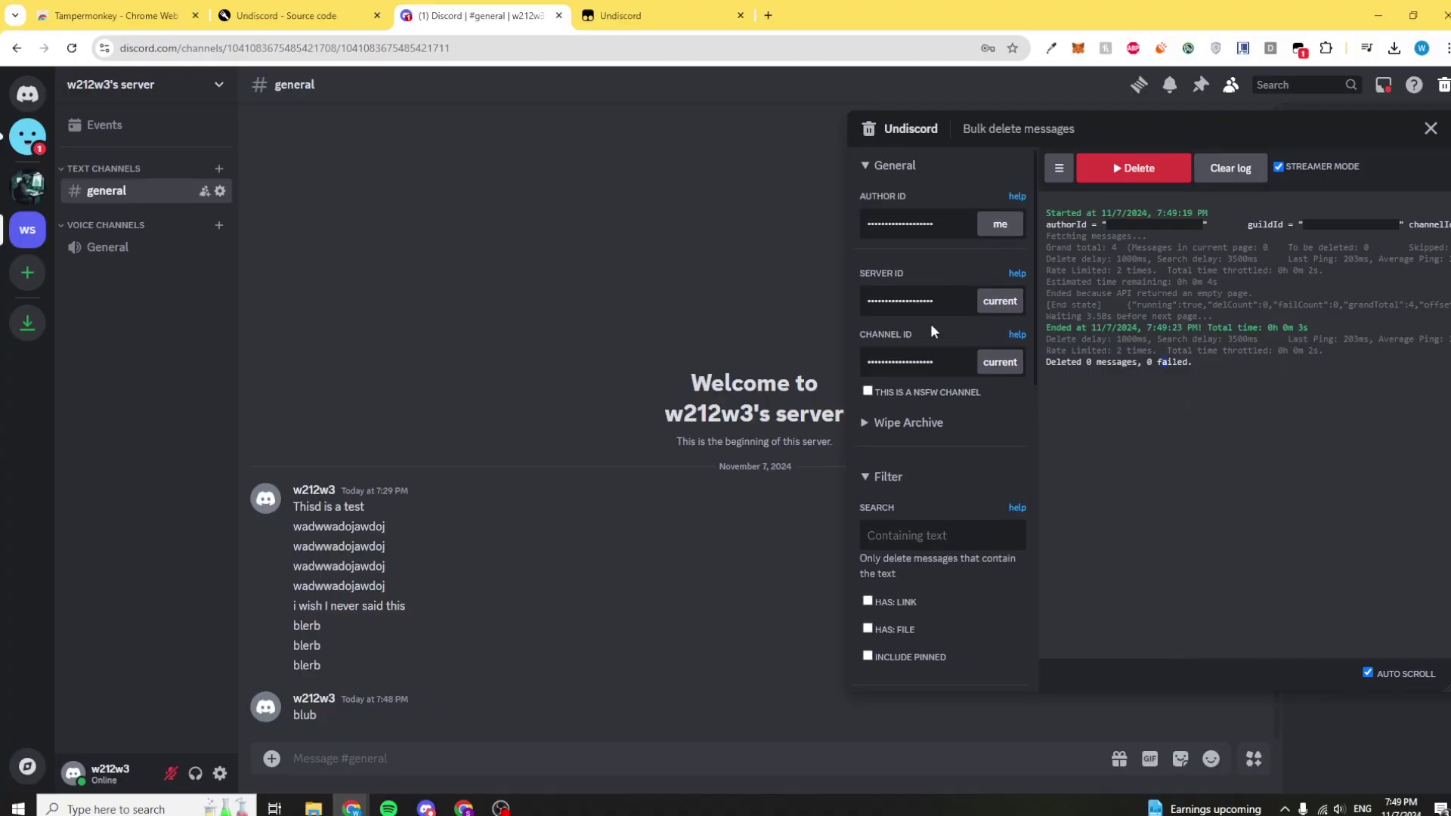
pyautogui.scroll(-8, 878, 500)
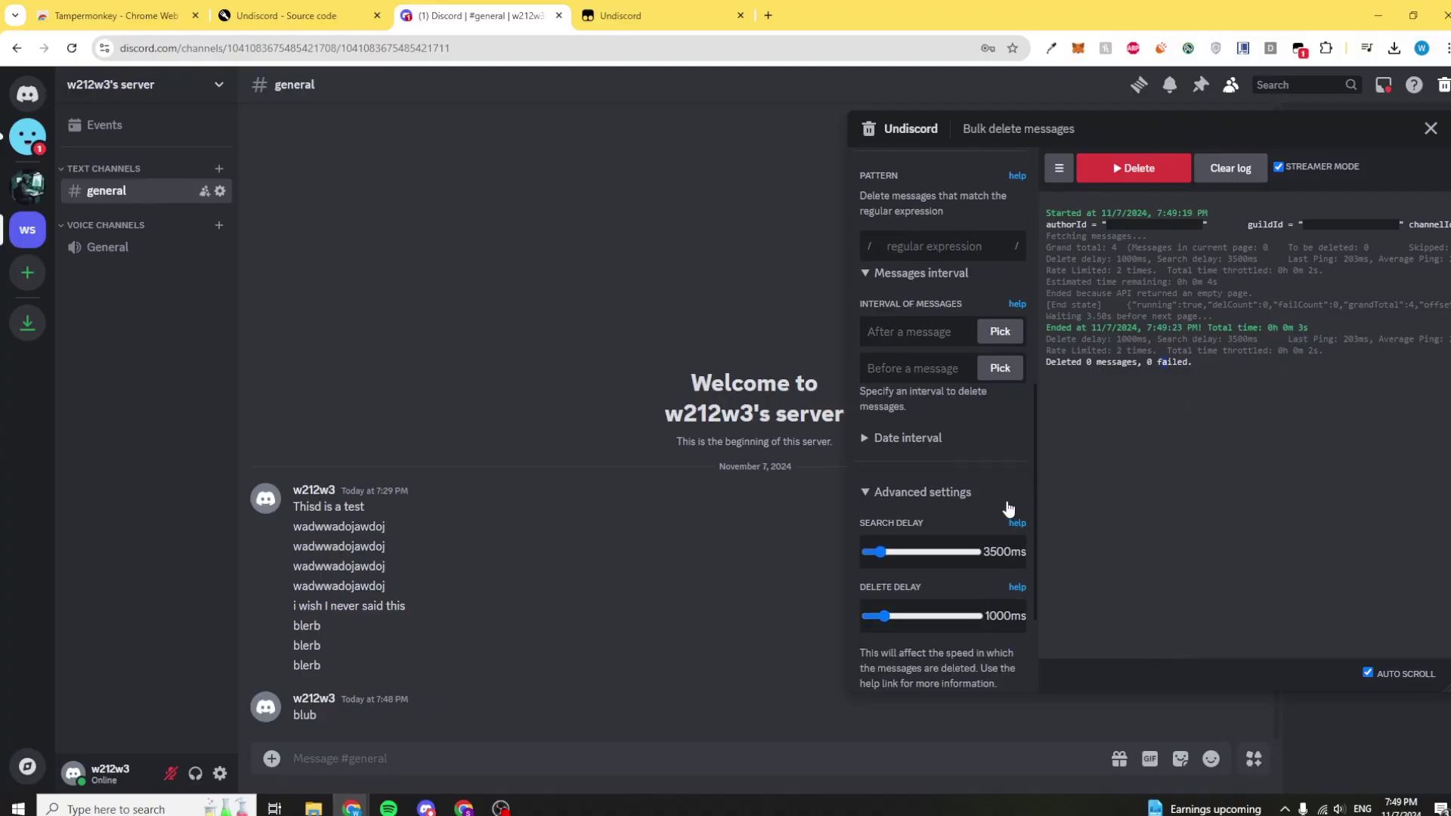
pyautogui.click(1129, 169)
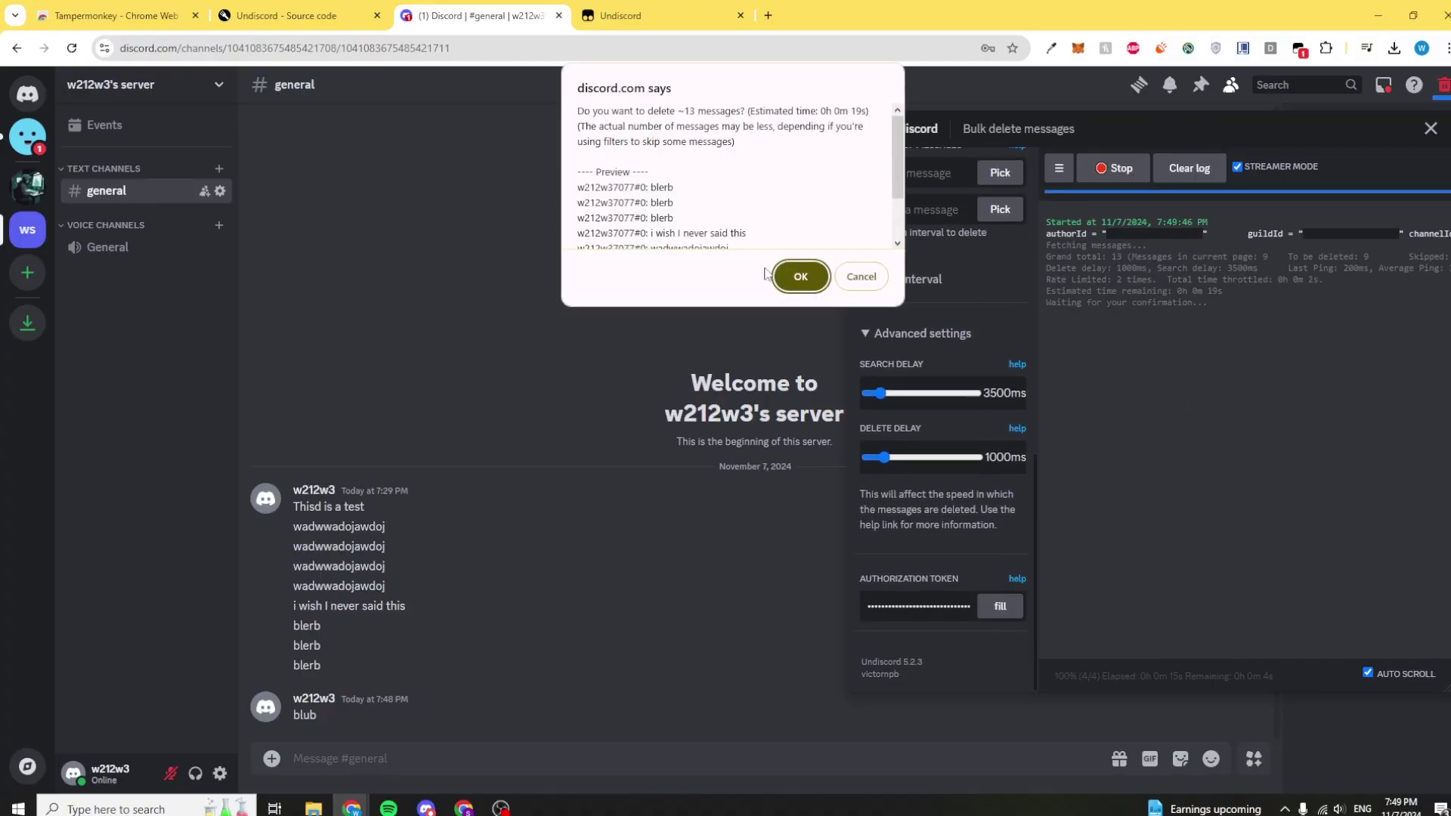
pyautogui.click(791, 283)
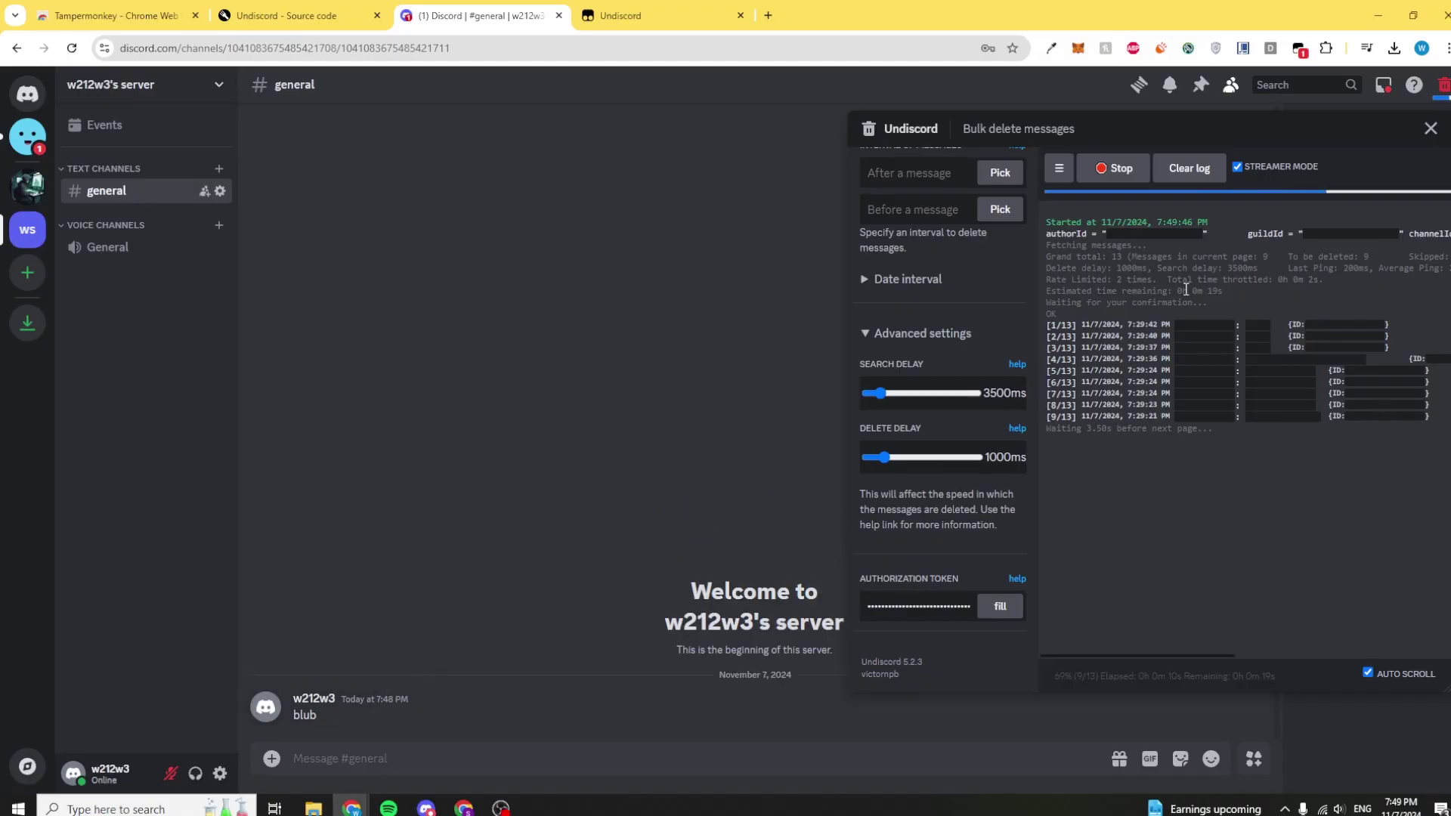
pyautogui.click(1121, 169)
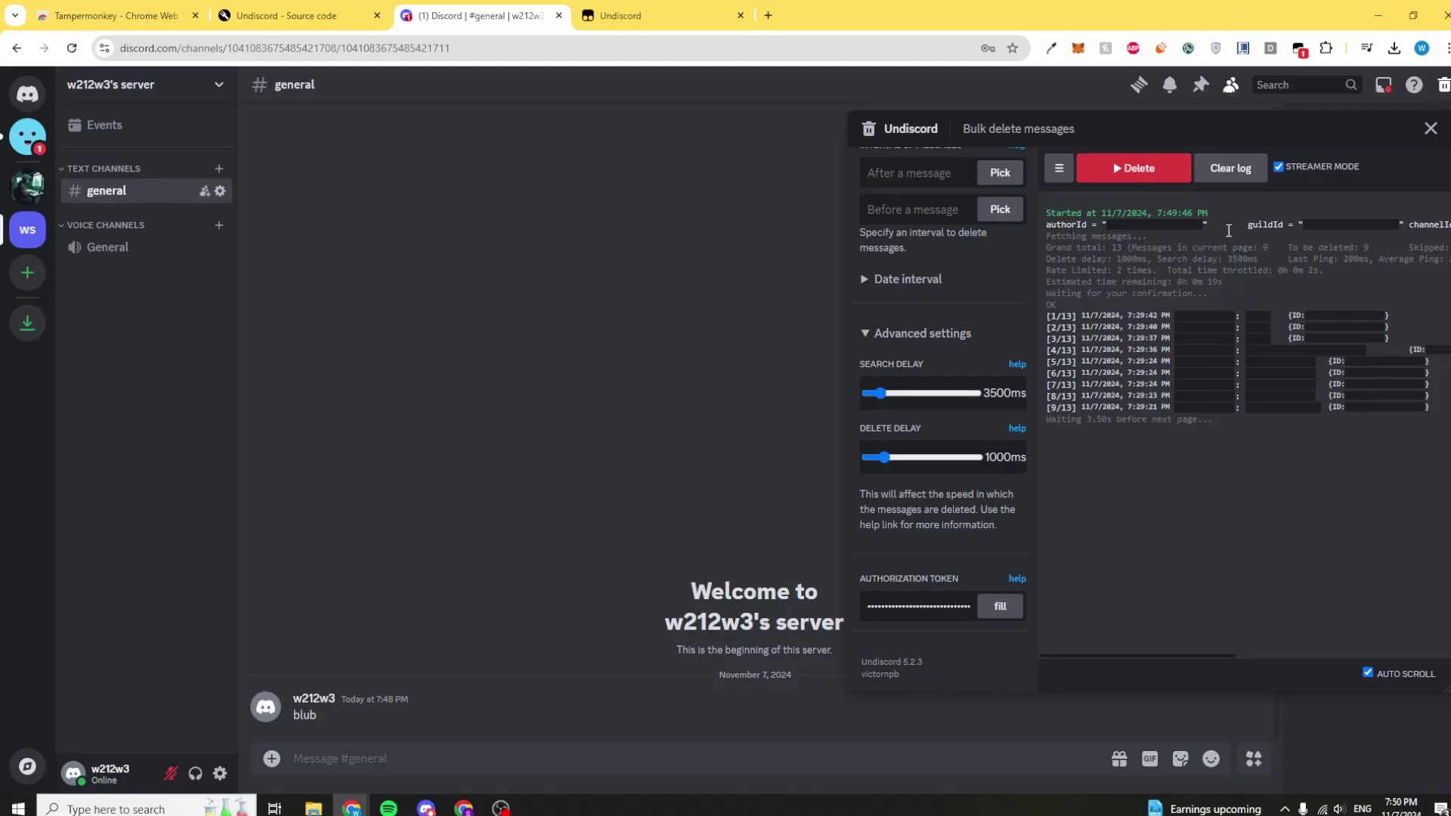